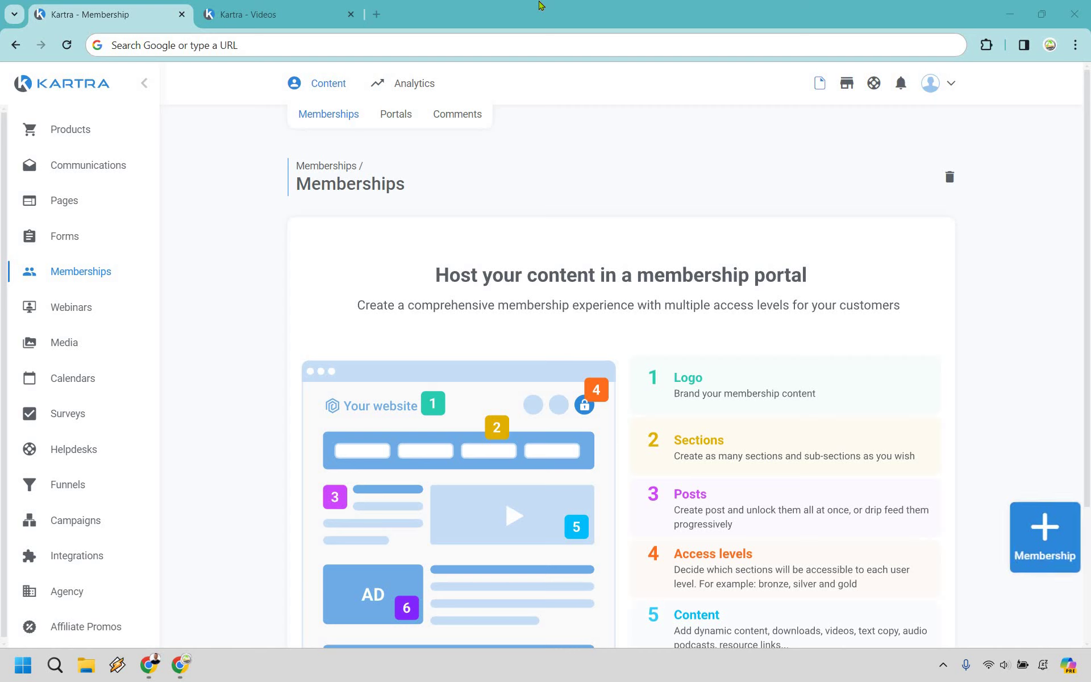
Step: Create a single video entry named "Video Name" with no particular category in the video library
click(341, 13)
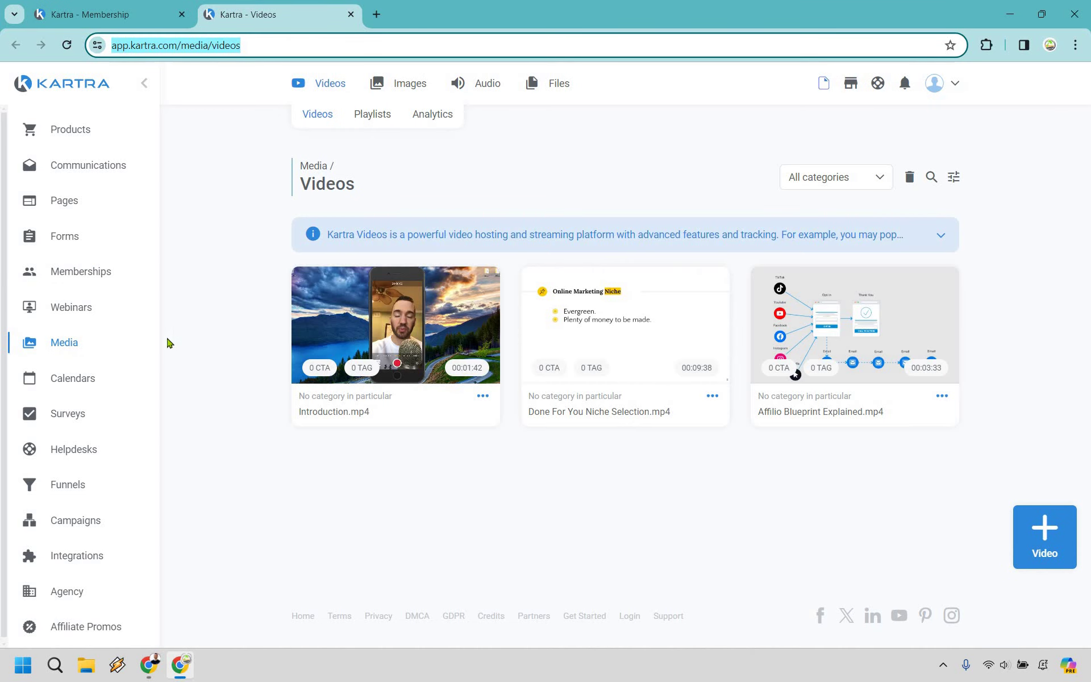
click(200, 348)
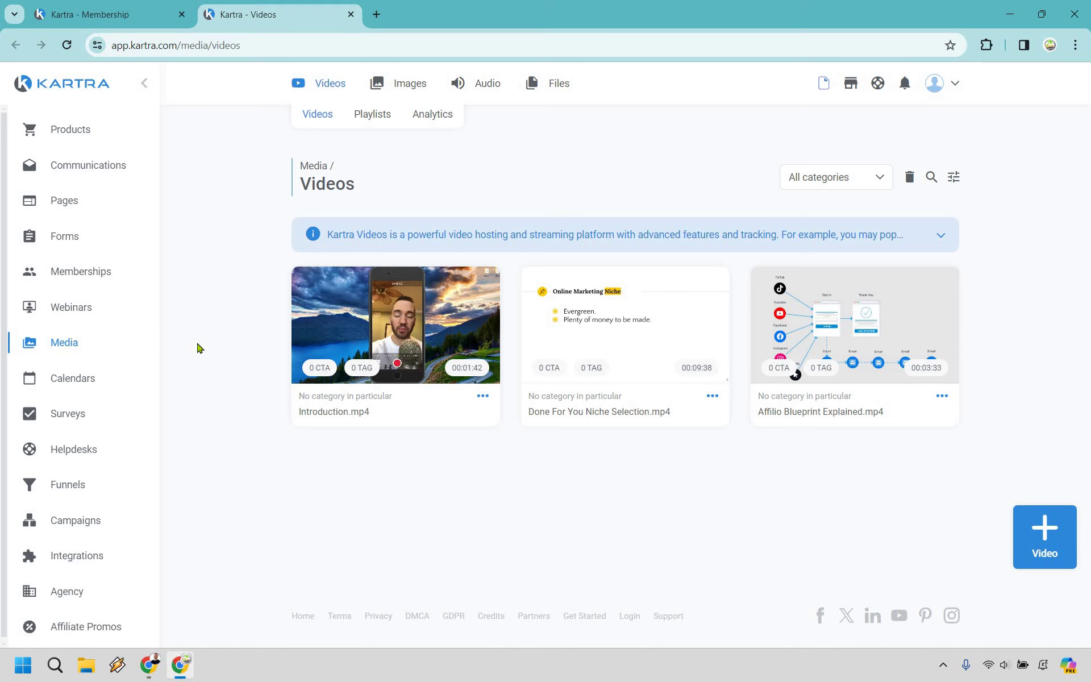
click(1043, 530)
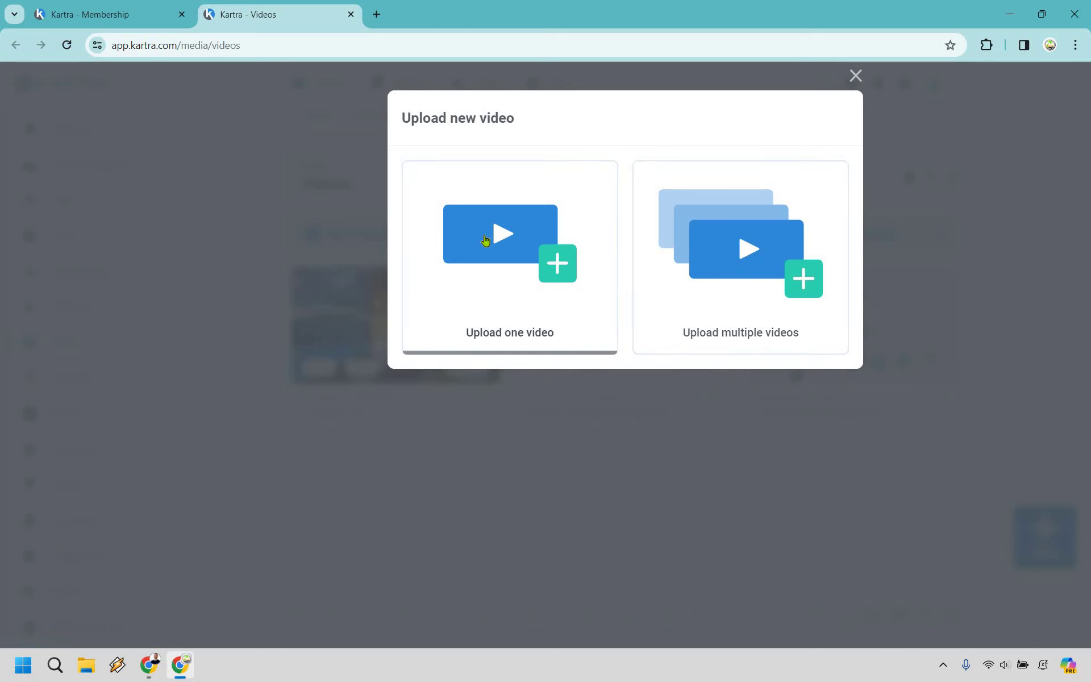
click(486, 239)
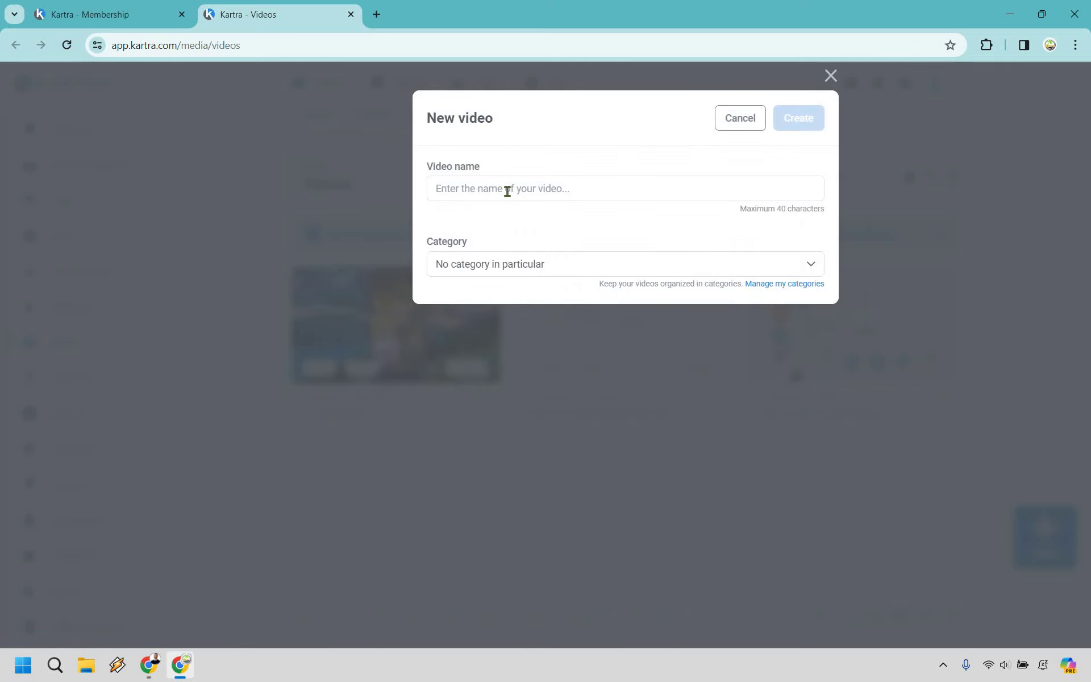
click(508, 191)
text(Video Name)
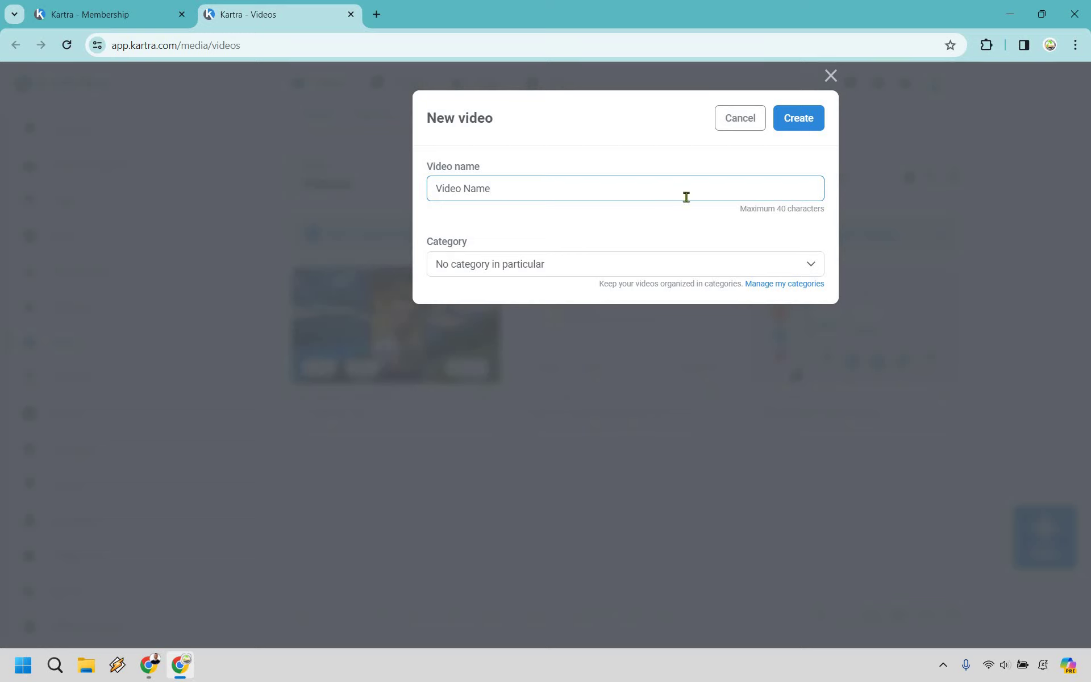
click(692, 224)
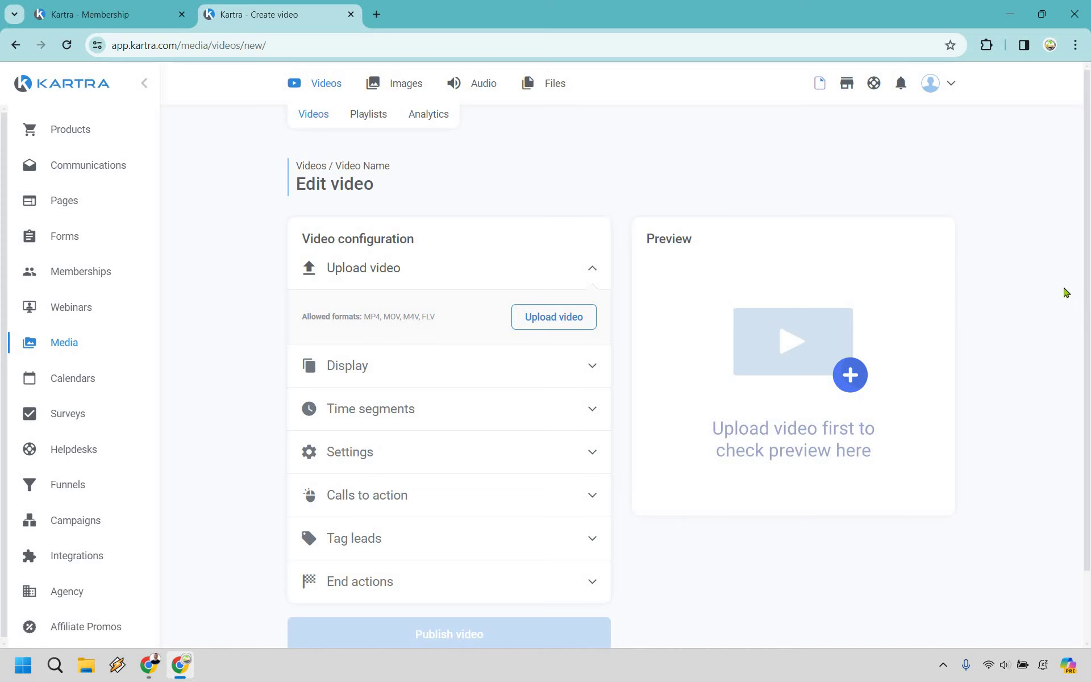
Step: Create a new membership named "Marketing Island"
click(119, 8)
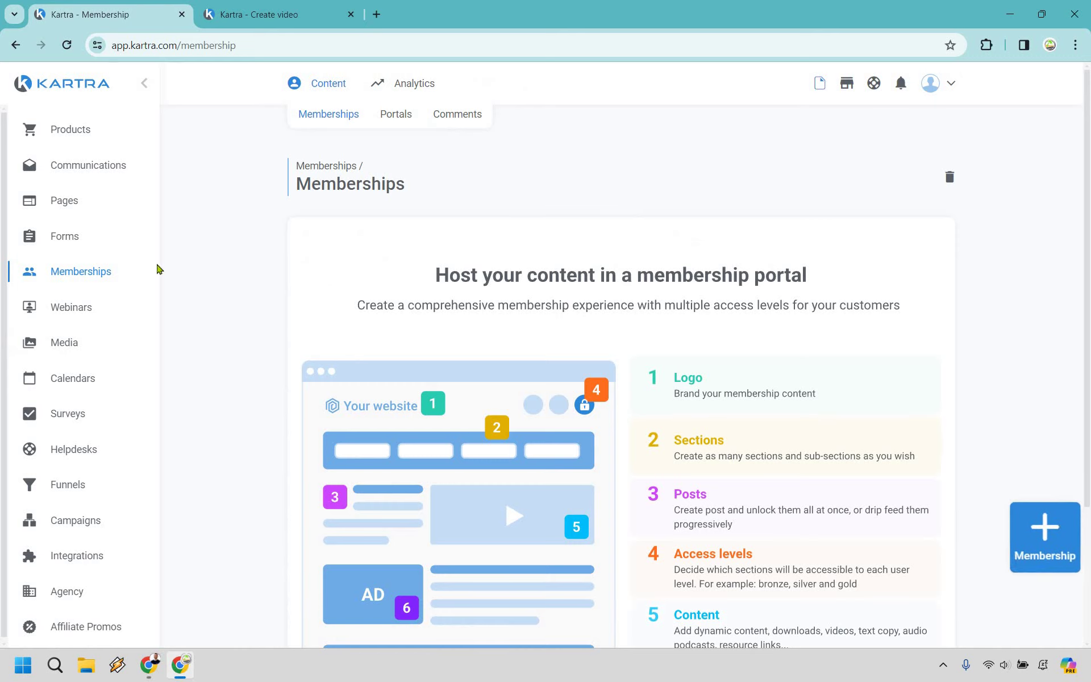
click(1044, 547)
text(Marketing Island)
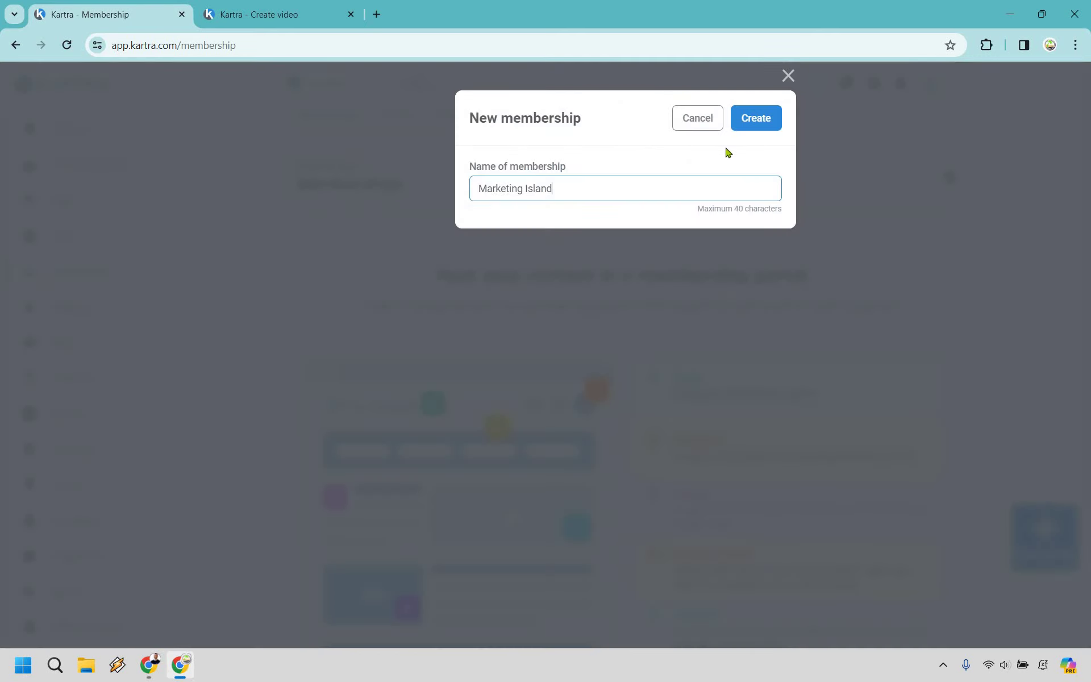
click(754, 118)
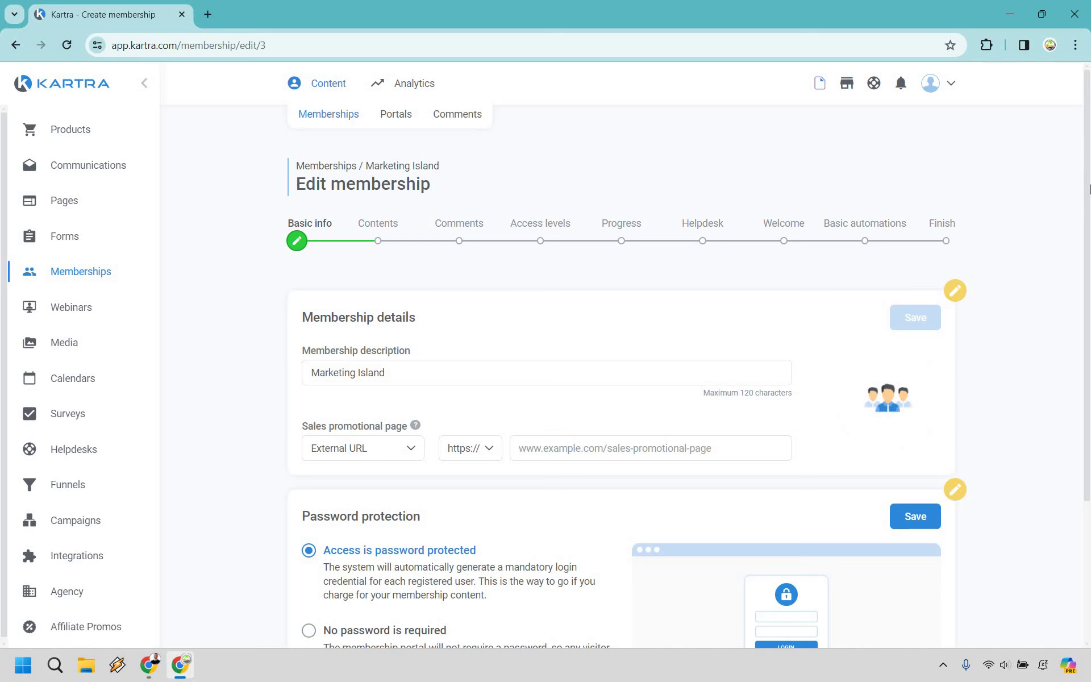
scroll(1079, 193, down, 1)
scroll(251, 255, down, 1)
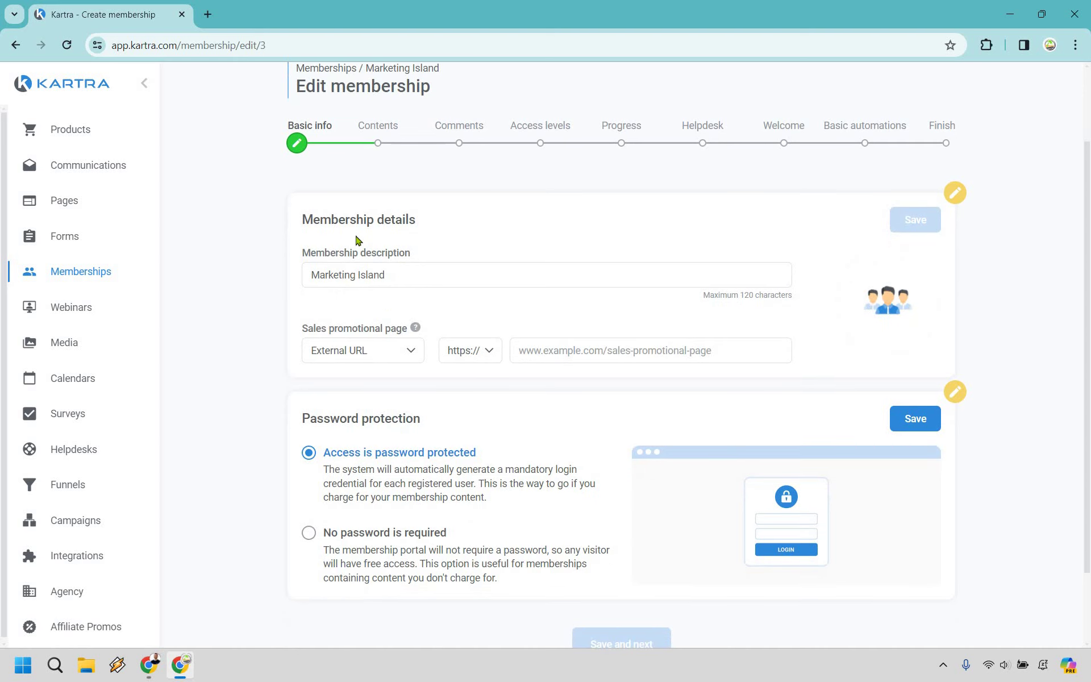
click(404, 350)
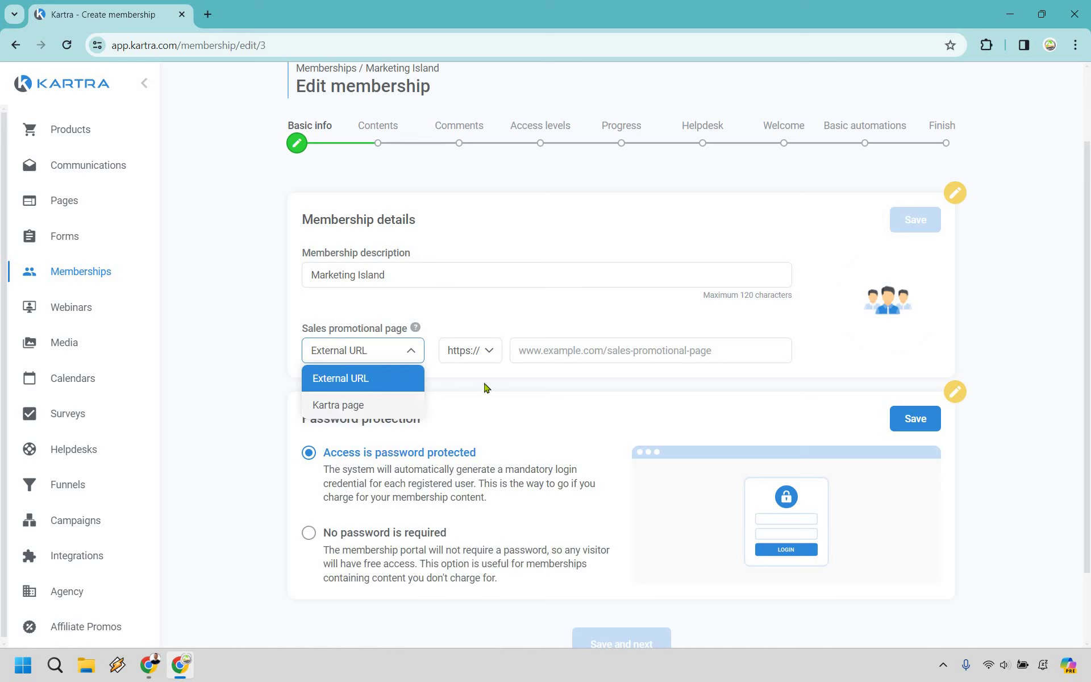
click(512, 386)
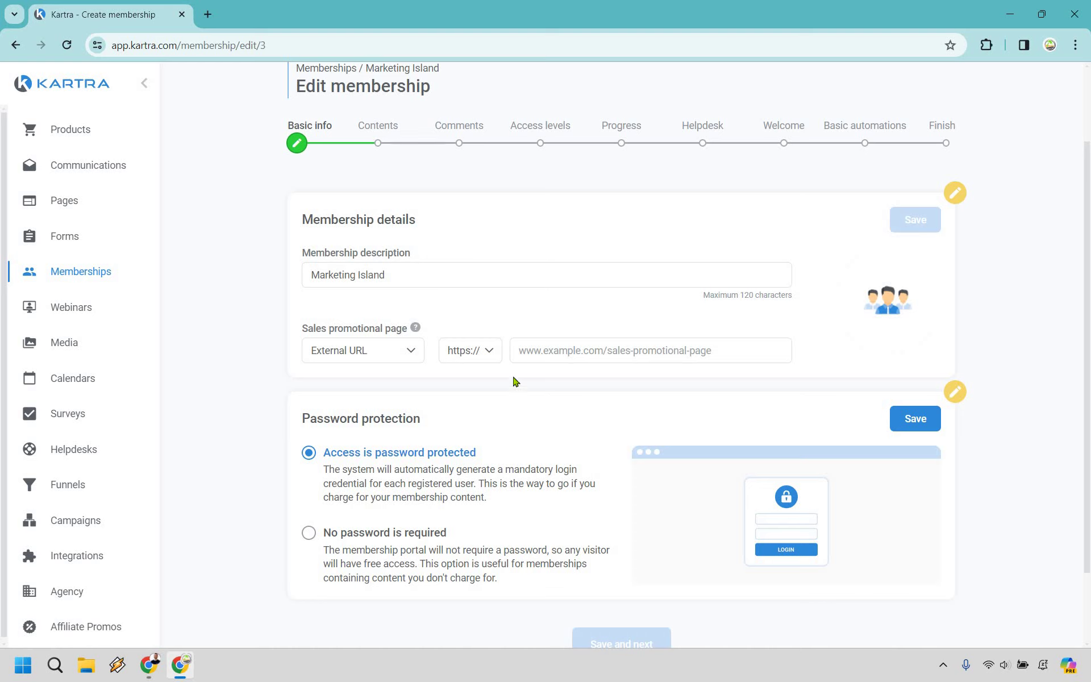
click(530, 351)
text(www.marketingisl.com/member)
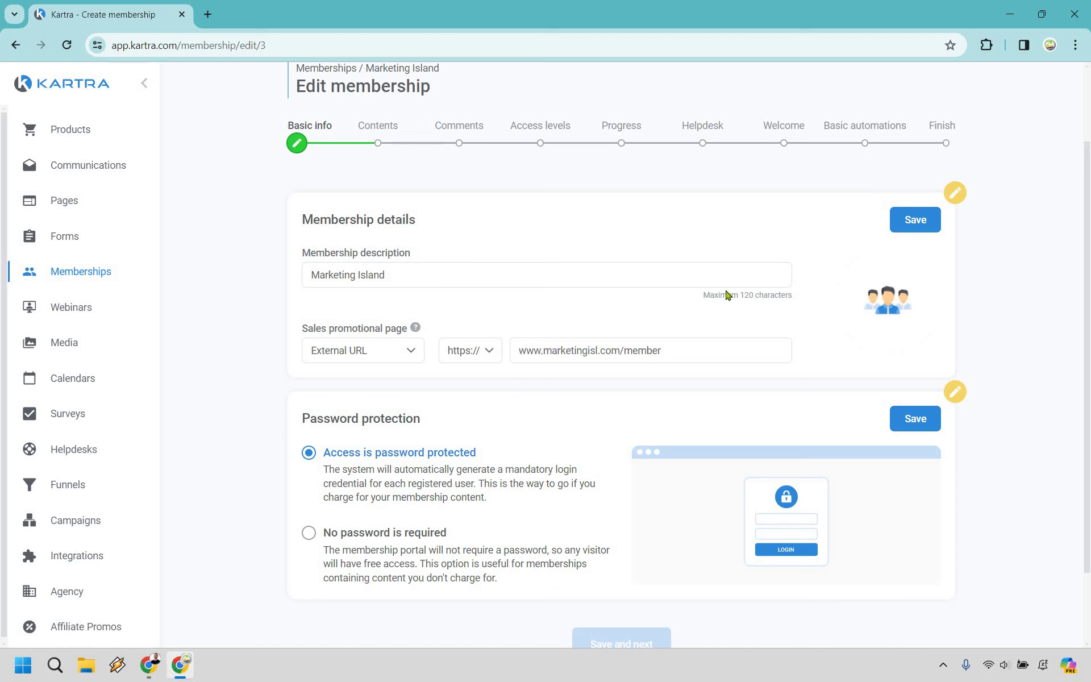
click(923, 227)
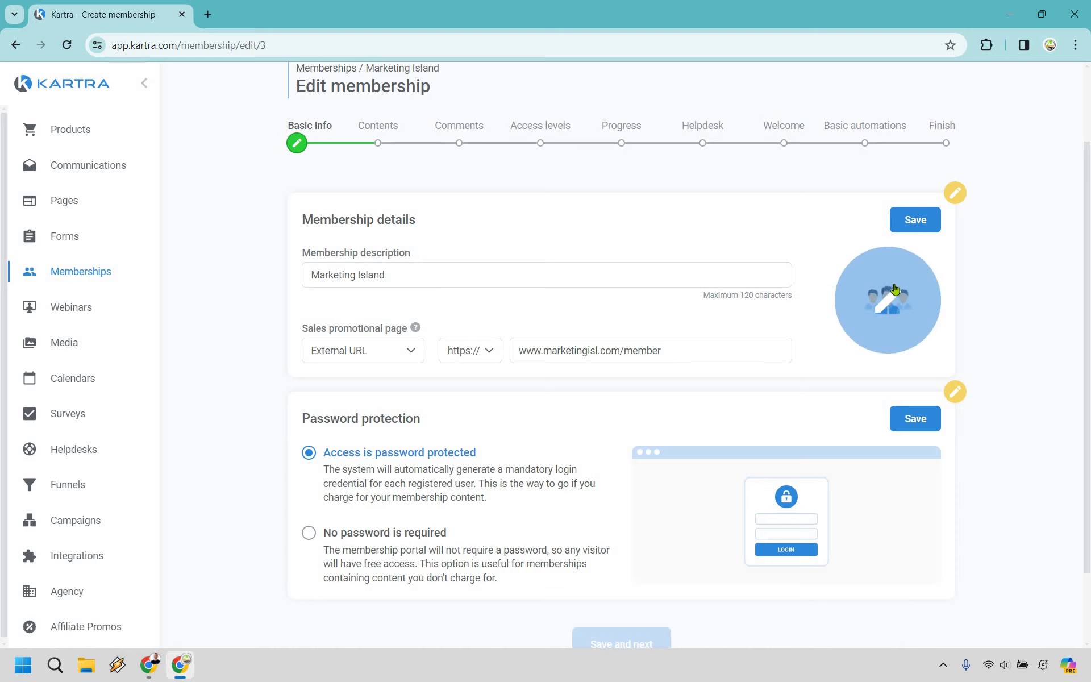
click(918, 217)
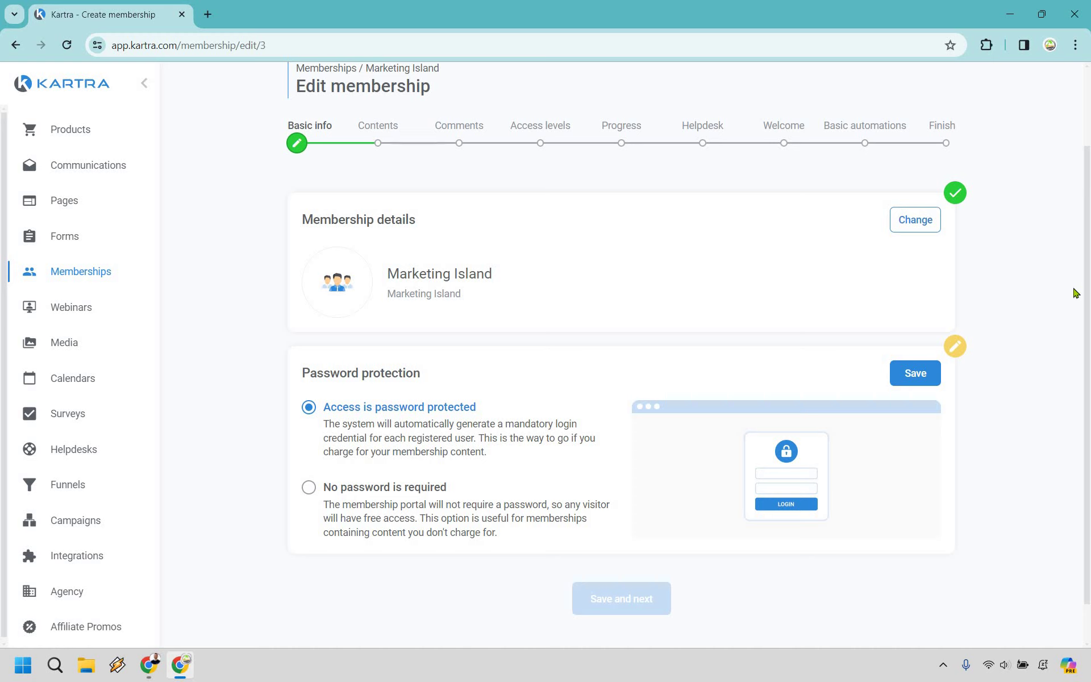
Step: Save the membership's basic info with password-protected access and launch the contents builder
click(915, 373)
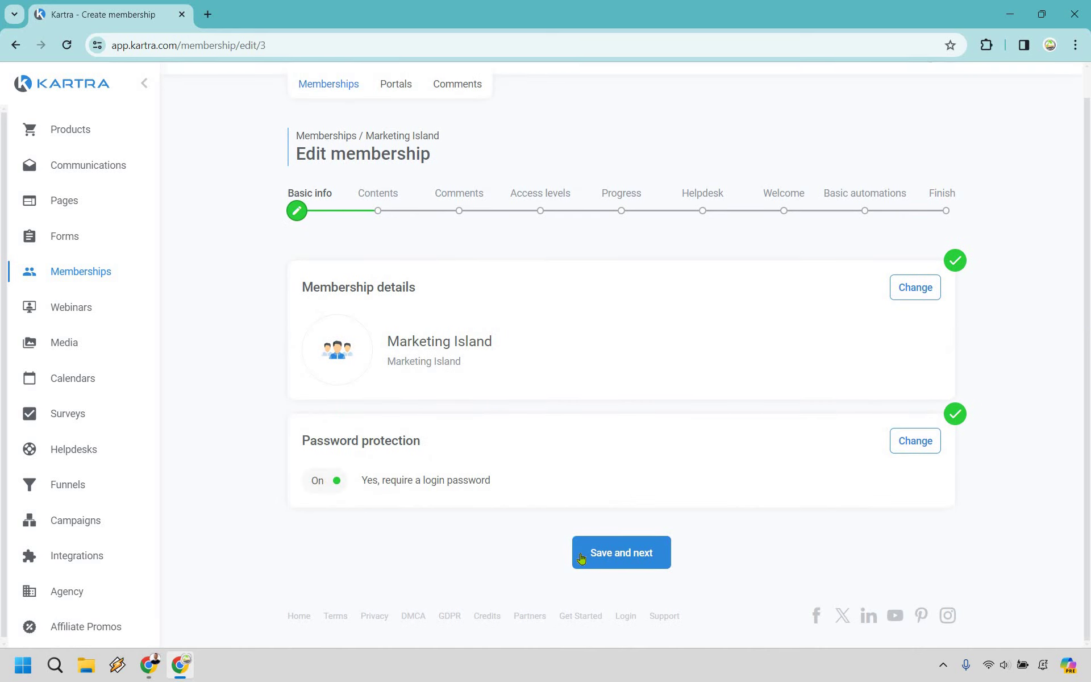
click(580, 559)
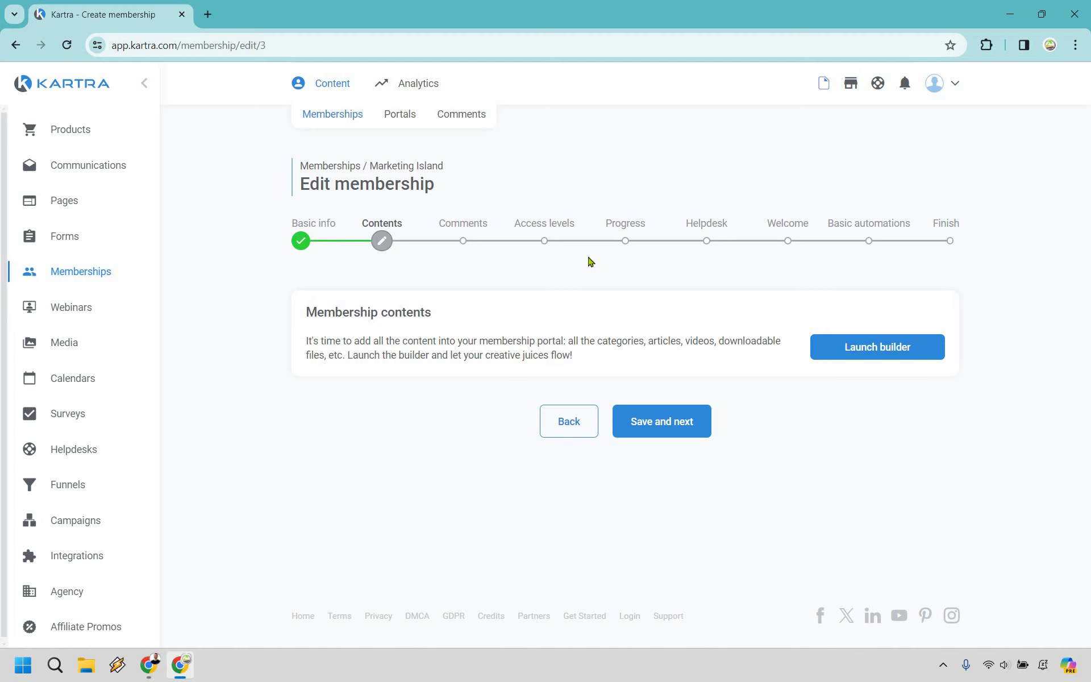
click(883, 346)
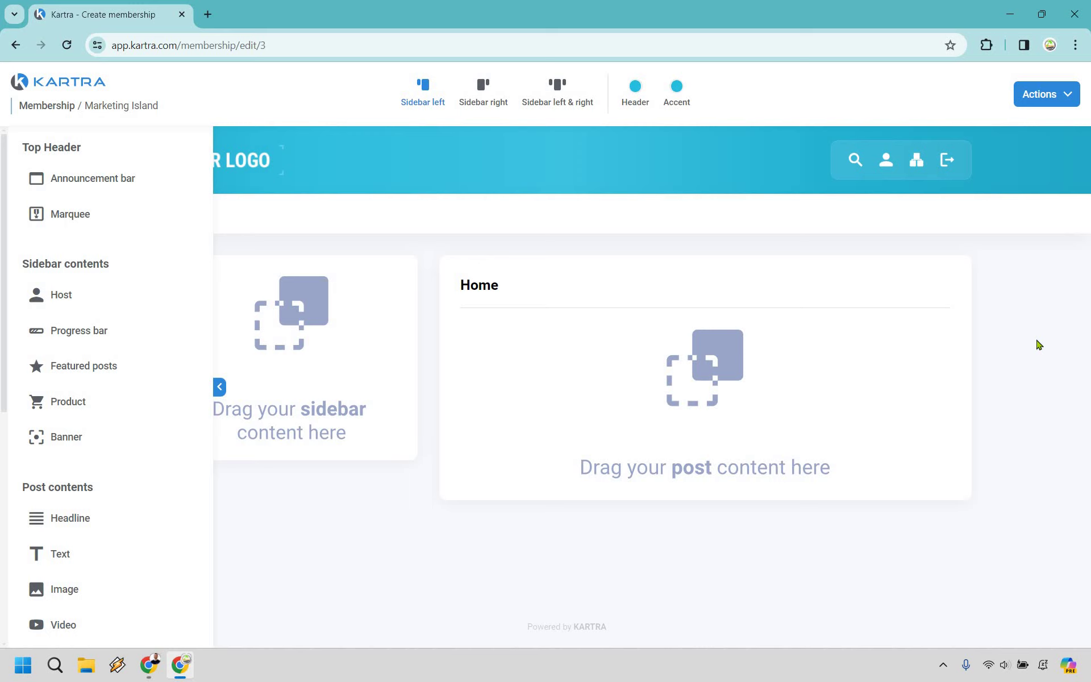
Step: Add a Host block to the sidebar using the round-photo layout on a blue background, with the bio "Content Marketing Pro"
click(219, 387)
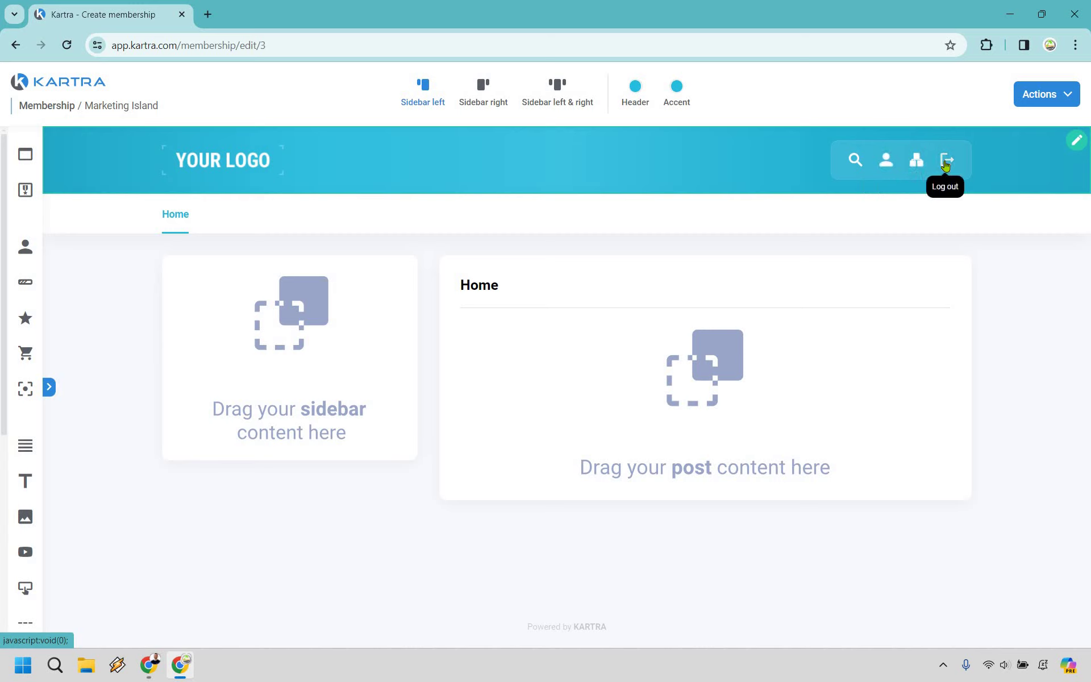
click(51, 388)
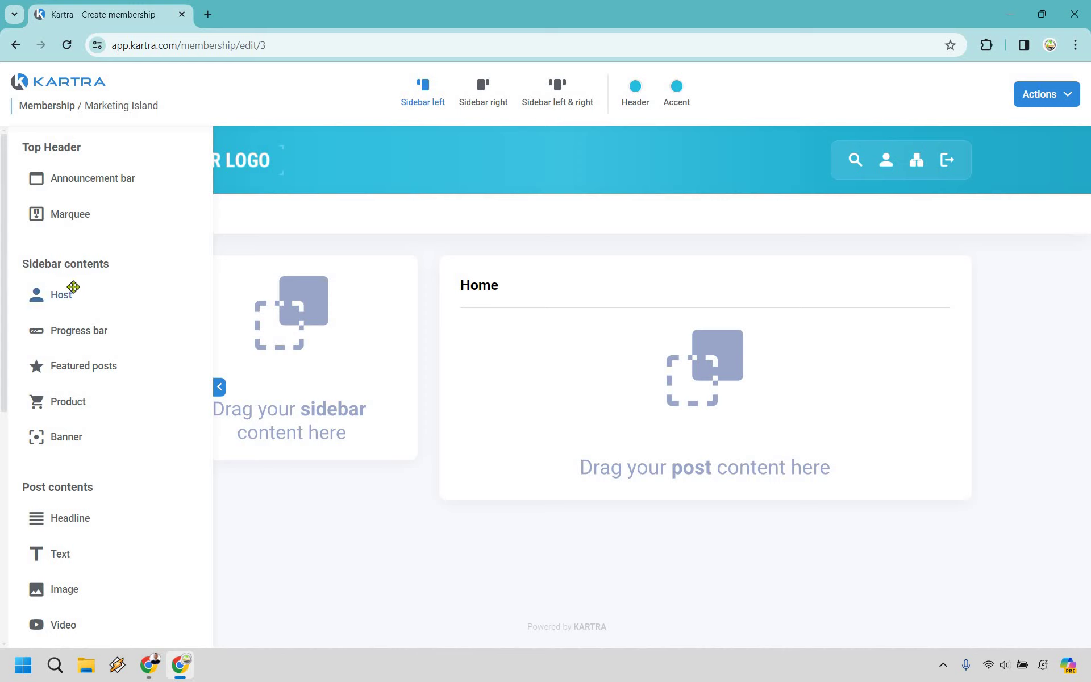
drag(54, 296, 312, 262)
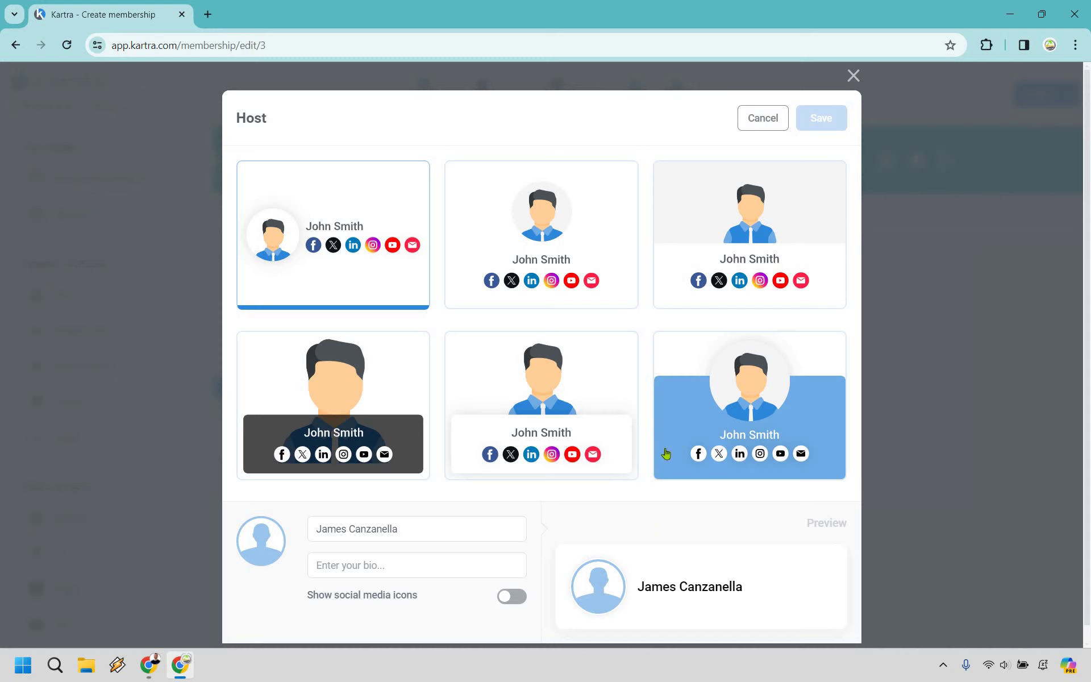
click(748, 393)
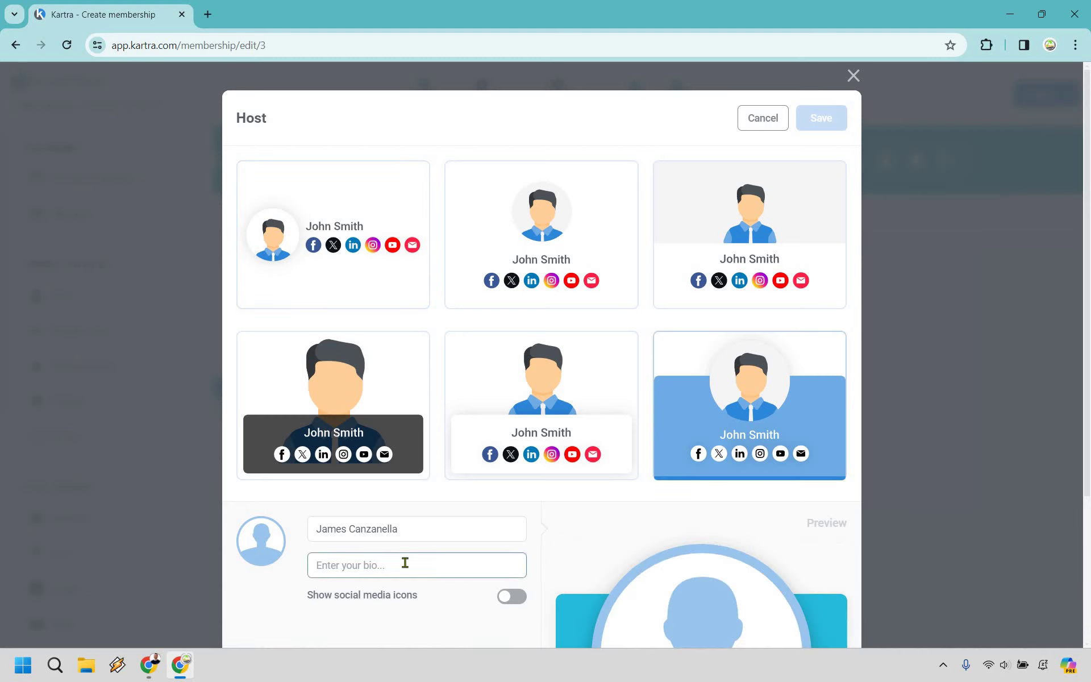
text(Content Marketing Pro)
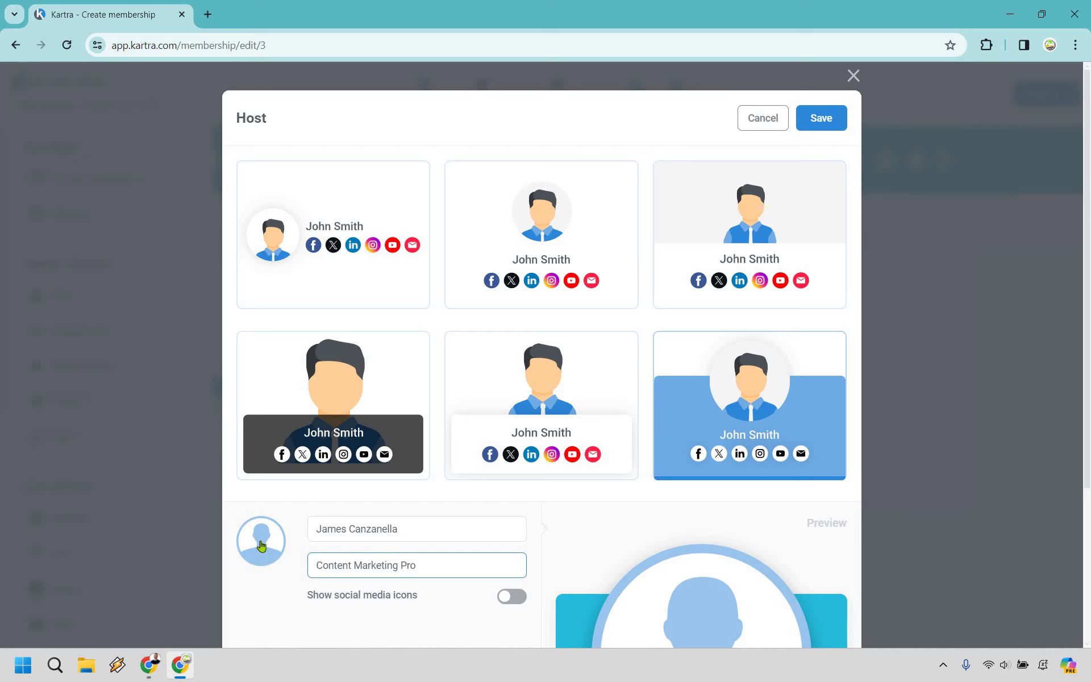
Step: Replace the host's placeholder picture with the "jc" image from the user gallery, accepting the default crop
mouse_move(261, 544)
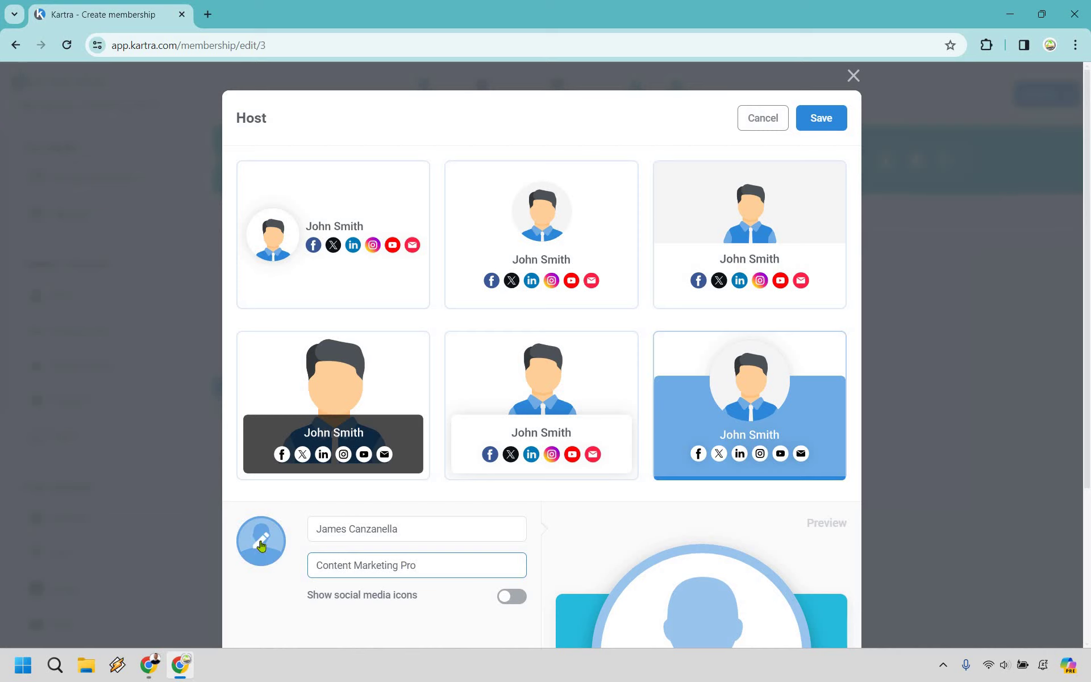
click(262, 543)
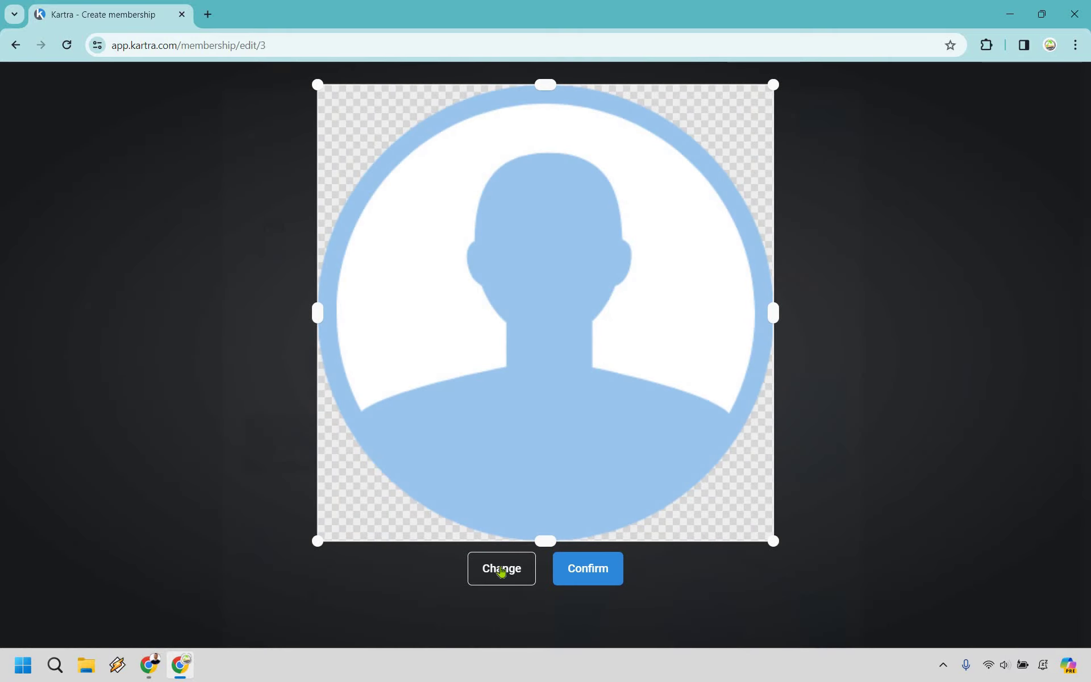
click(501, 570)
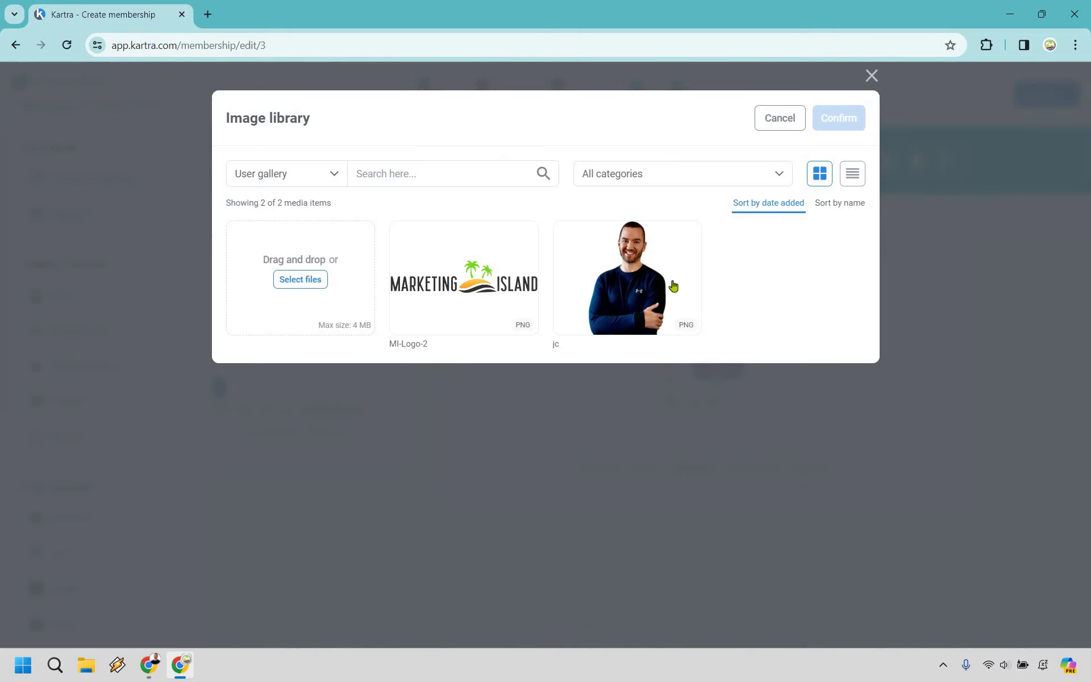
click(667, 279)
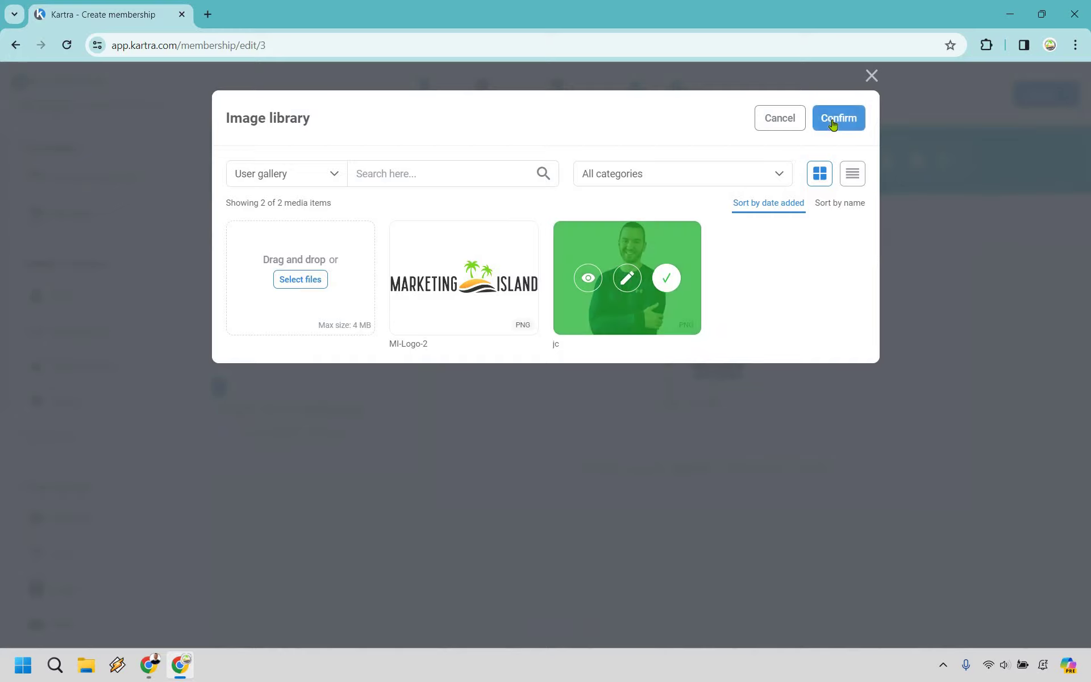
click(833, 123)
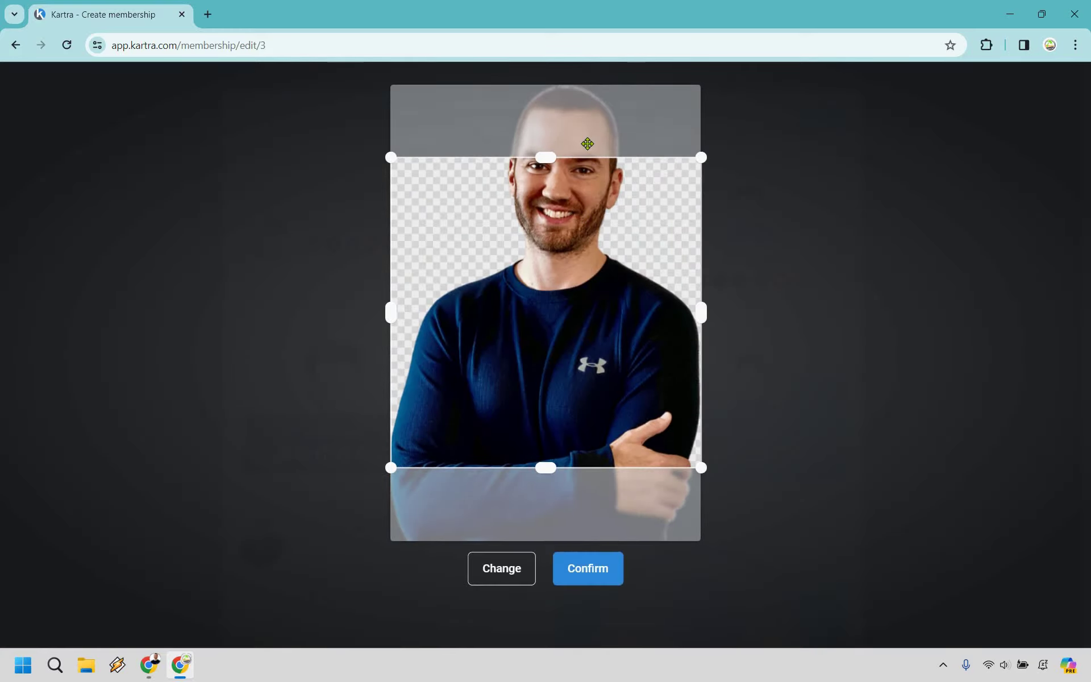
click(589, 570)
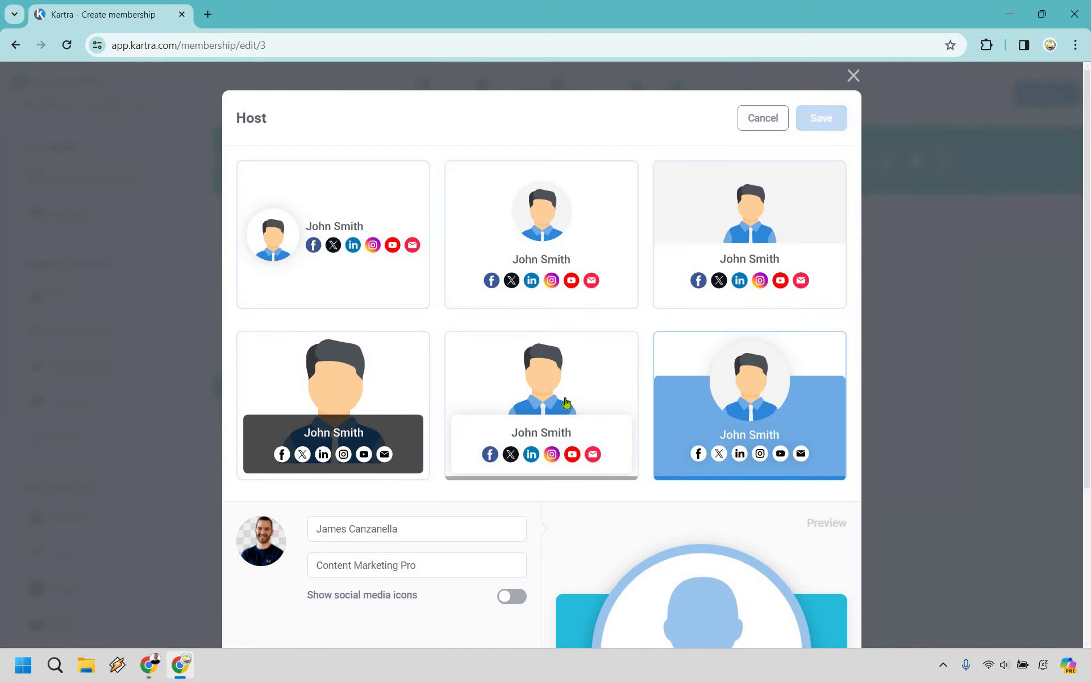
scroll(527, 401, down, 4)
click(507, 380)
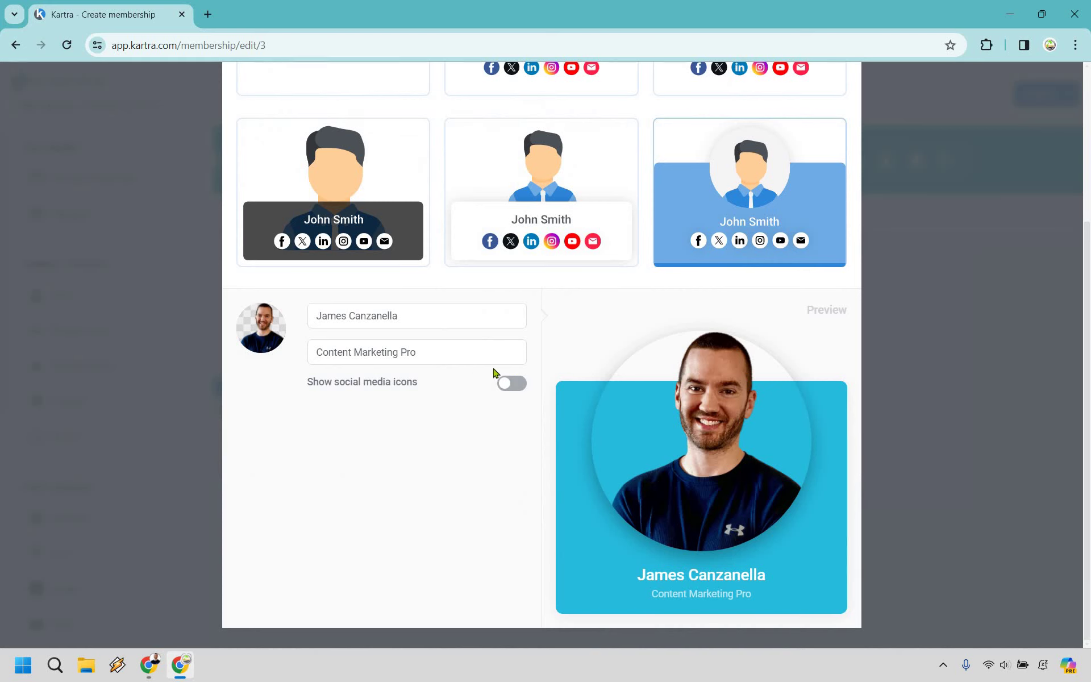
scroll(310, 367, down, 1)
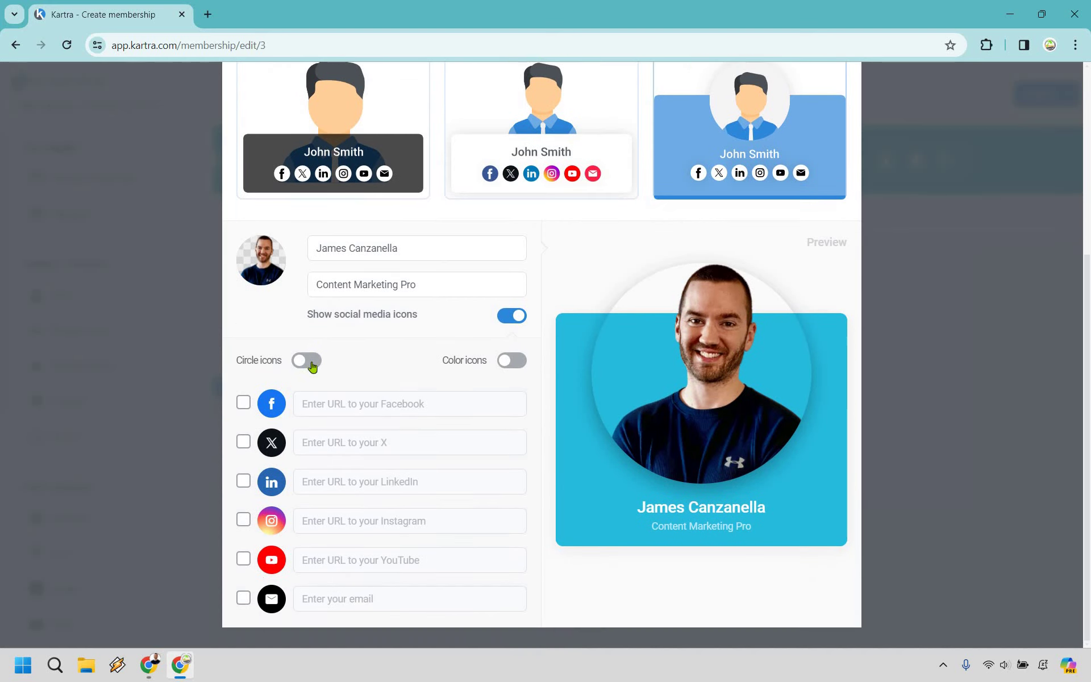
click(308, 361)
click(504, 368)
click(244, 403)
click(329, 404)
text(www.facebook.com)
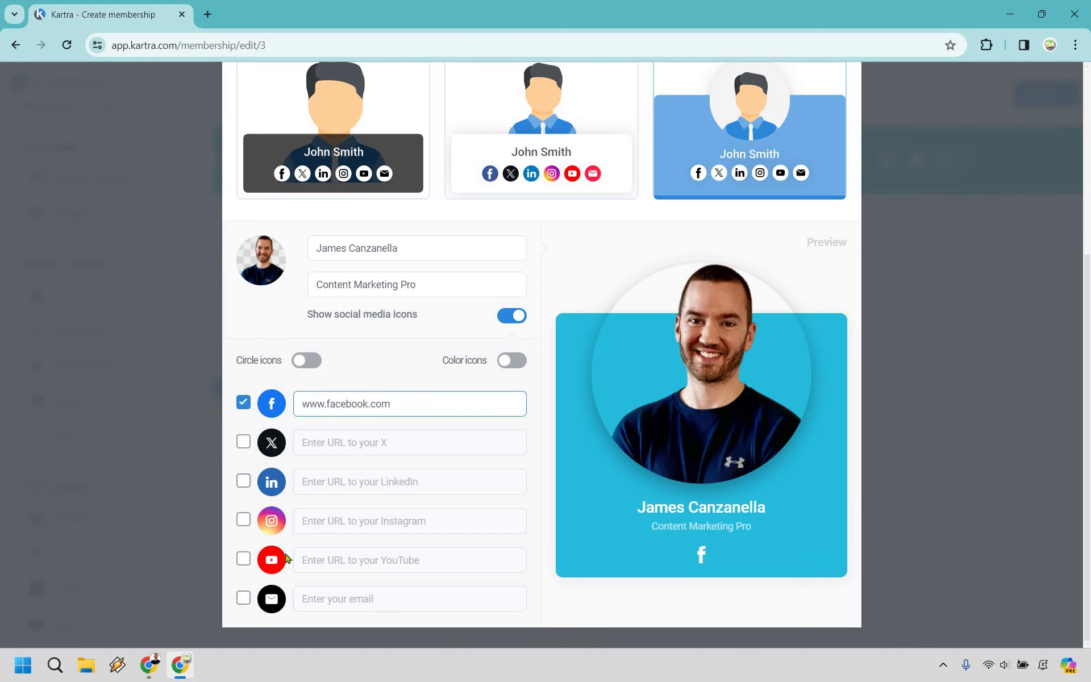
click(317, 556)
click(317, 556)
text(www.youtube.com)
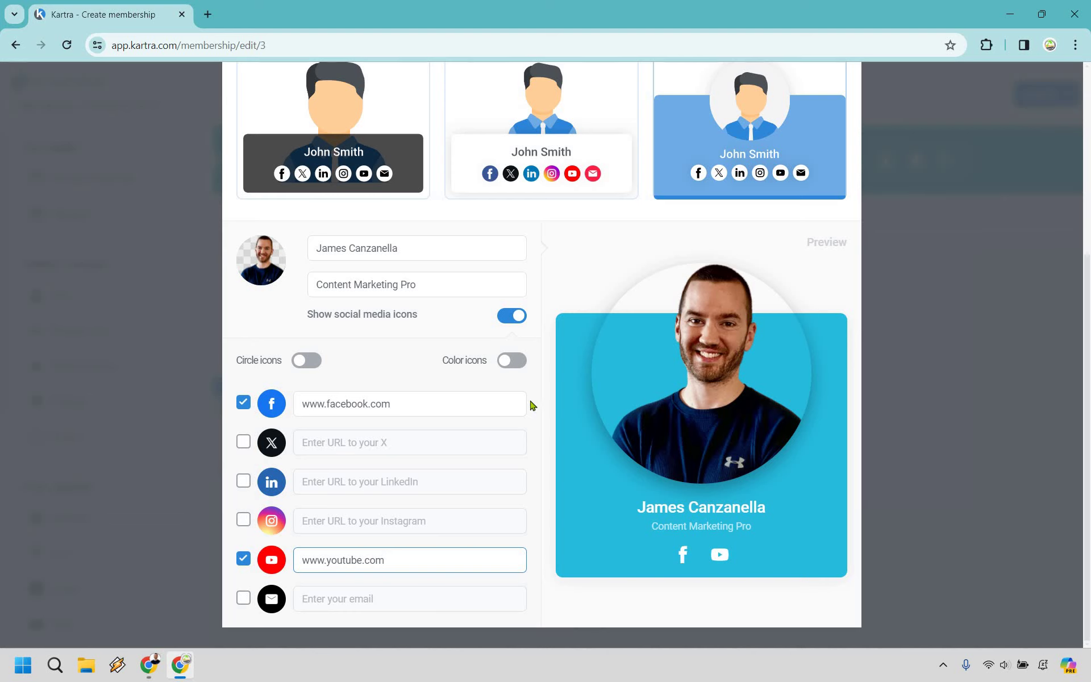
scroll(670, 443, up, 3)
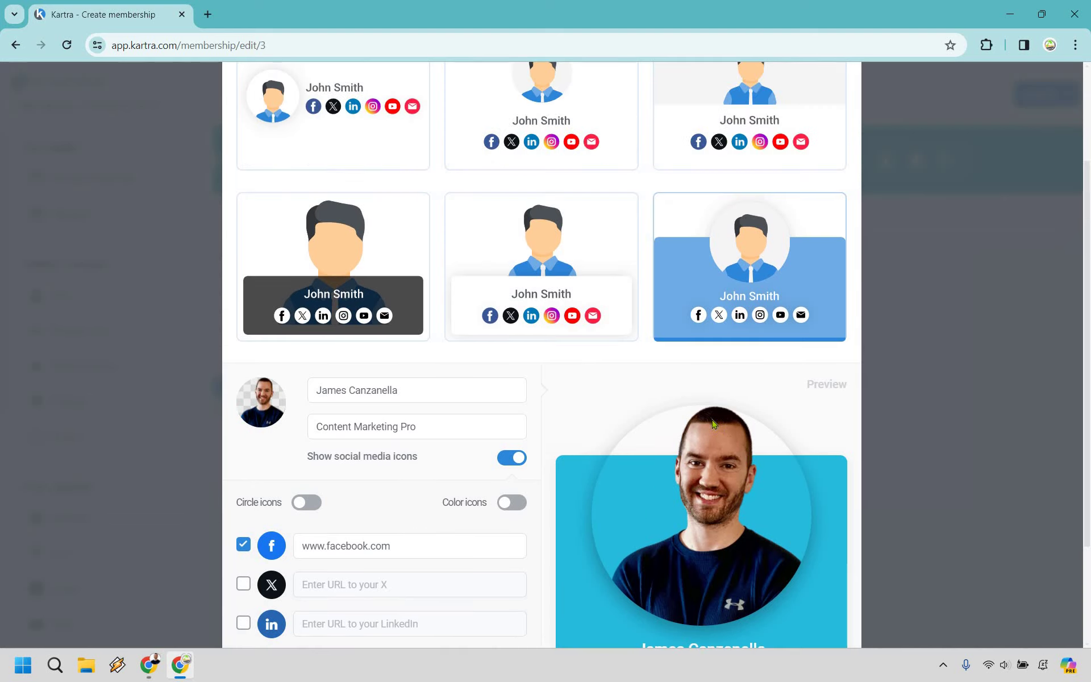
scroll(713, 423, down, 1)
scroll(807, 153, up, 3)
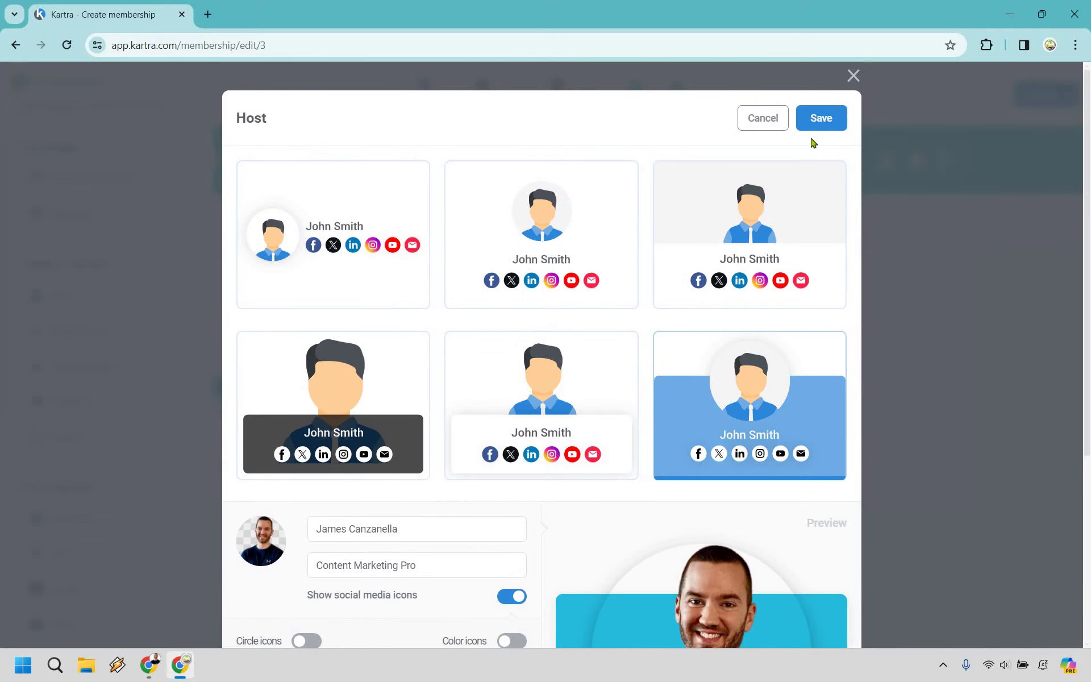
click(818, 126)
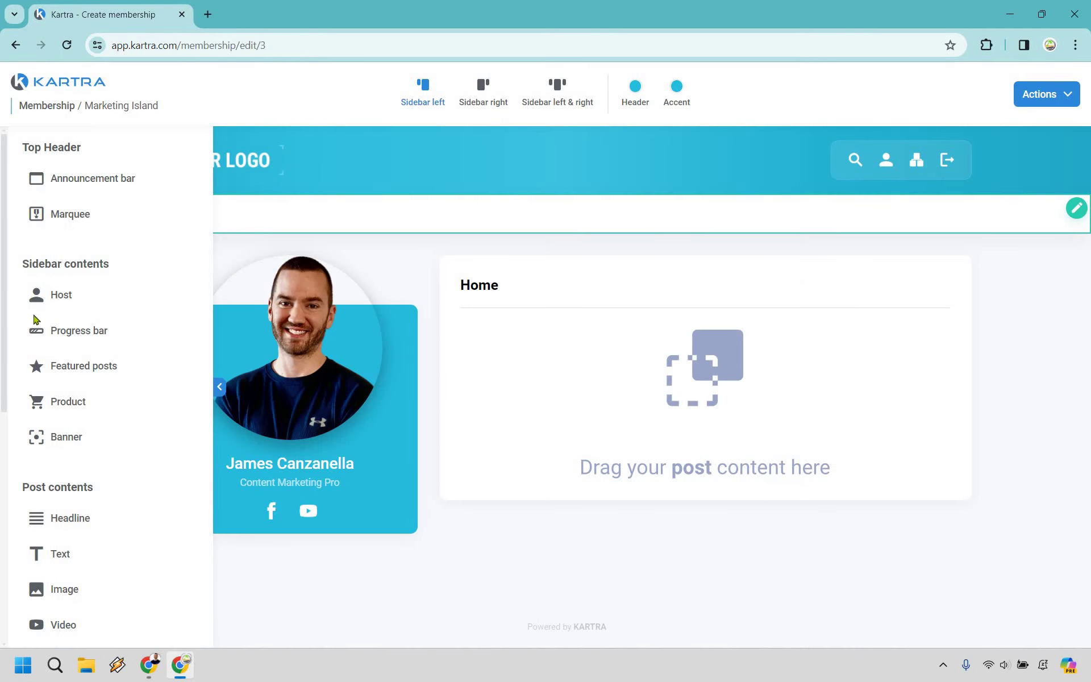
Step: Try a Progress bar block beneath the host card in the sidebar and delete it again
drag(168, 361, 292, 539)
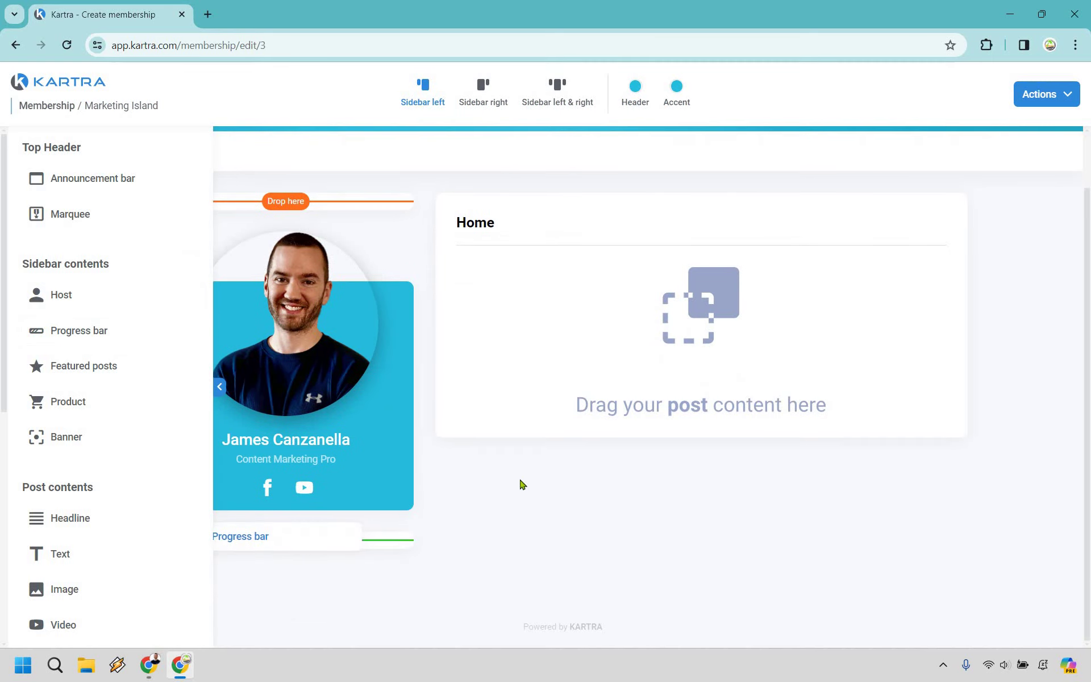
click(365, 535)
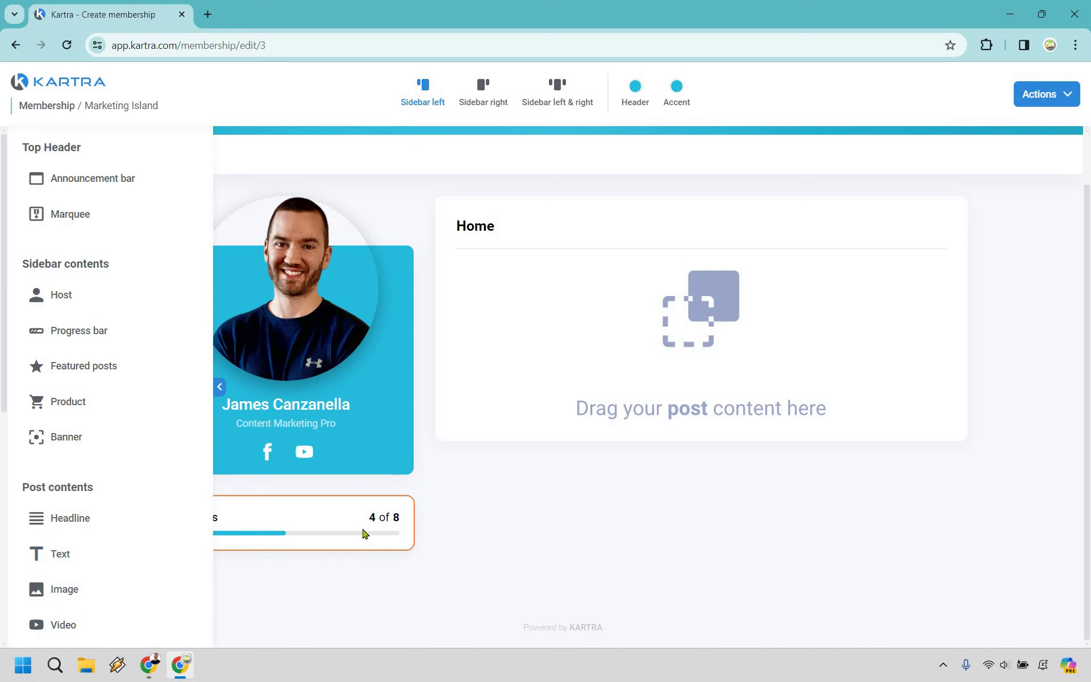
click(219, 388)
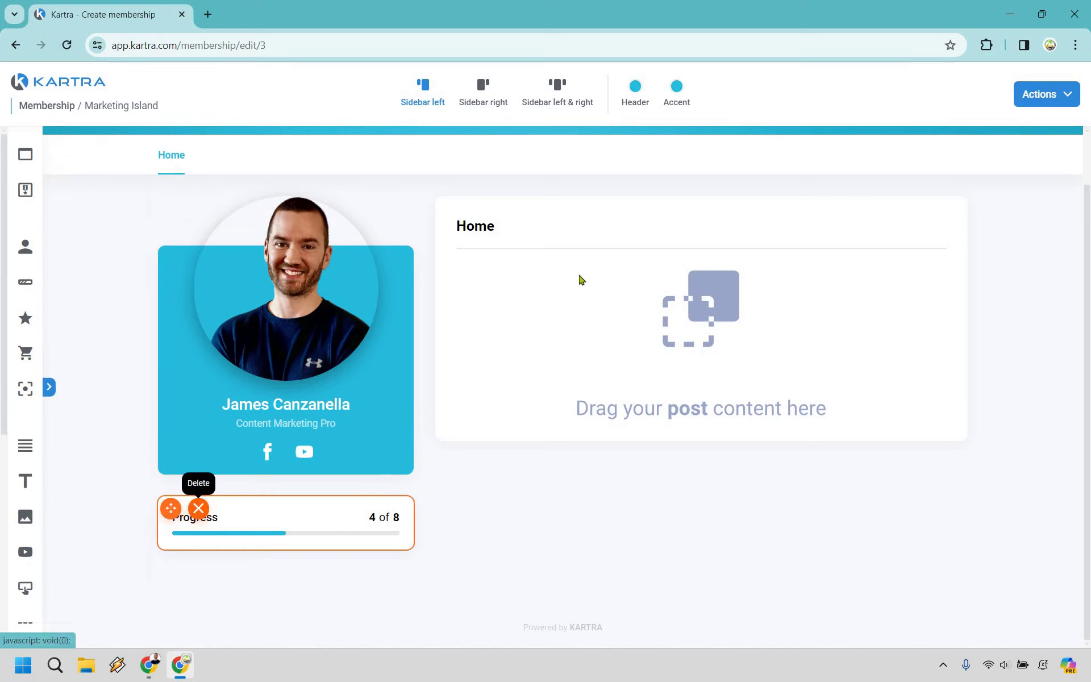
click(198, 508)
key(Return)
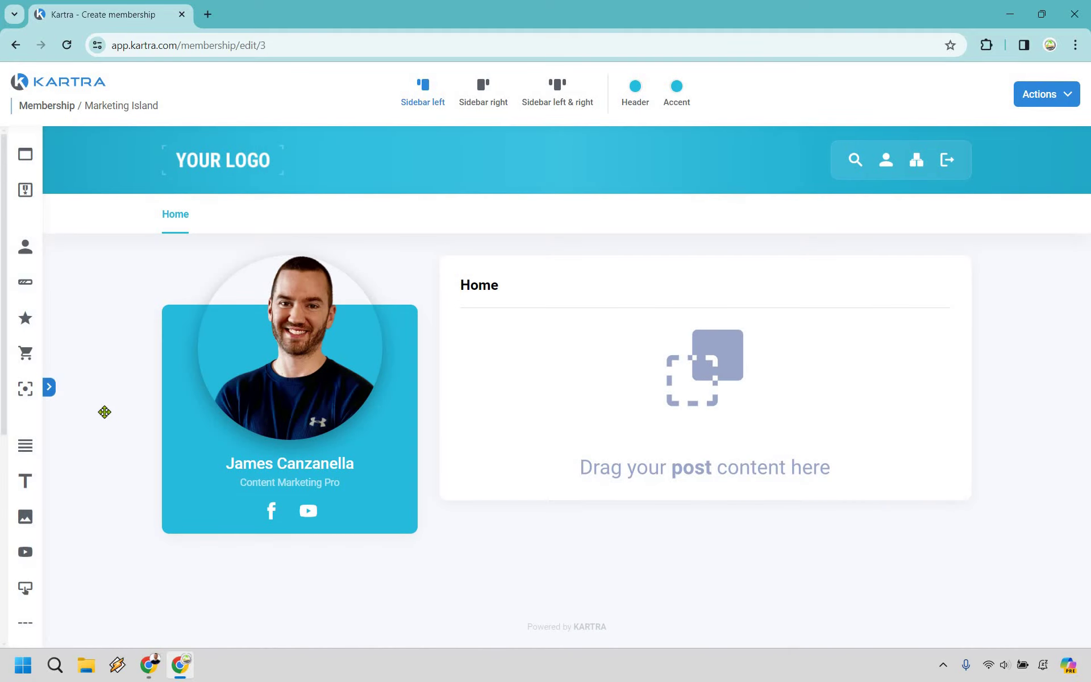
Step: Add a Video block to the empty content area of the Home post
click(49, 387)
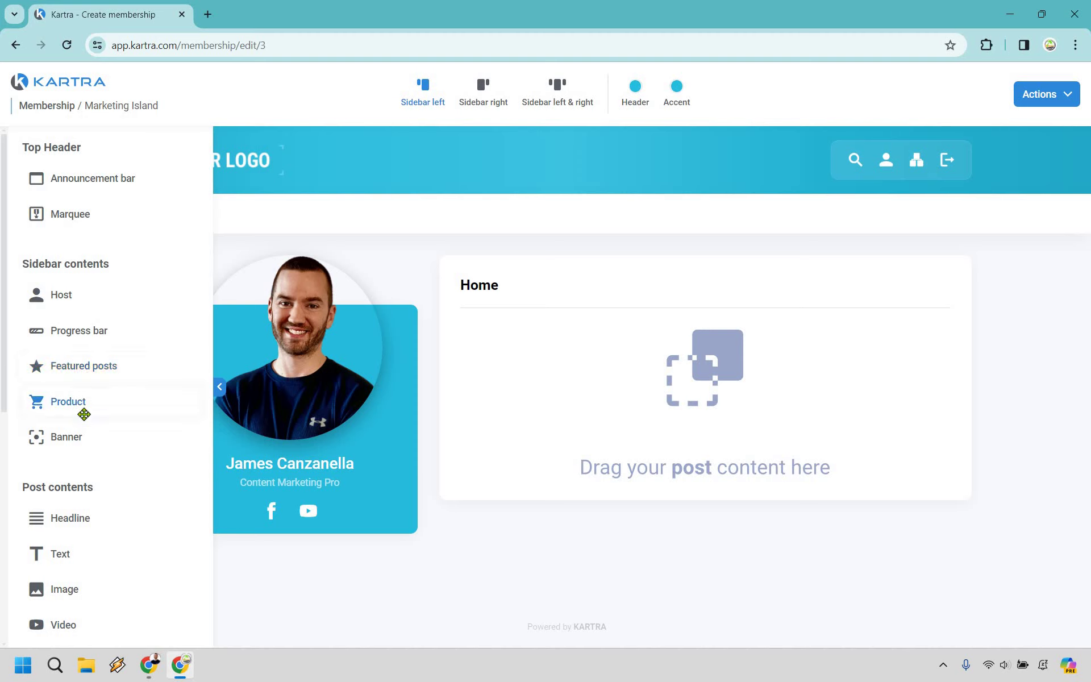
mouse_move(91, 437)
mouse_down()
mouse_move(316, 456)
mouse_move(316, 609)
mouse_move(309, 458)
mouse_move(321, 378)
mouse_move(170, 446)
mouse_move(100, 438)
mouse_up()
scroll(102, 360, down, 2)
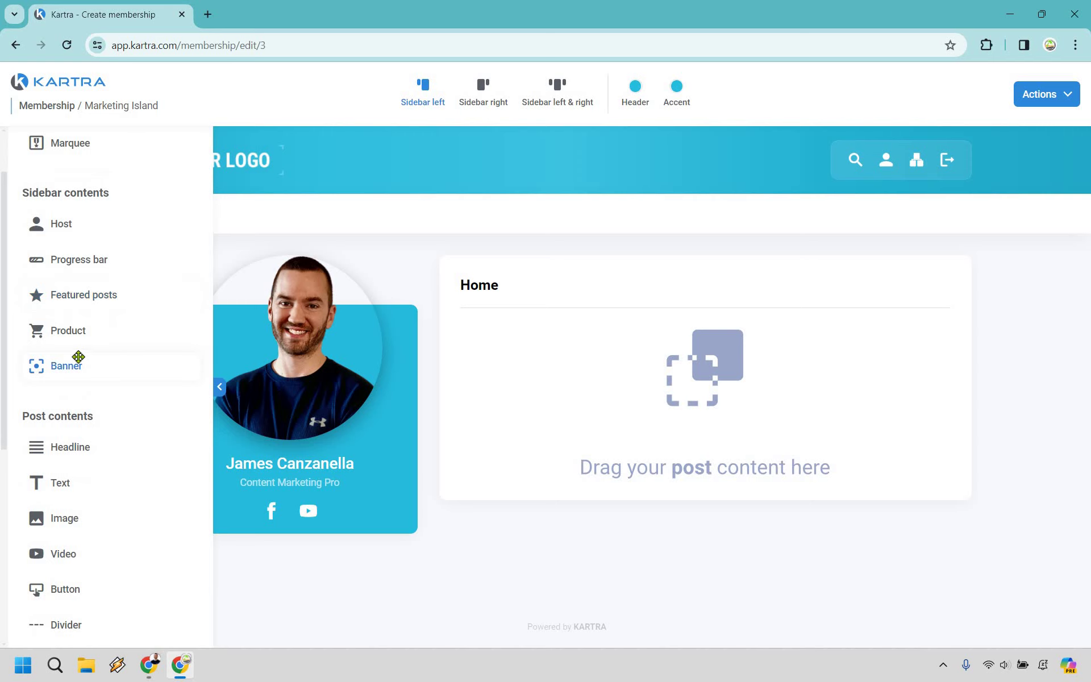
scroll(68, 430, down, 2)
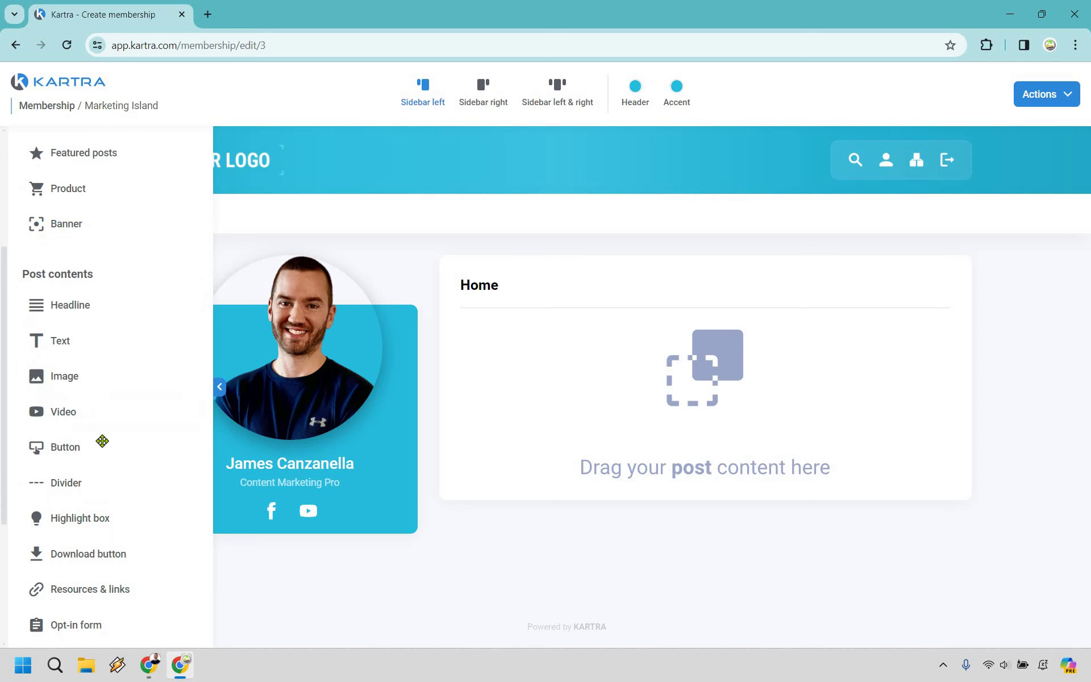
scroll(105, 398, down, 2)
scroll(73, 398, up, 2)
drag(63, 412, 741, 359)
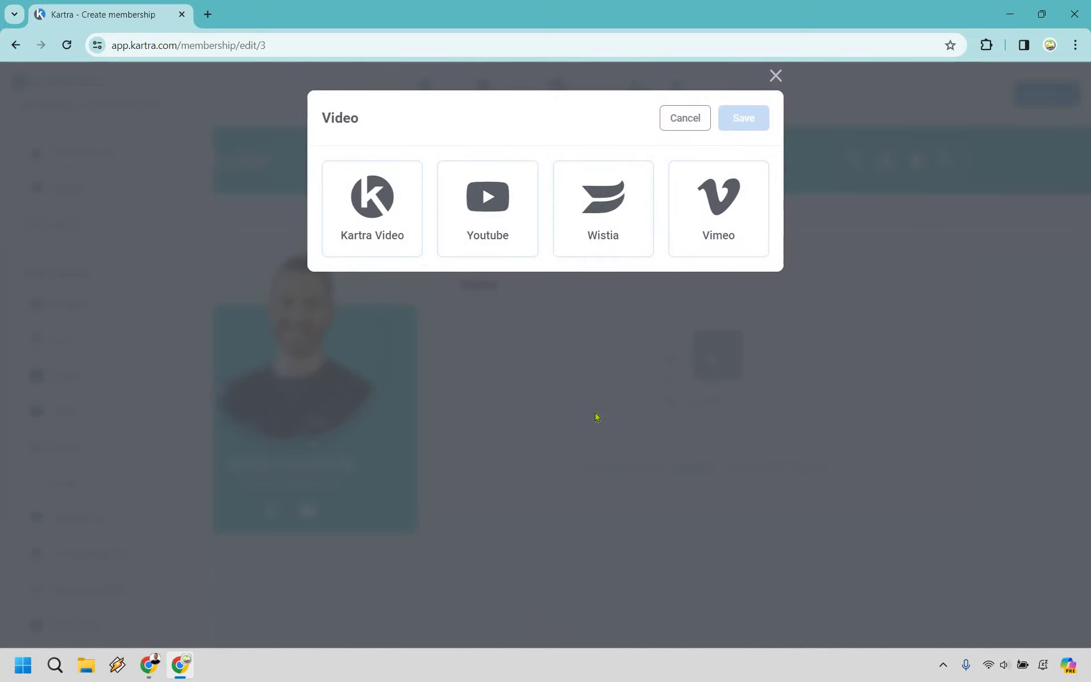
click(491, 207)
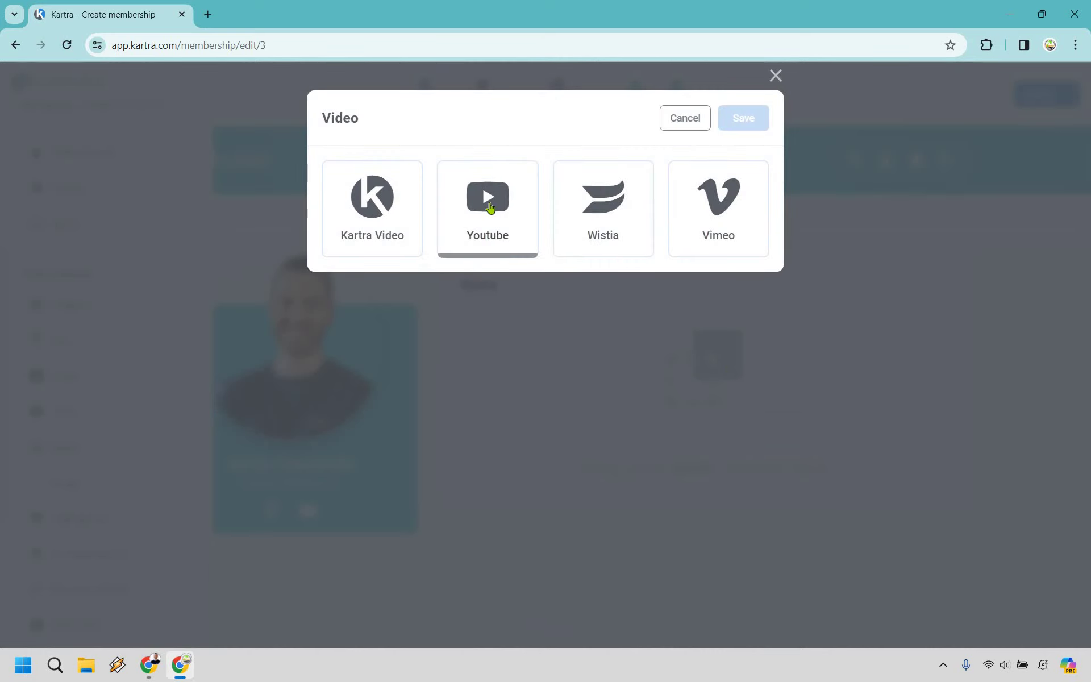
click(594, 245)
click(736, 202)
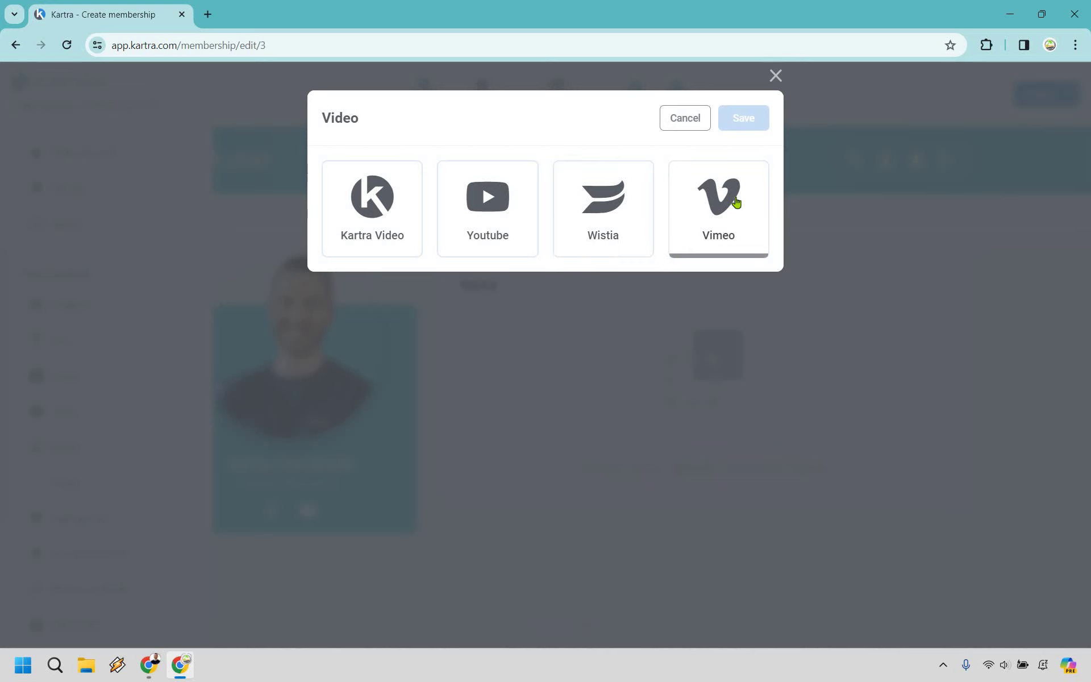
click(380, 207)
click(694, 336)
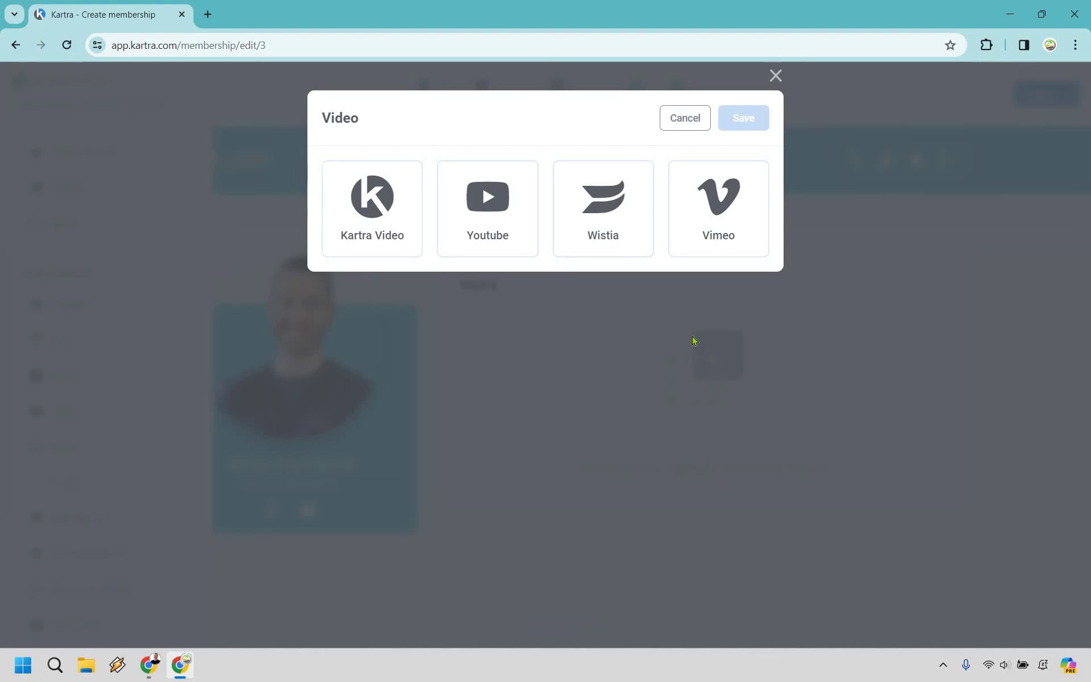
click(491, 227)
click(380, 209)
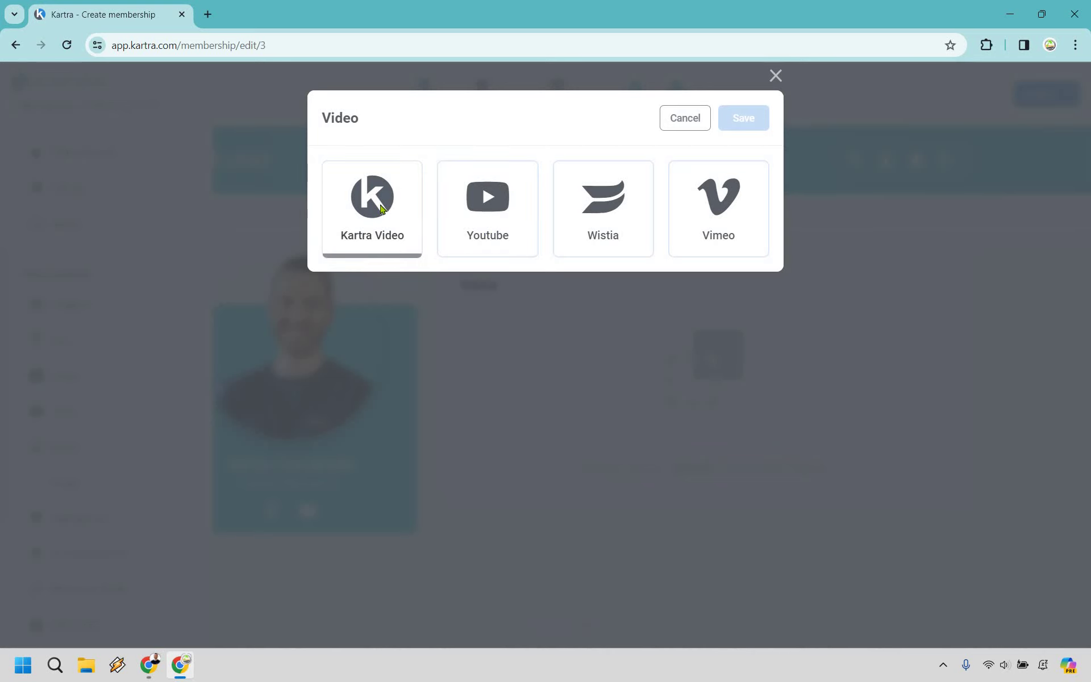
Step: Set the video source to Kartra Video, choose Introduction.mp4, and save the Video block
click(380, 209)
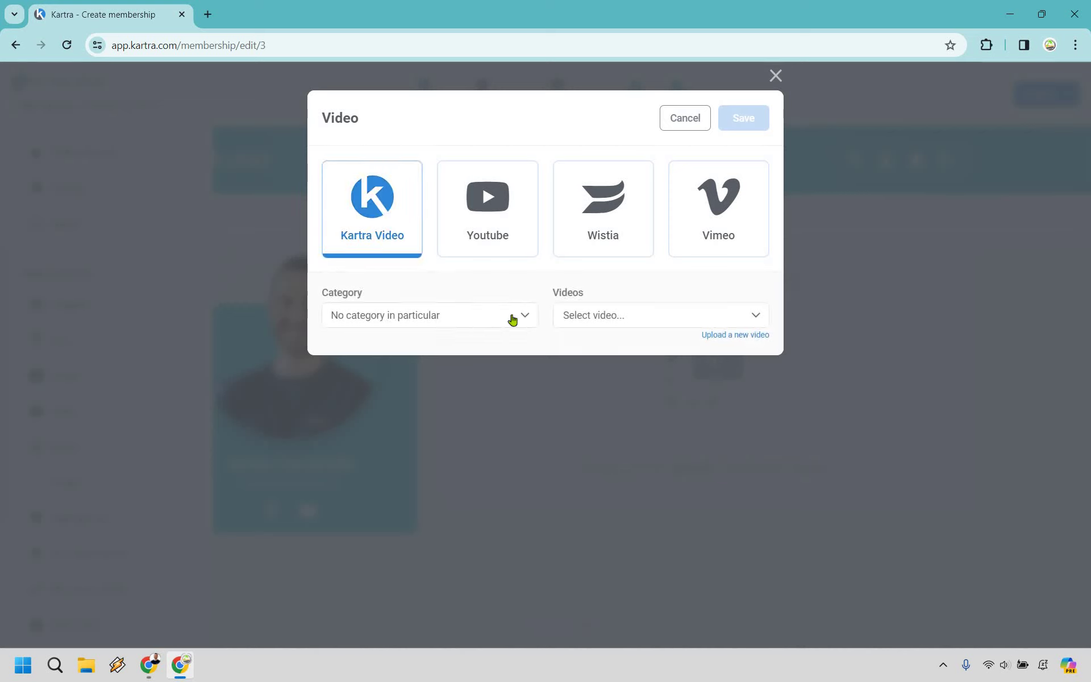
click(632, 320)
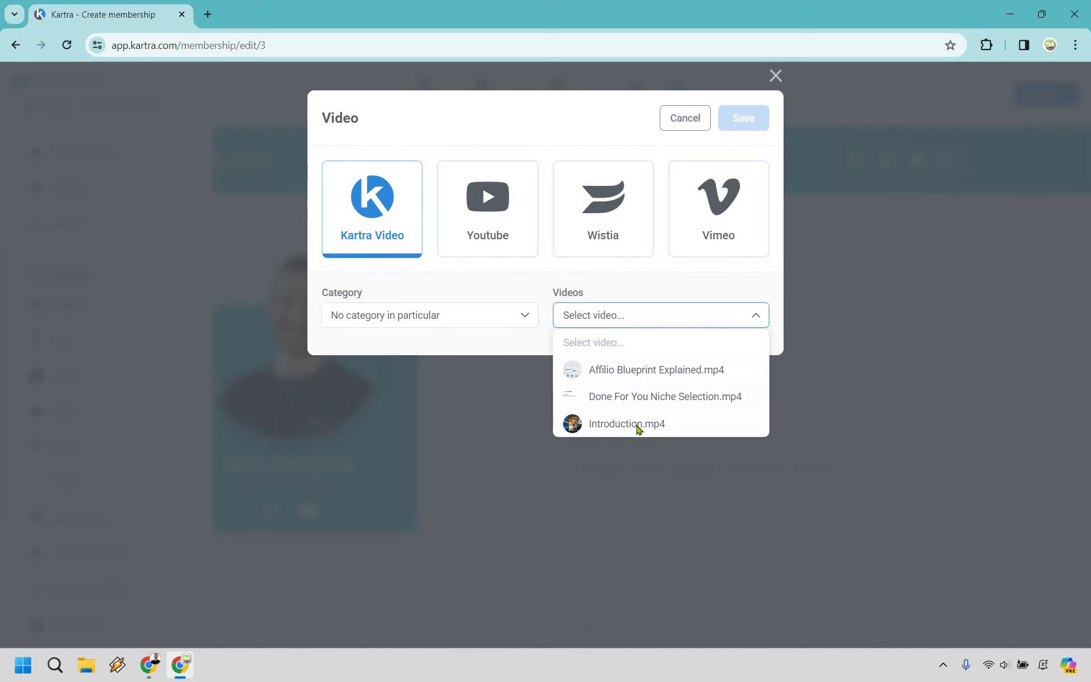
click(637, 425)
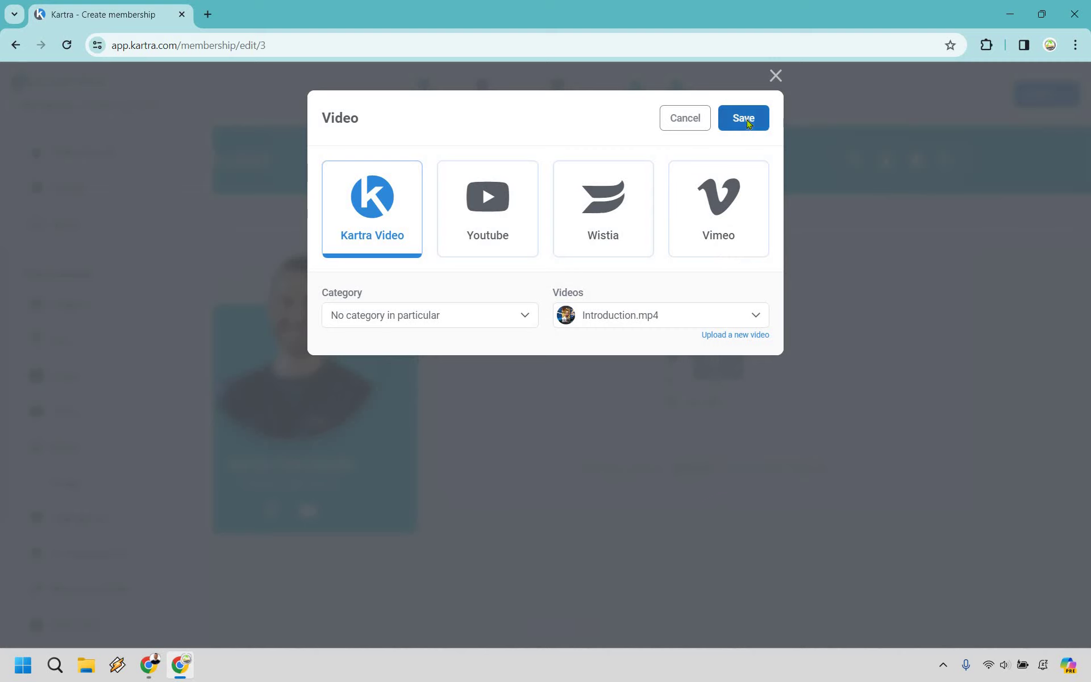
click(748, 119)
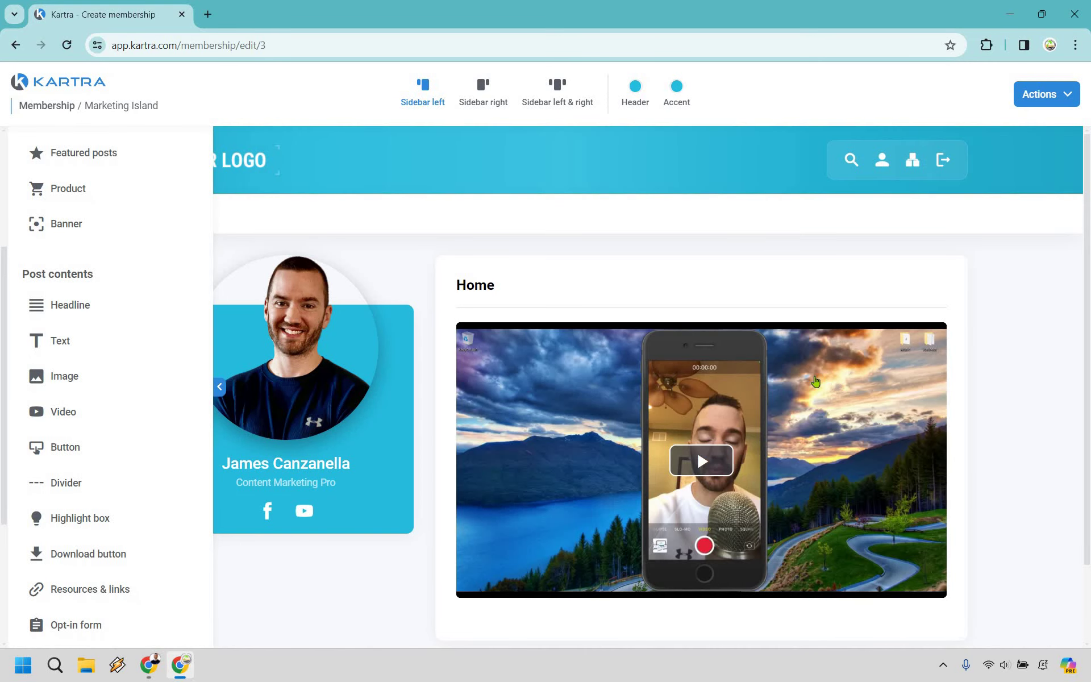
Step: Add a Resources & links block below the video with the box title "Resources and Links"
scroll(816, 381, down, 2)
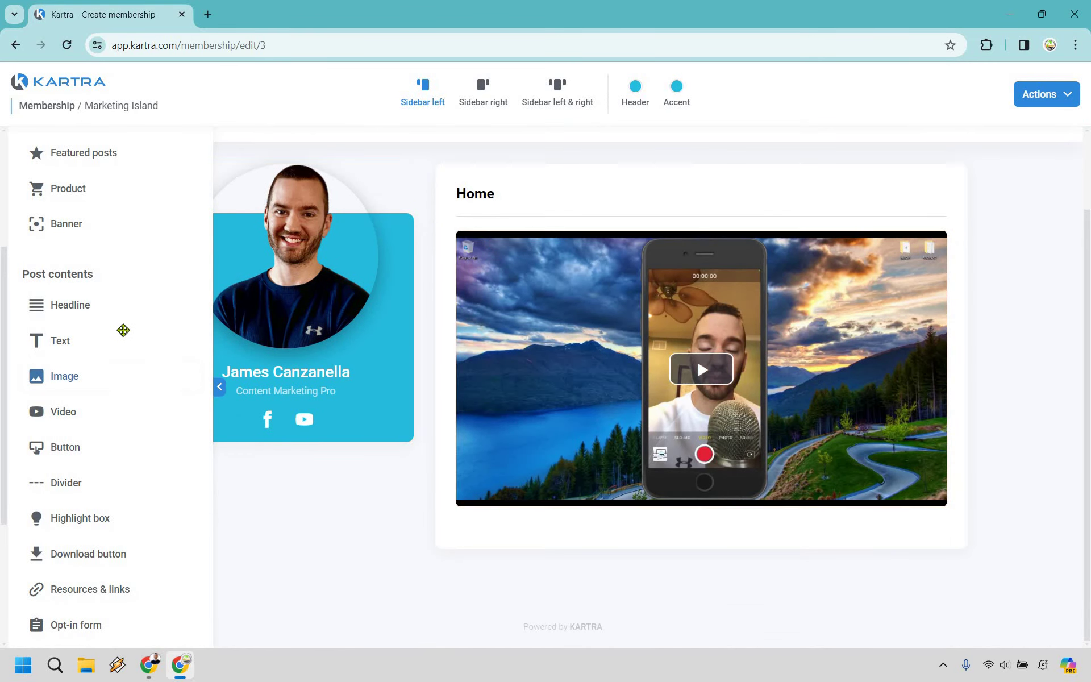
scroll(108, 304, down, 3)
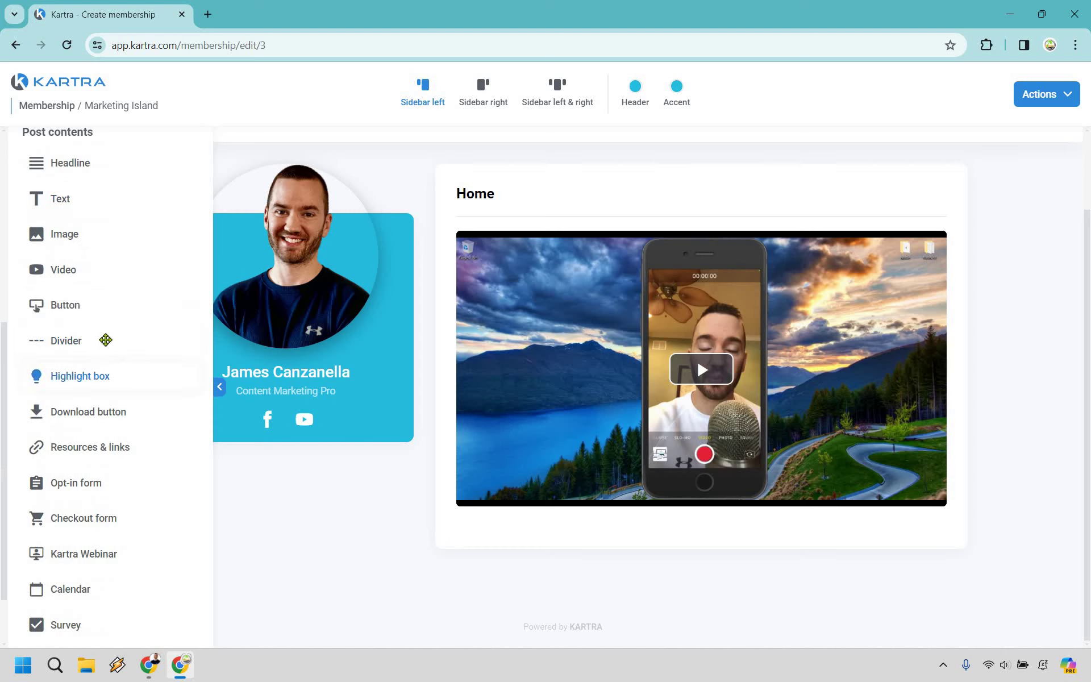
scroll(106, 340, down, 1)
drag(102, 372, 704, 568)
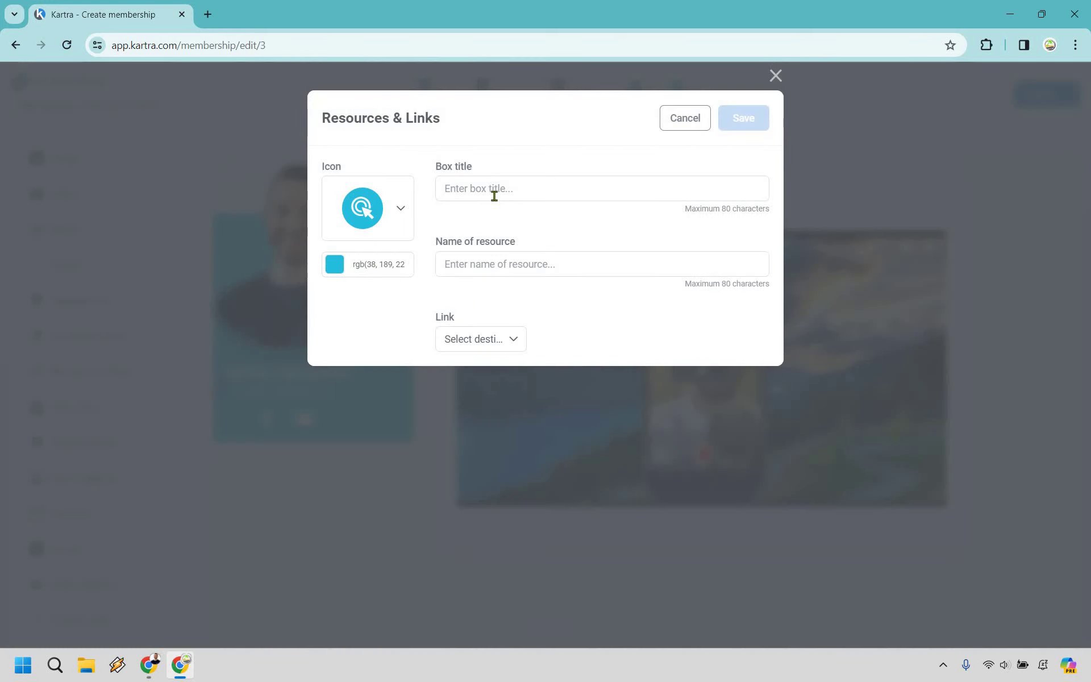
click(495, 197)
text(Re)
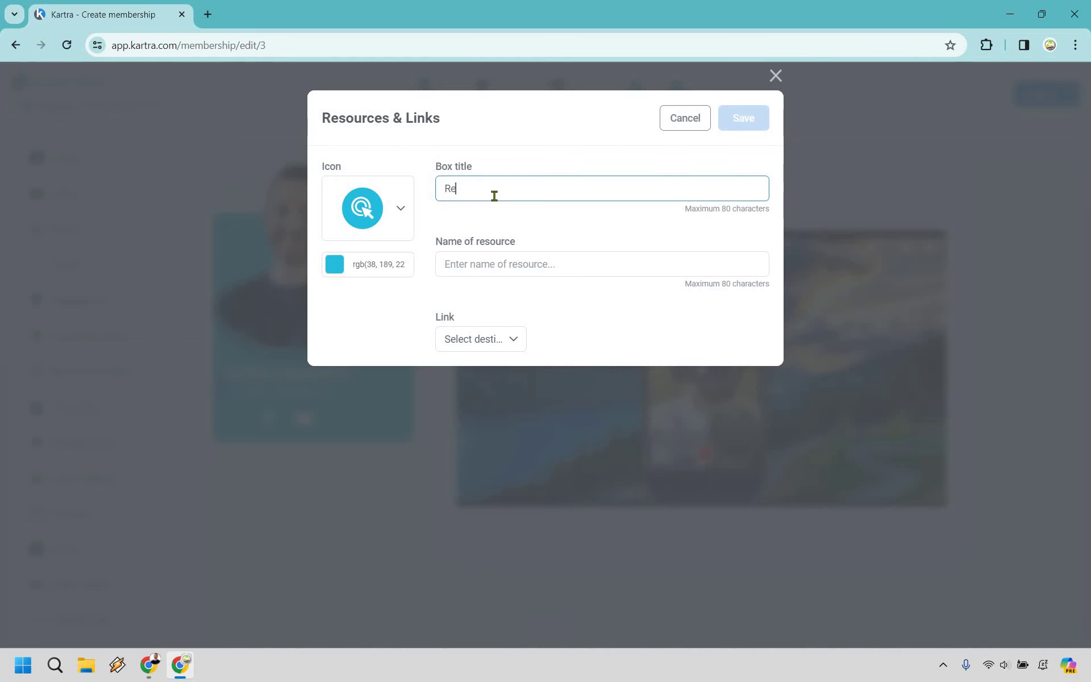
text(sources and Links)
click(530, 263)
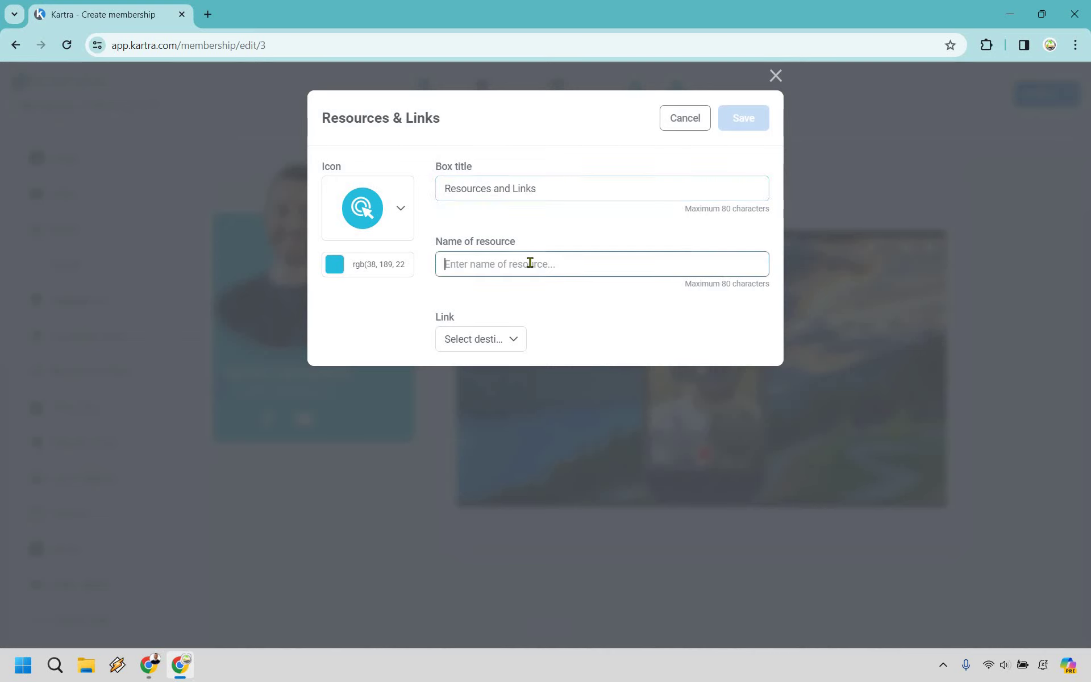
text(Cheatc)
text(heet)
click(502, 345)
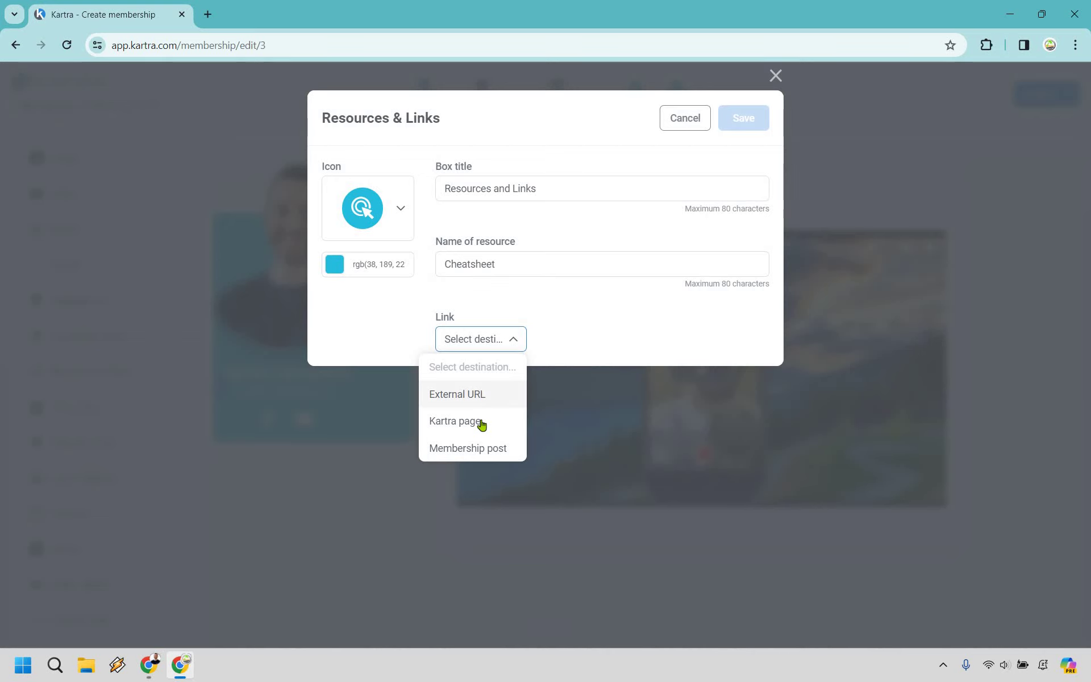
click(496, 389)
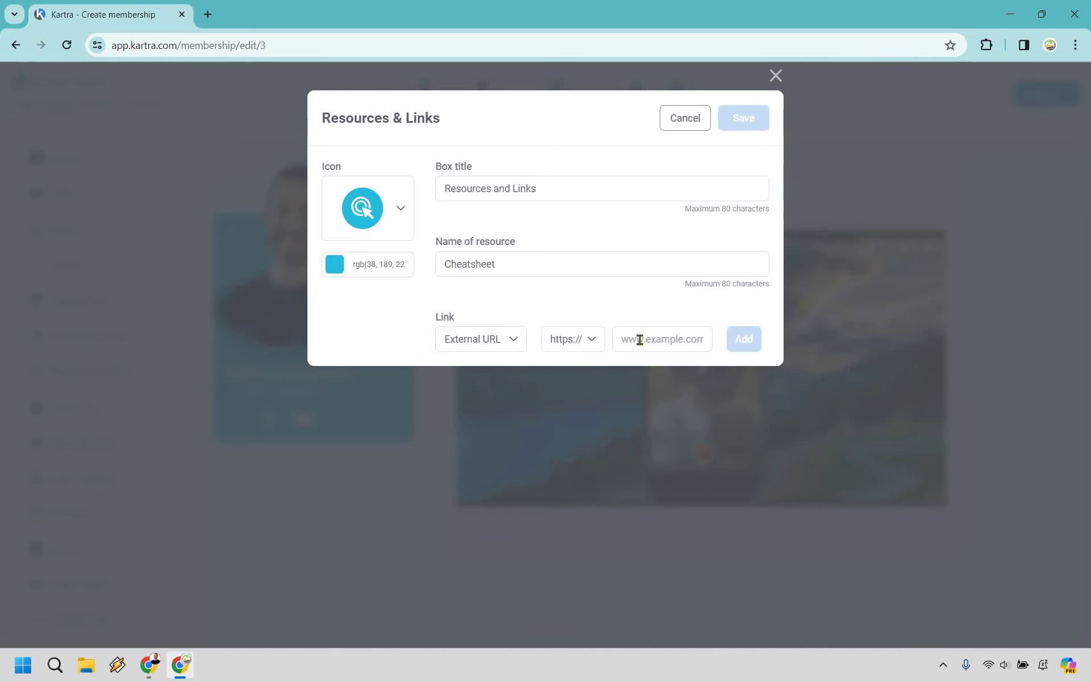
click(637, 339)
text(www.example.com)
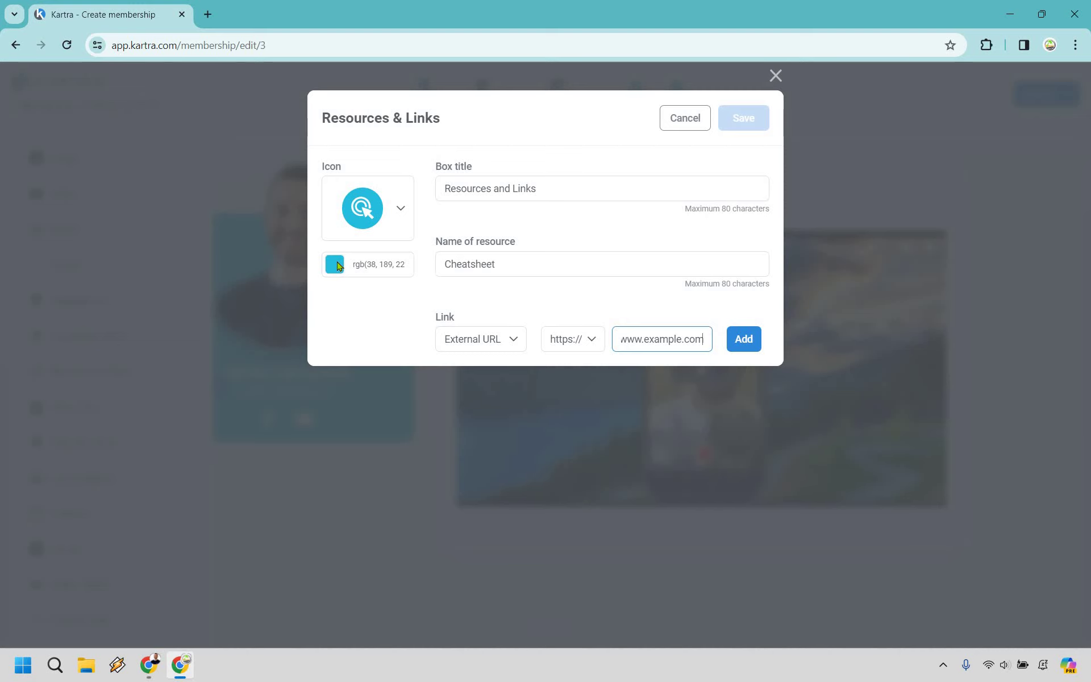
click(750, 341)
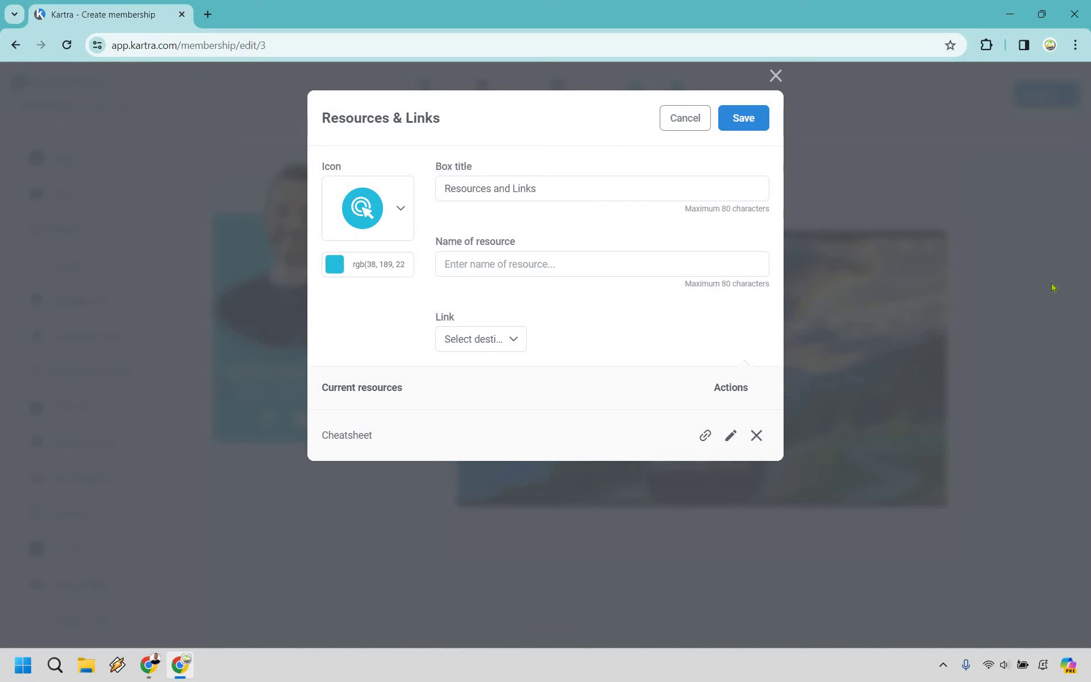
scroll(1069, 280, down, 1)
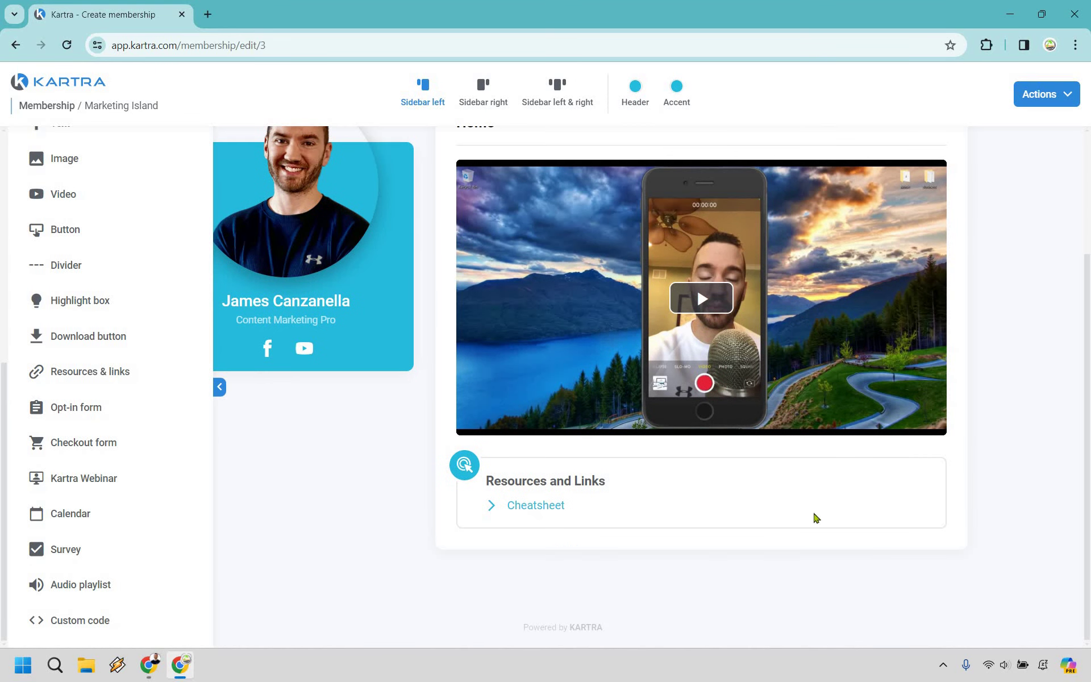
scroll(404, 227, up, 1)
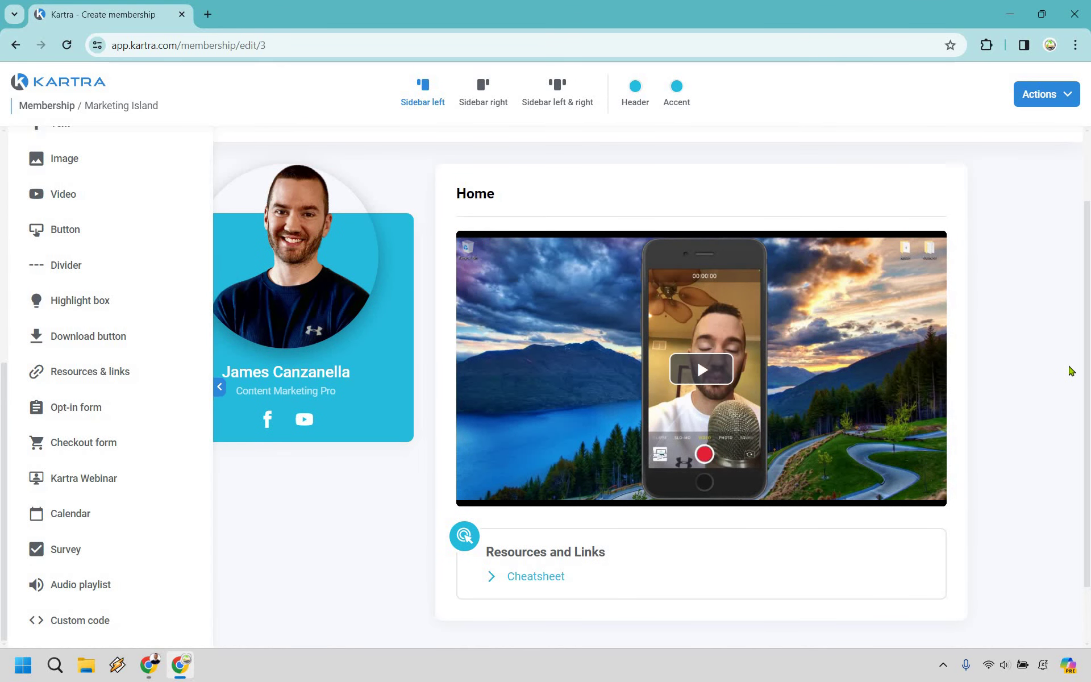
scroll(599, 307, up, 2)
click(220, 392)
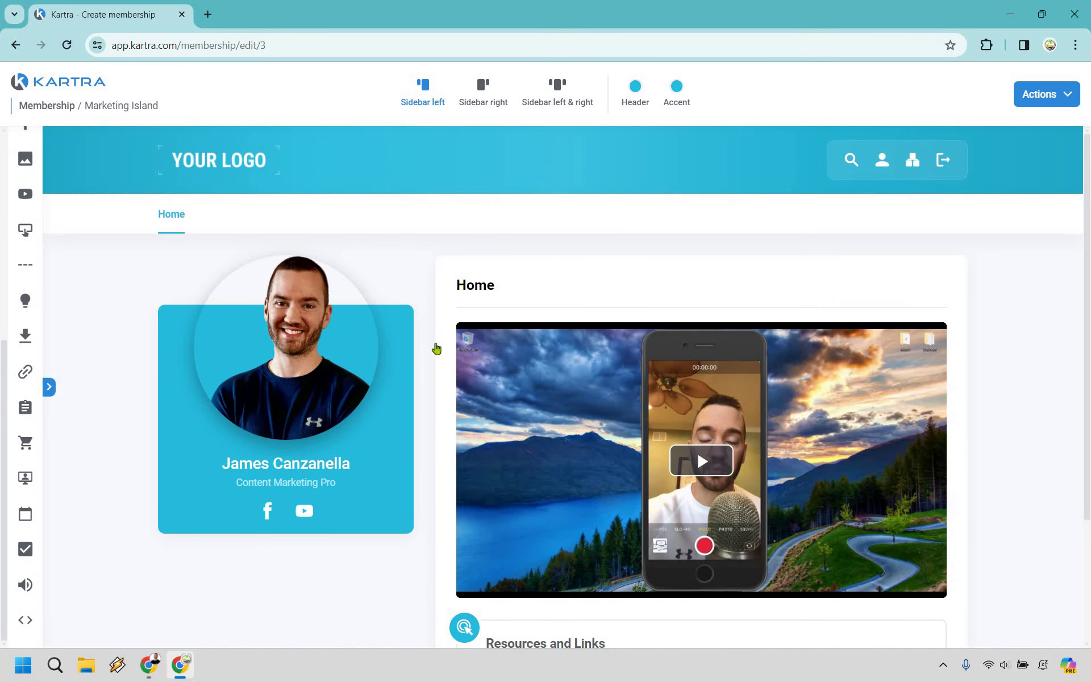
click(49, 386)
scroll(90, 340, down, 2)
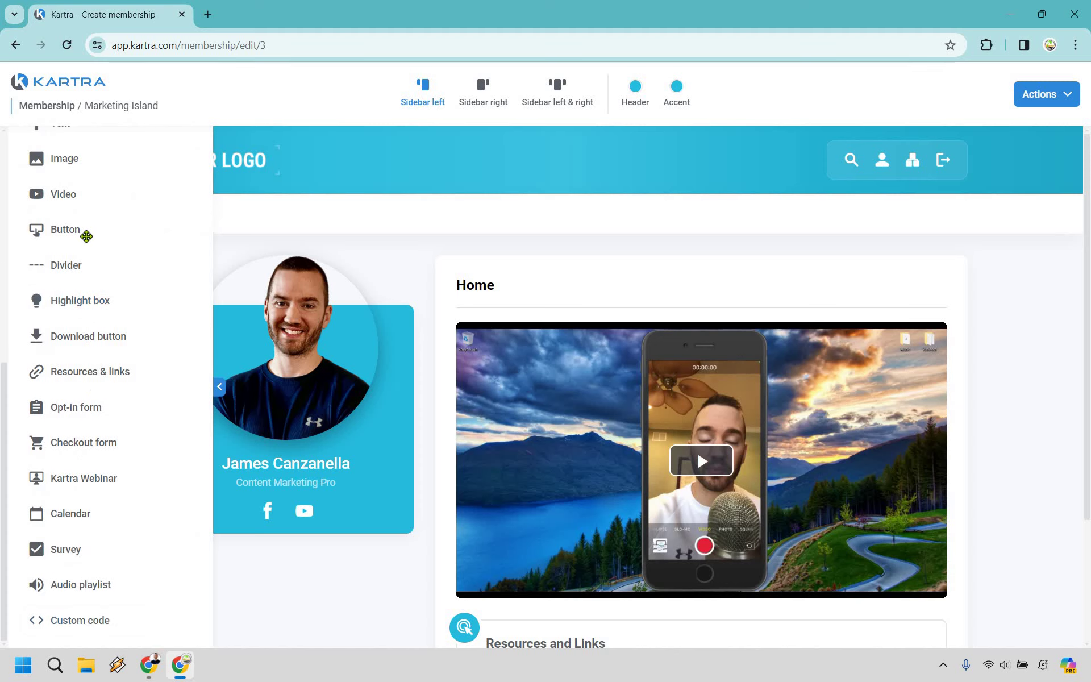
scroll(48, 284, up, 5)
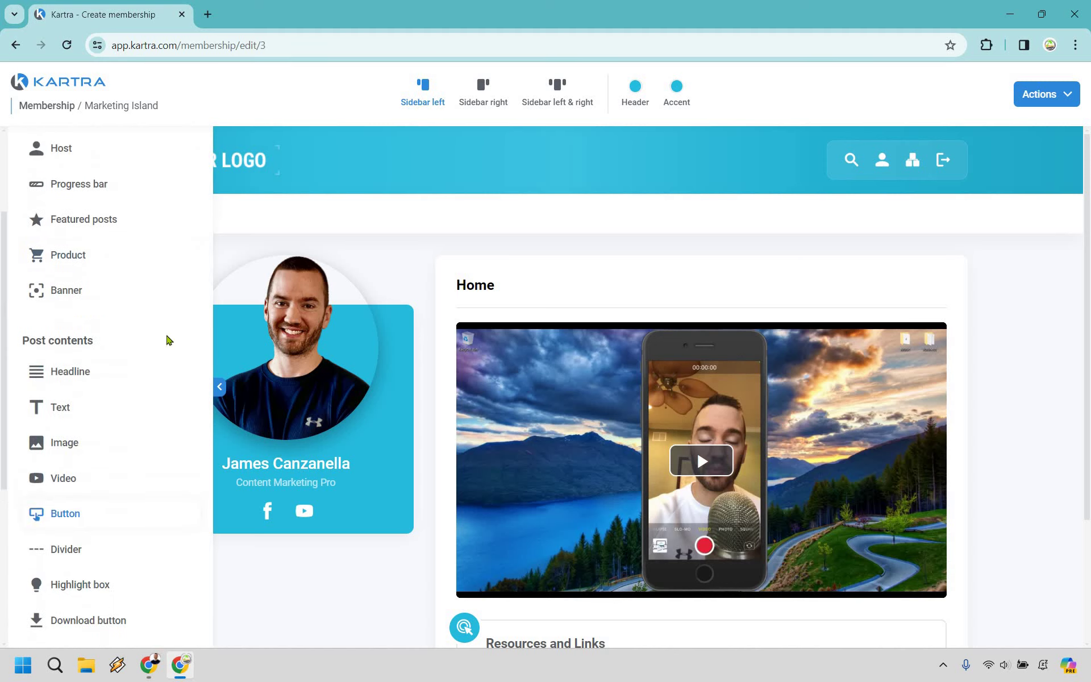
click(220, 386)
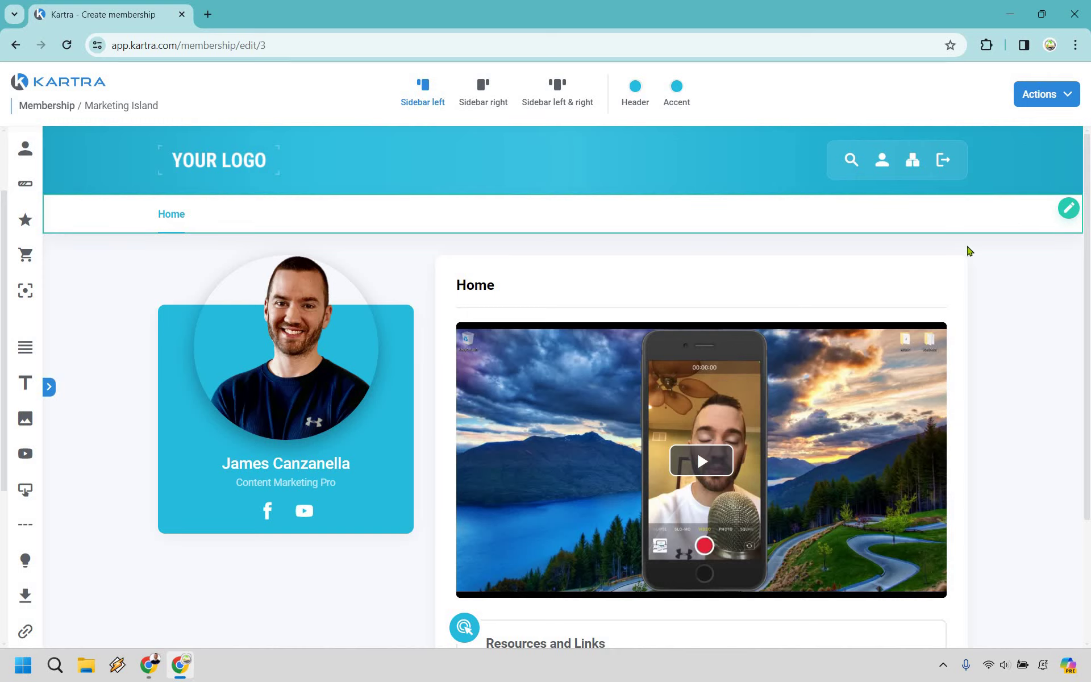
Step: Add a category named "Step 1" to the site's navigation menu below Home
click(1068, 208)
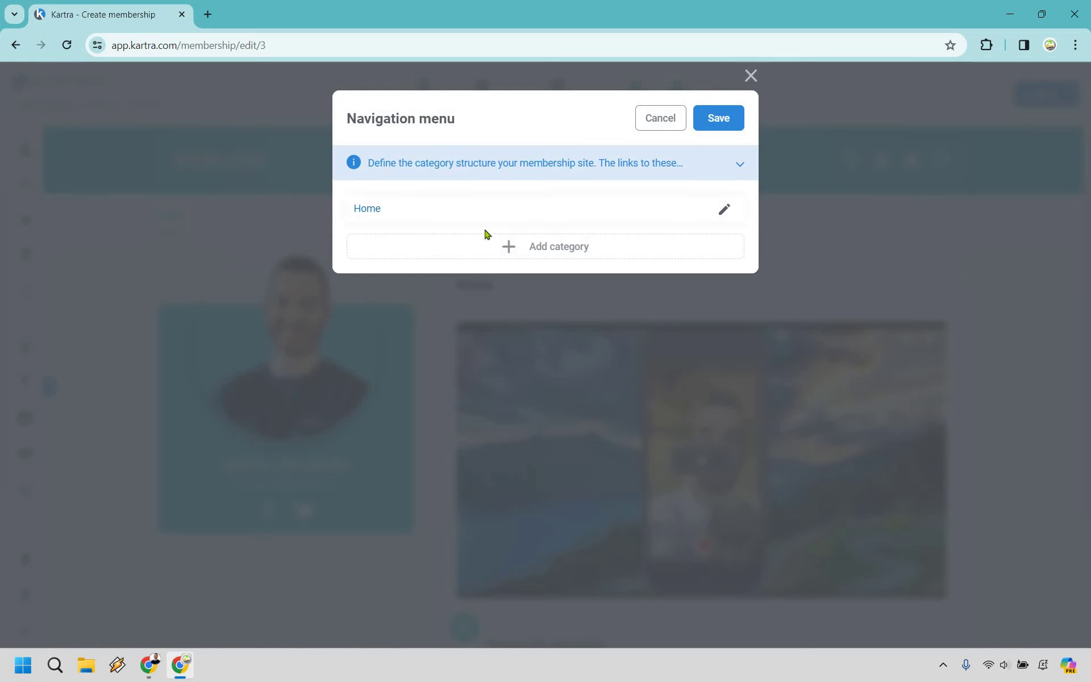
click(663, 239)
click(548, 258)
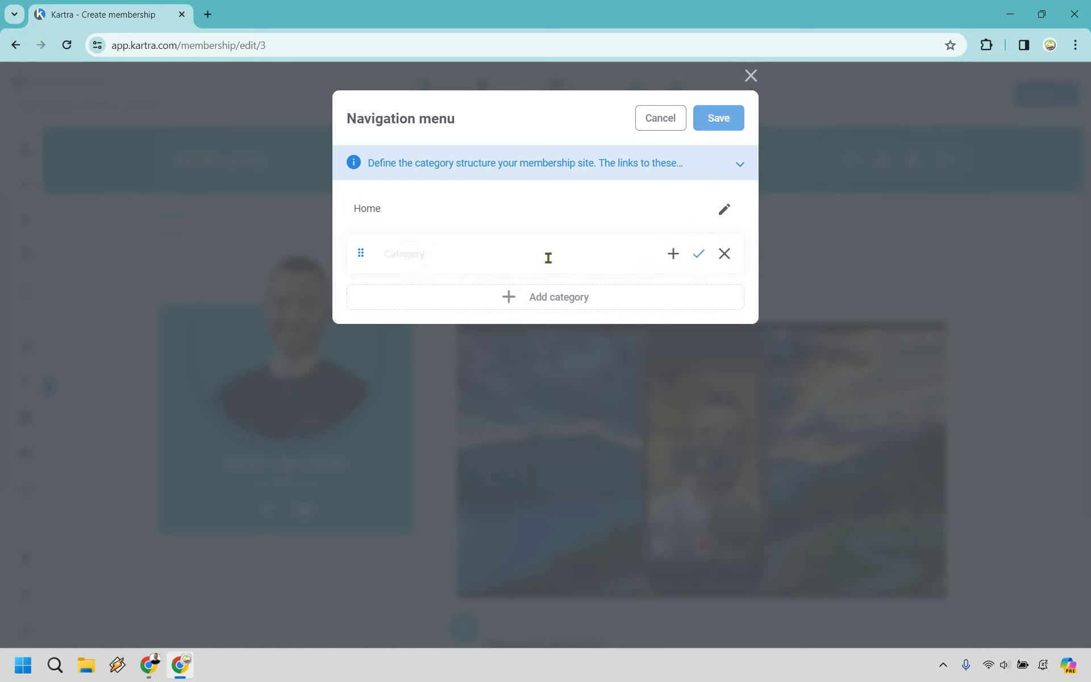
double_click(549, 258)
text(Step 1)
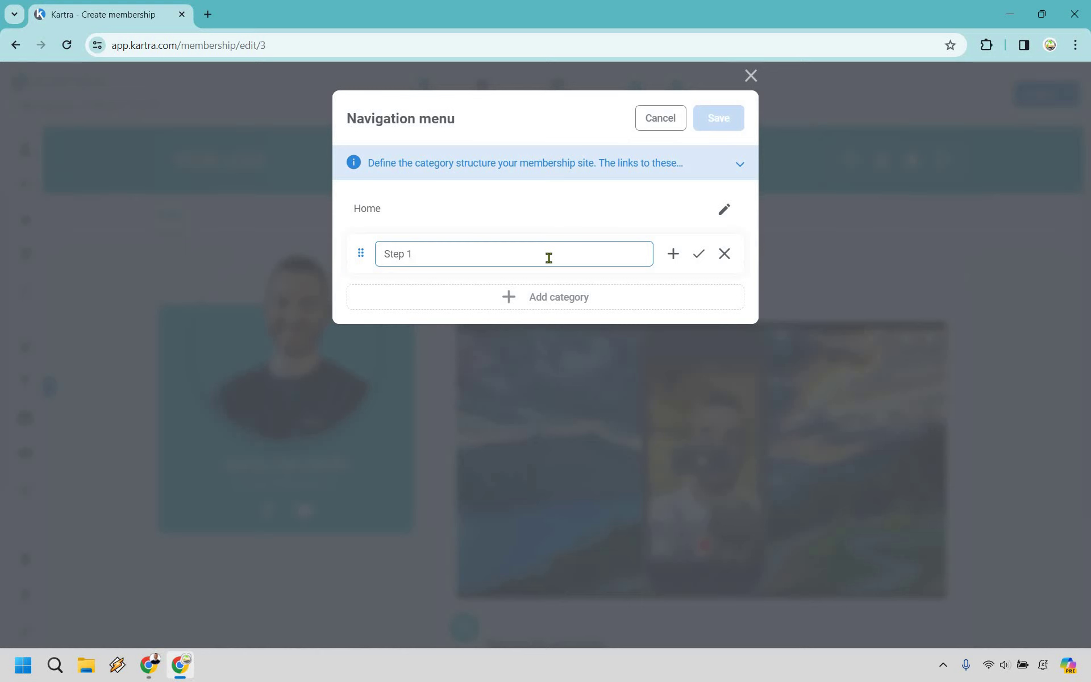
click(698, 253)
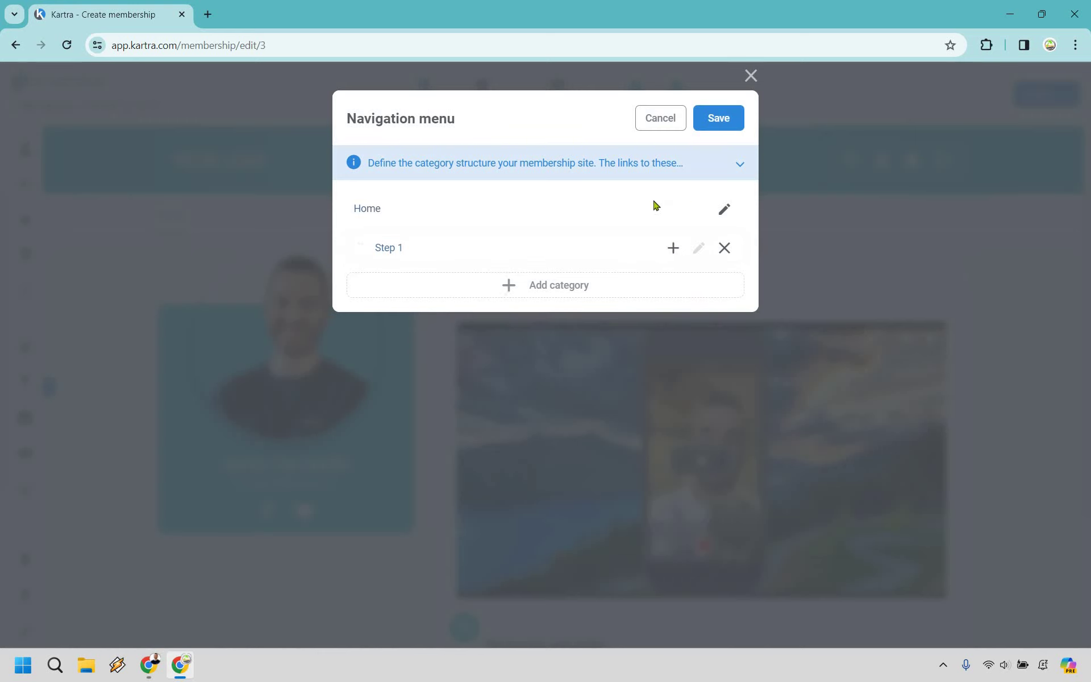
Step: Add the subcategories "Explaining The System", "Niche Selection" and "Channel Creation" under Step 1
click(672, 247)
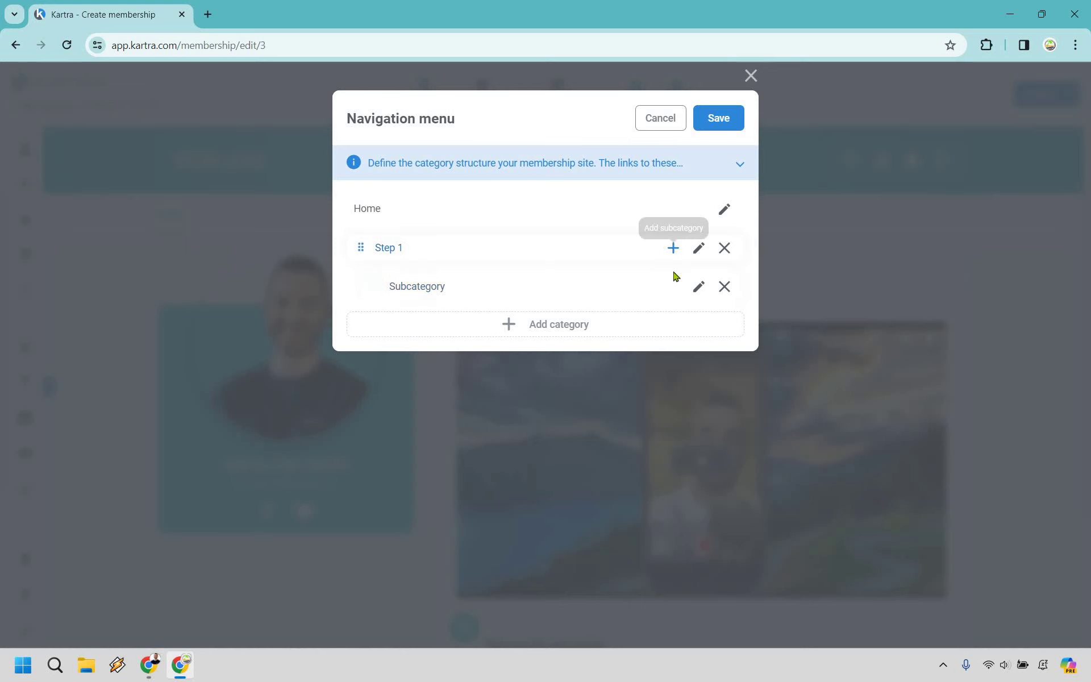
click(671, 249)
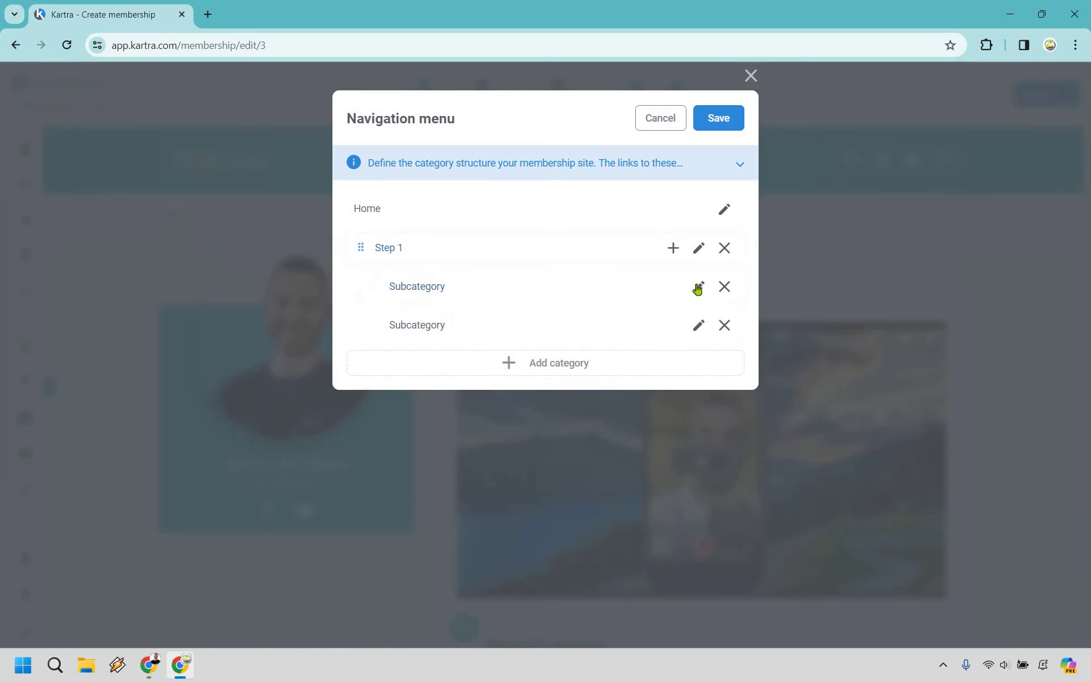
click(605, 290)
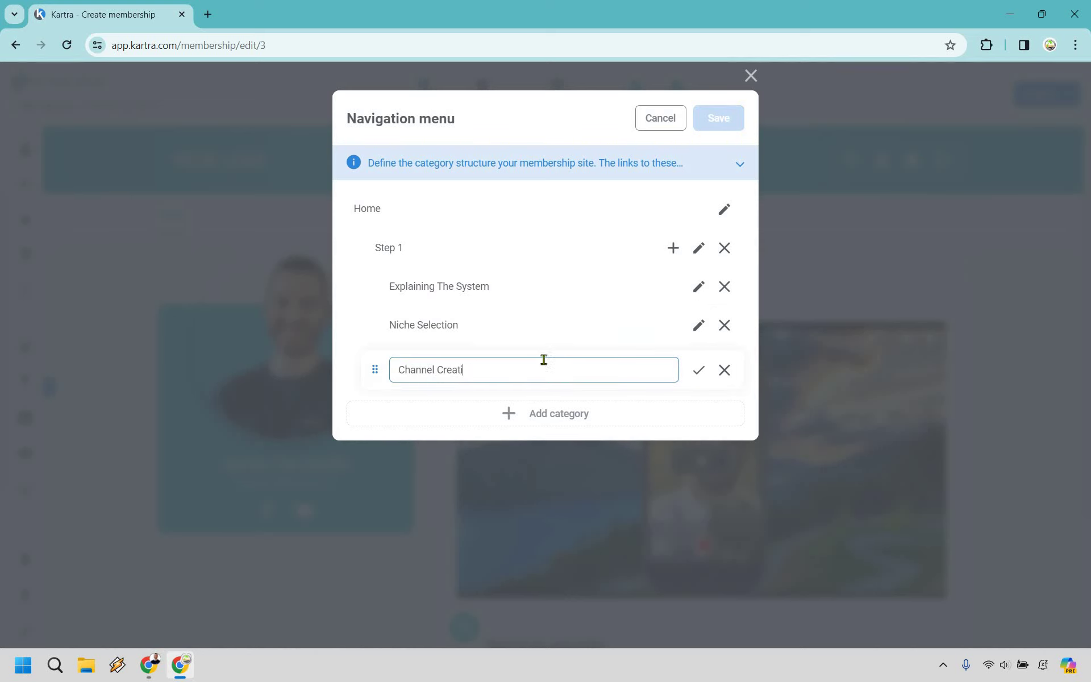
text(on)
click(697, 368)
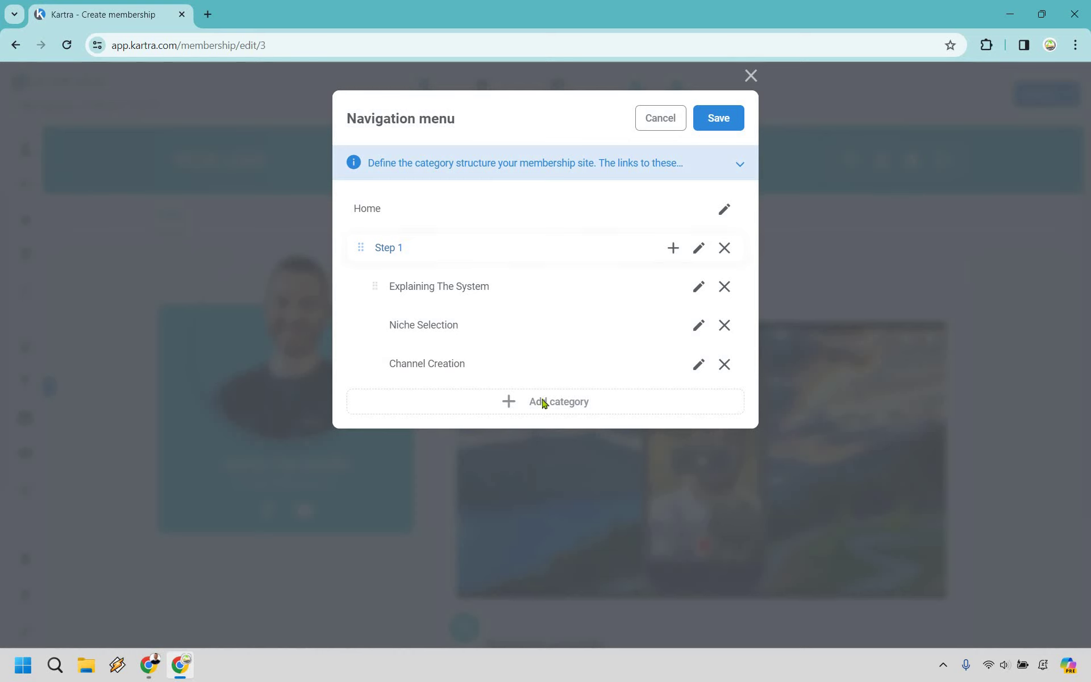
Step: Add a second category named "Step 2" to the navigation menu
click(648, 402)
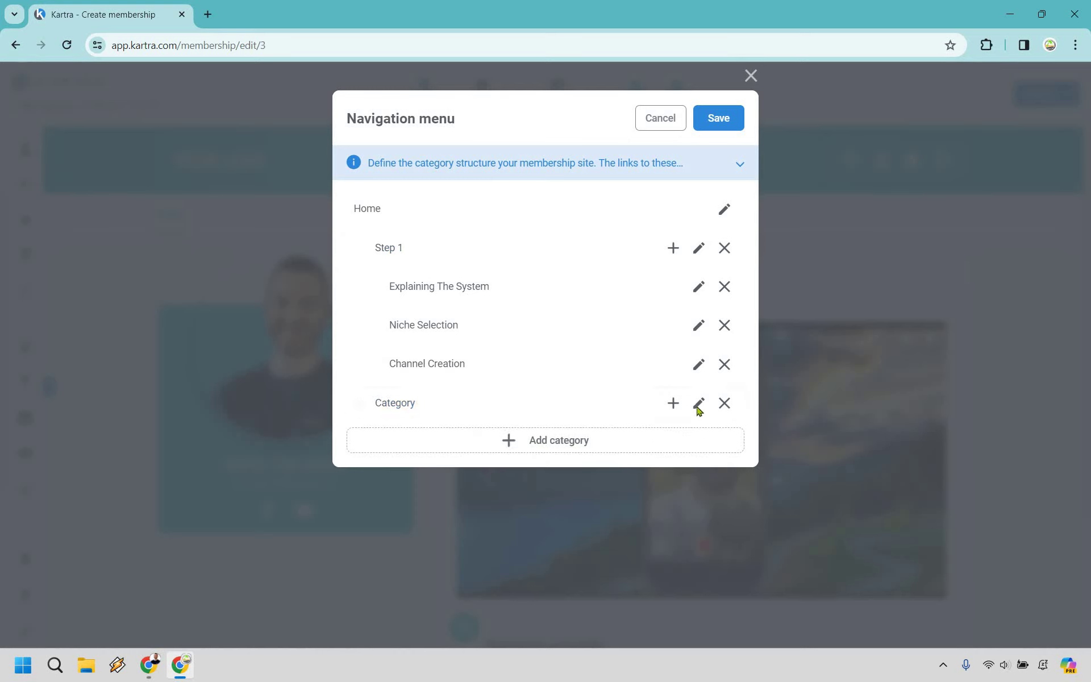
click(579, 411)
double_click(578, 412)
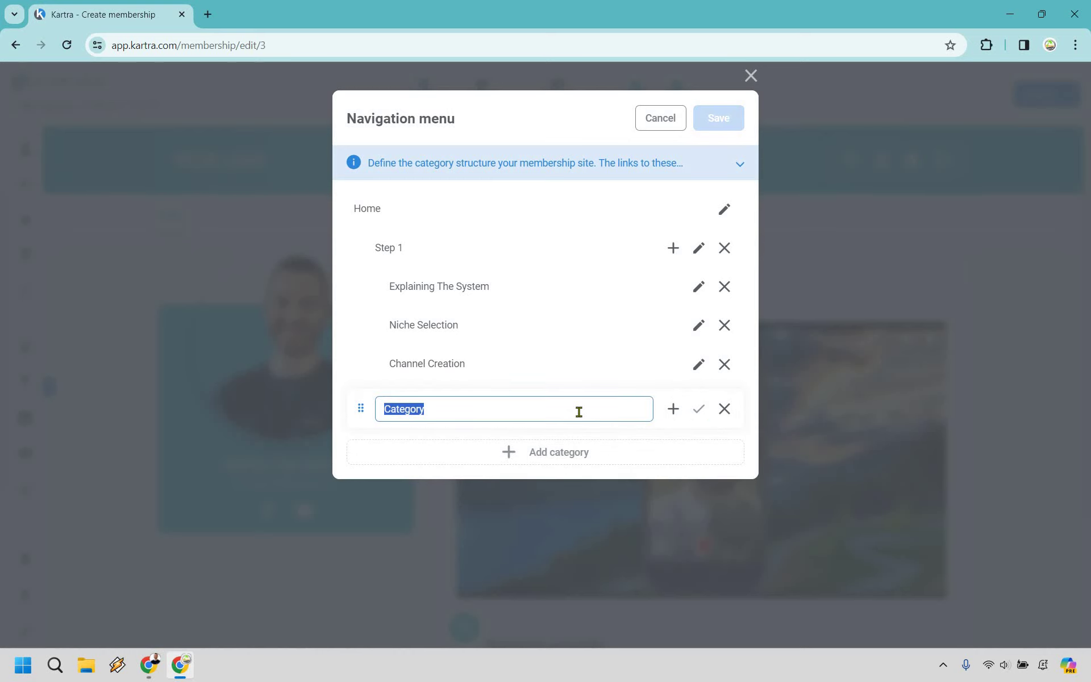
text(Step 2)
click(699, 409)
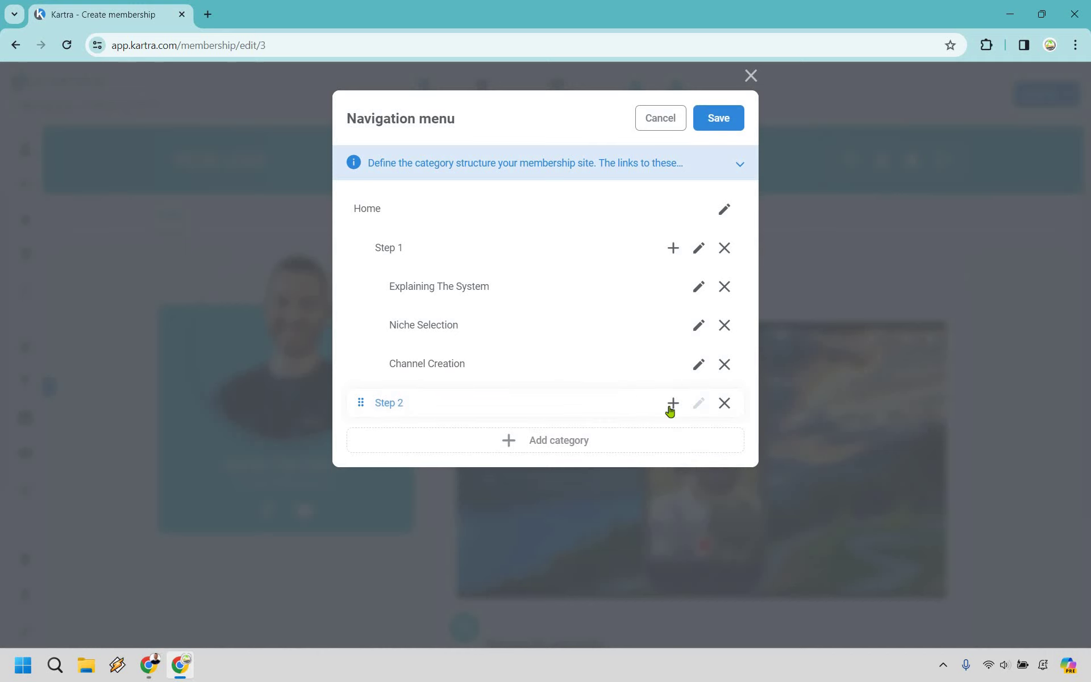
Step: Add the subcategories "Keyword Research", "Video Creation", "Video Editing" and "Video Optimization" under Step 2 and save the navigation menu
click(673, 402)
click(698, 440)
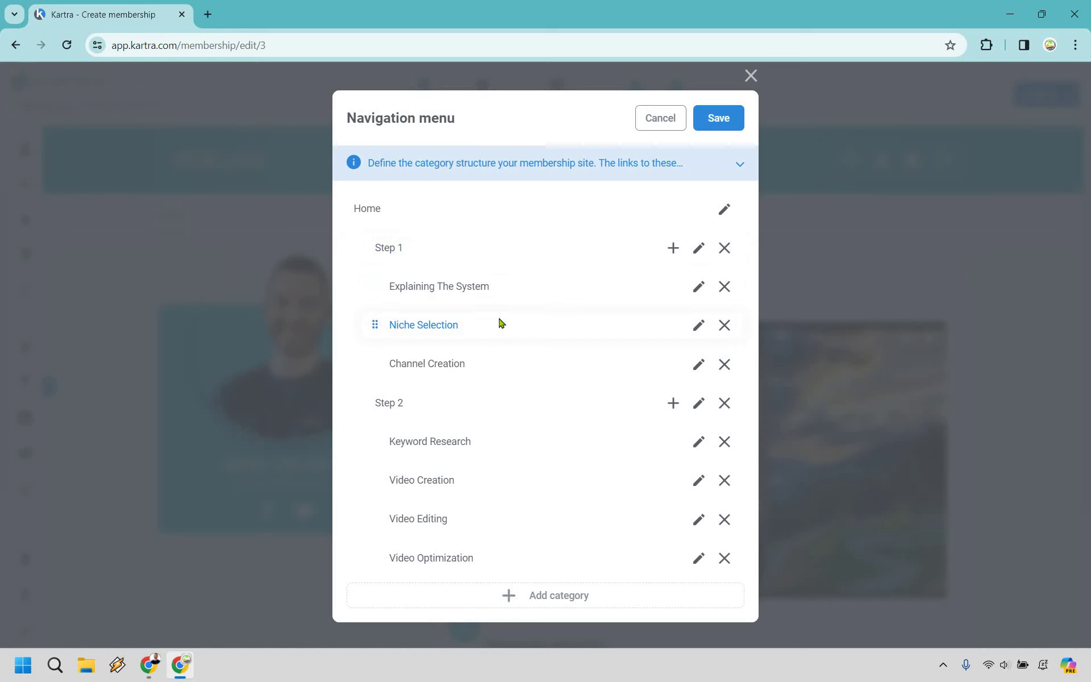
click(718, 116)
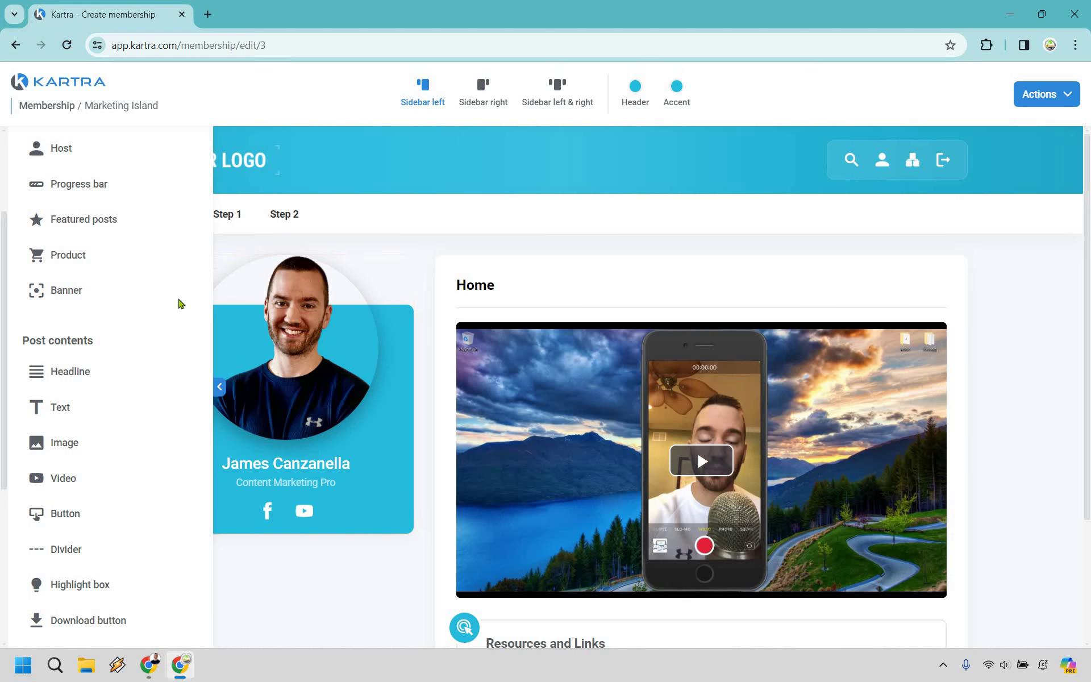
Step: Open the Explaining The System subcategory of Step 1 and add a new post to it
mouse_move(227, 217)
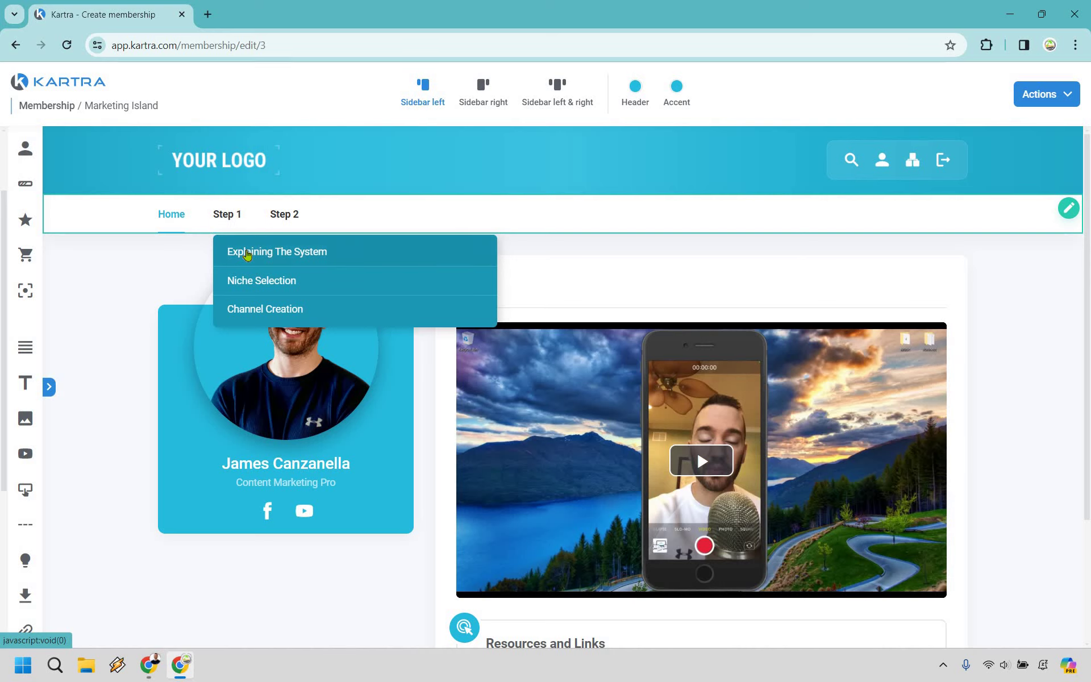
click(246, 254)
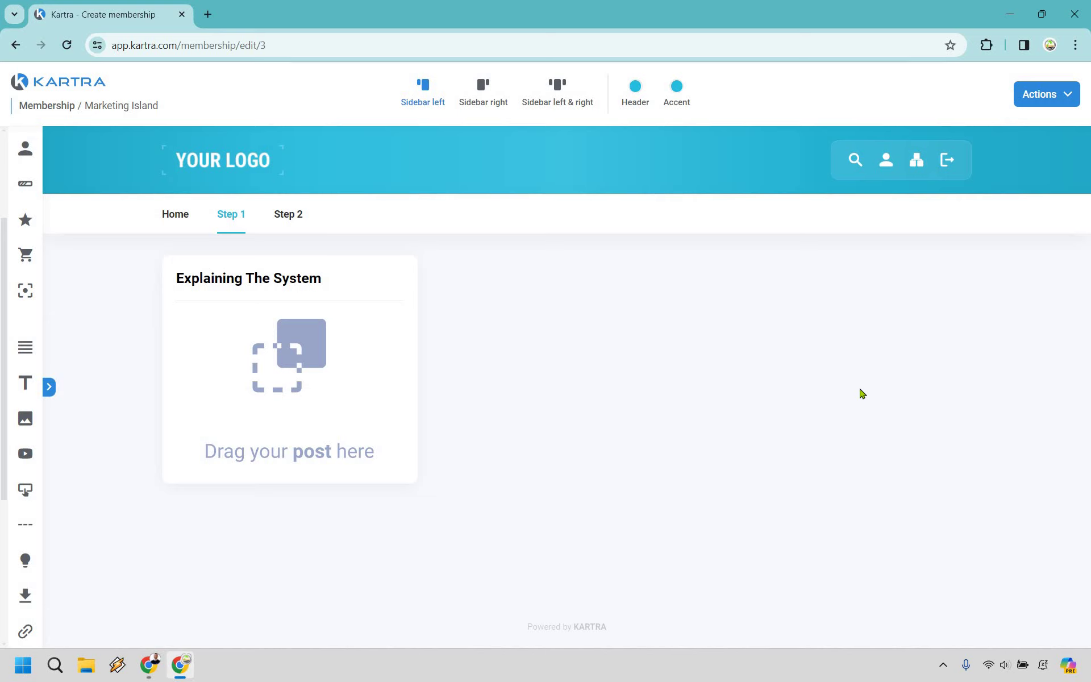
click(52, 386)
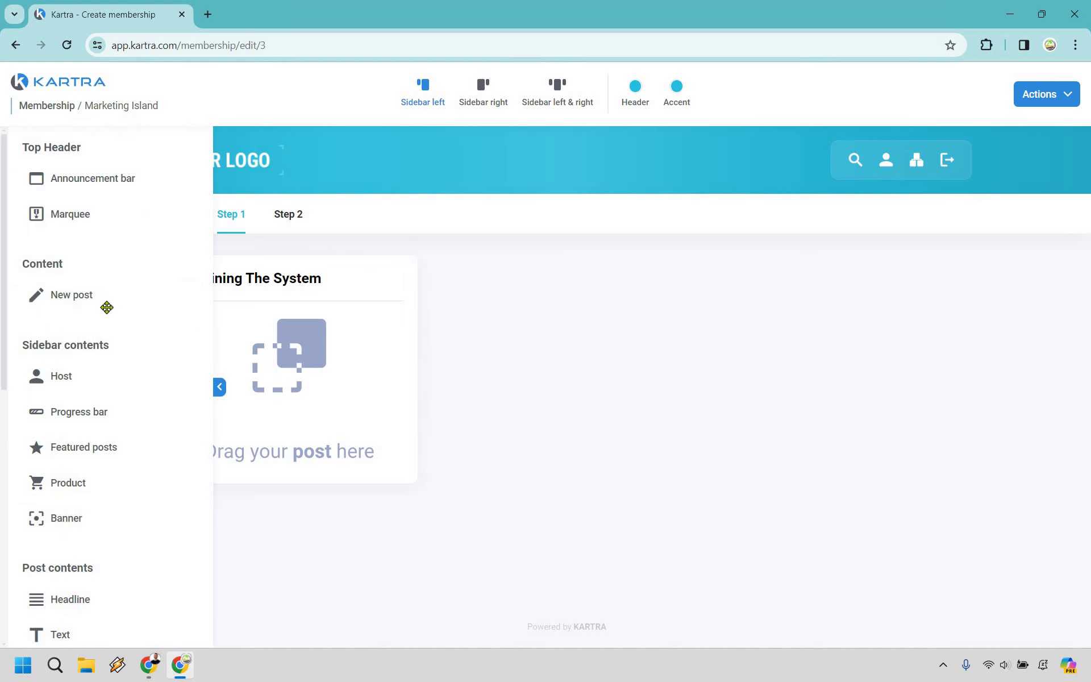
drag(71, 297, 295, 321)
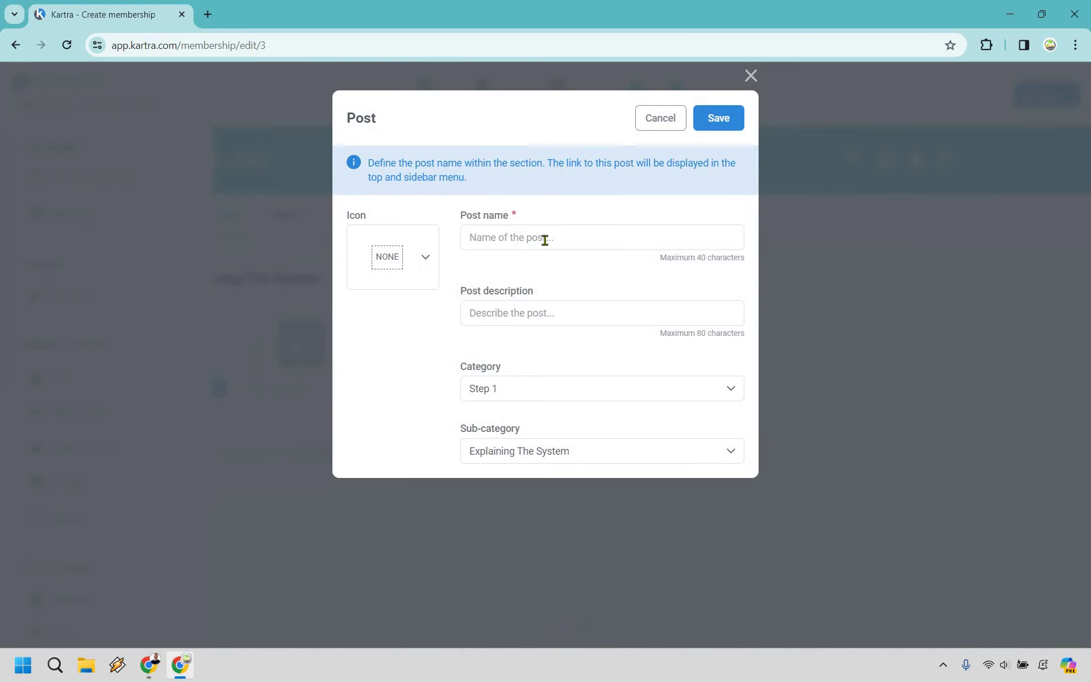
Step: Name the post "Explaining The System", describe it as "Here Is What You Can Expect", and save it
click(546, 240)
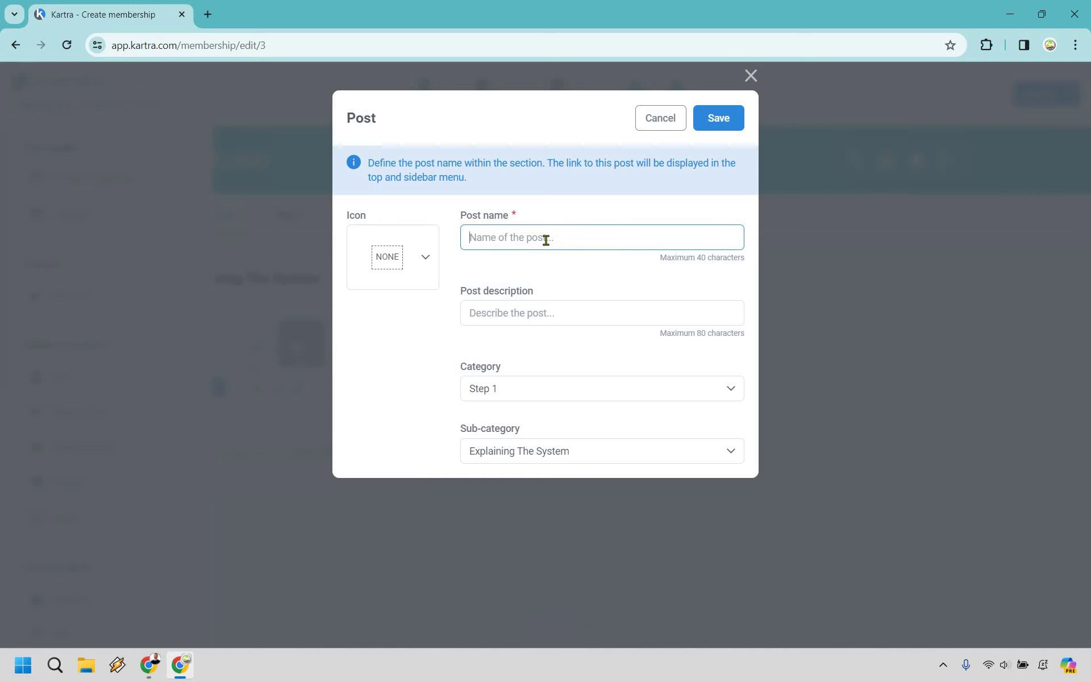
text(Explaining The System)
click(551, 316)
text(Here Is What You Can Expect)
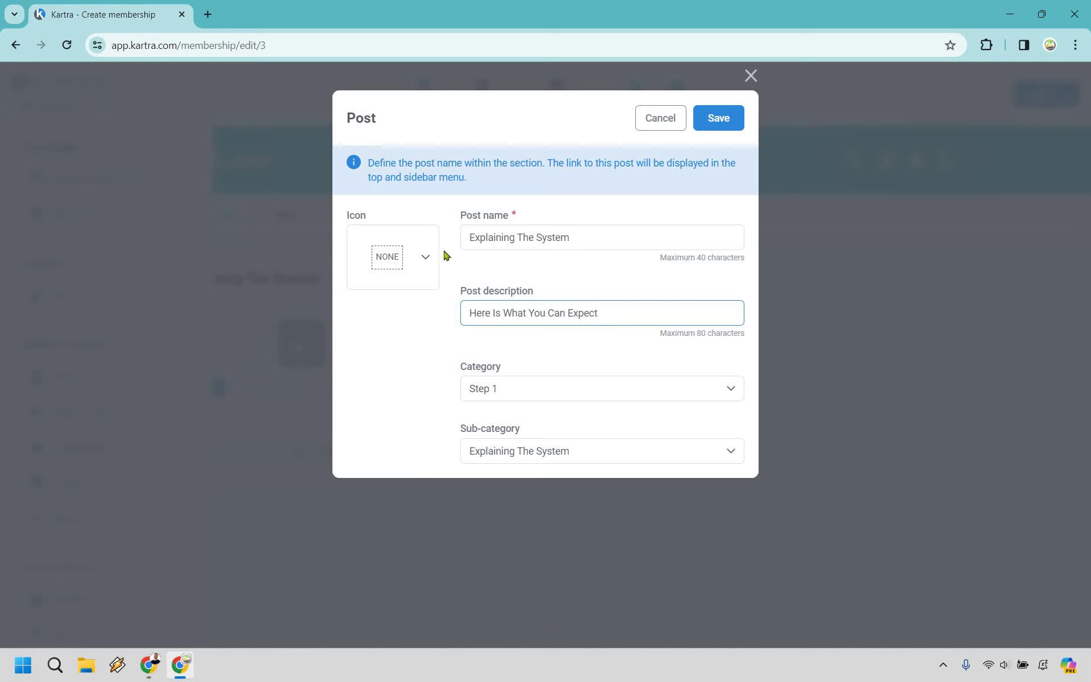
click(719, 118)
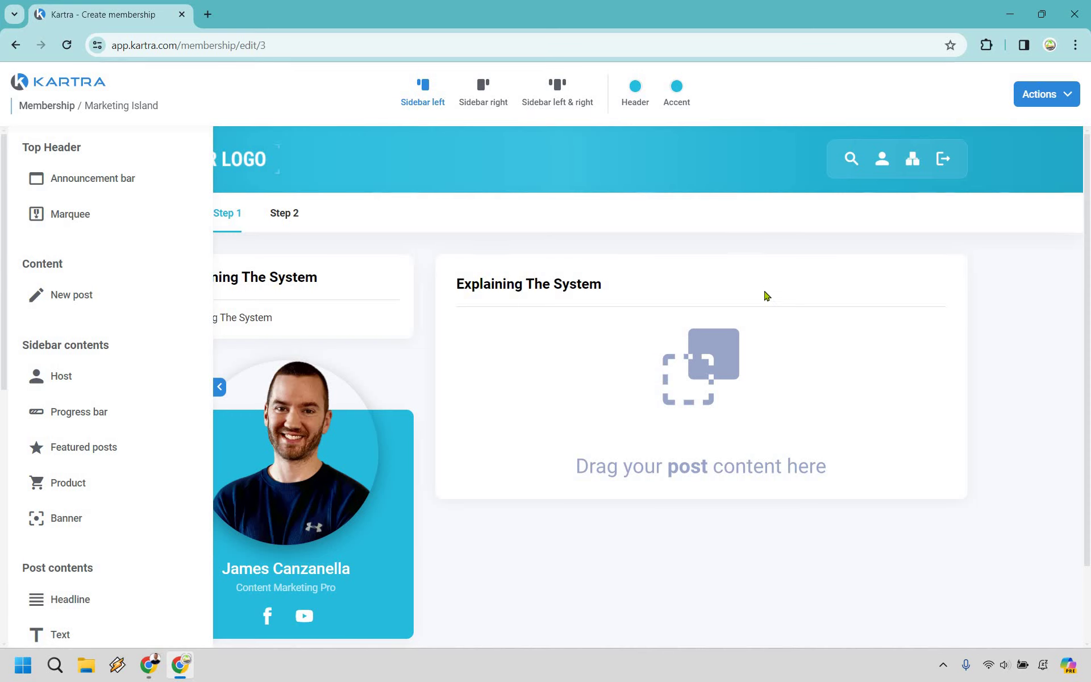
Step: Add a Video block to the Explaining The System post using the Kartra video Affilio Blueprint Explained.mp4
scroll(762, 297, down, 2)
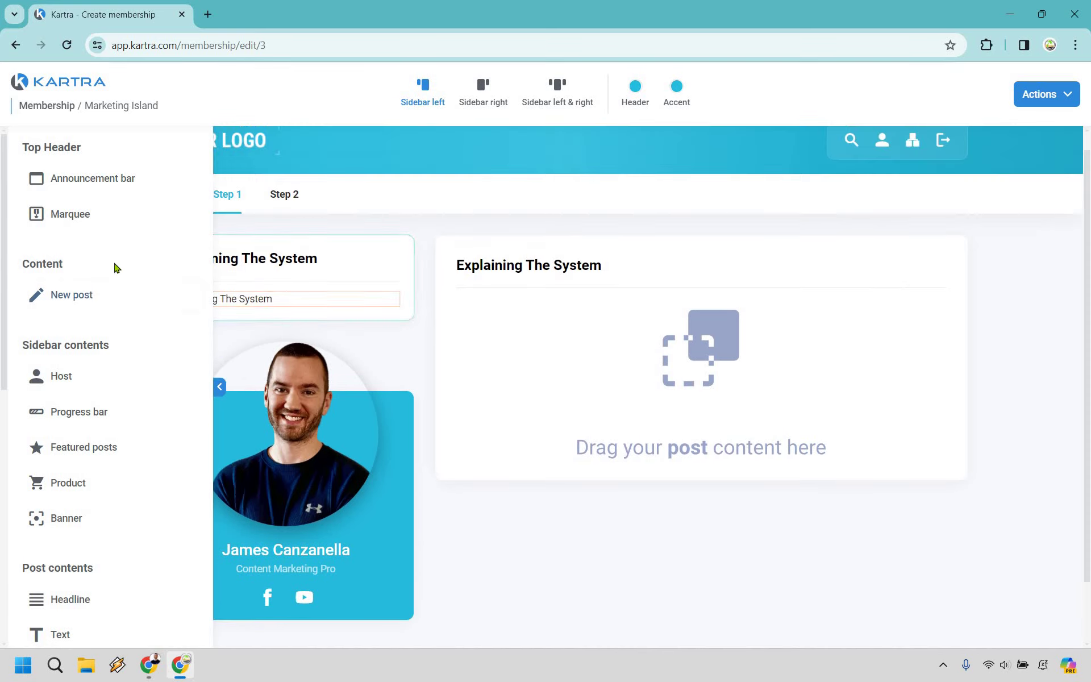
scroll(112, 274, down, 2)
scroll(80, 416, down, 3)
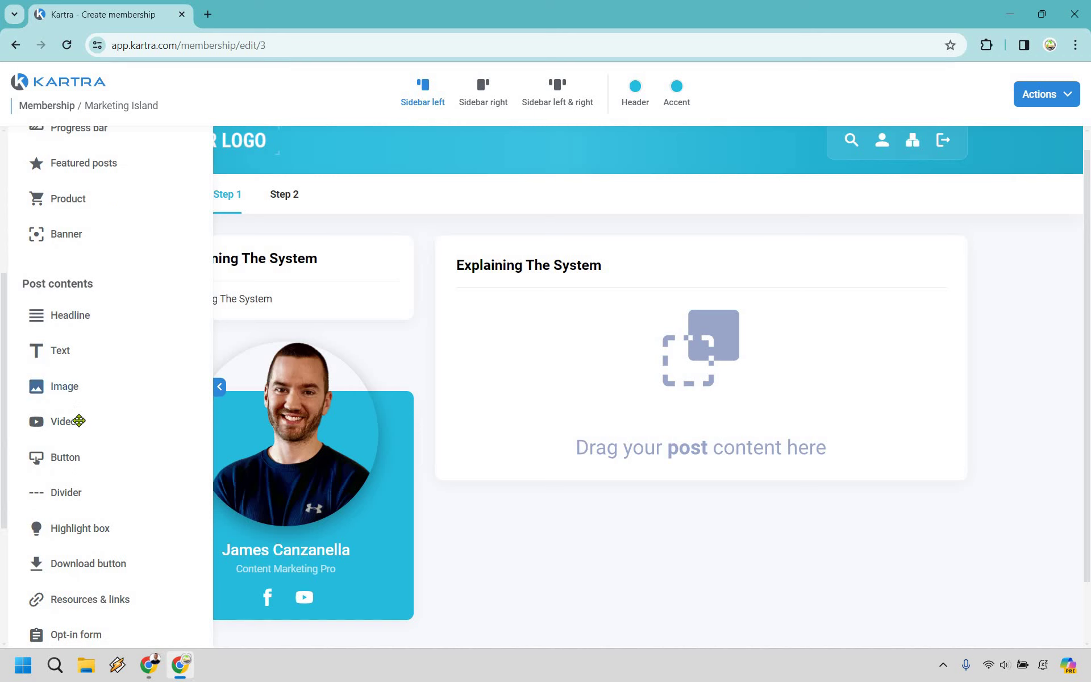
drag(75, 422, 699, 314)
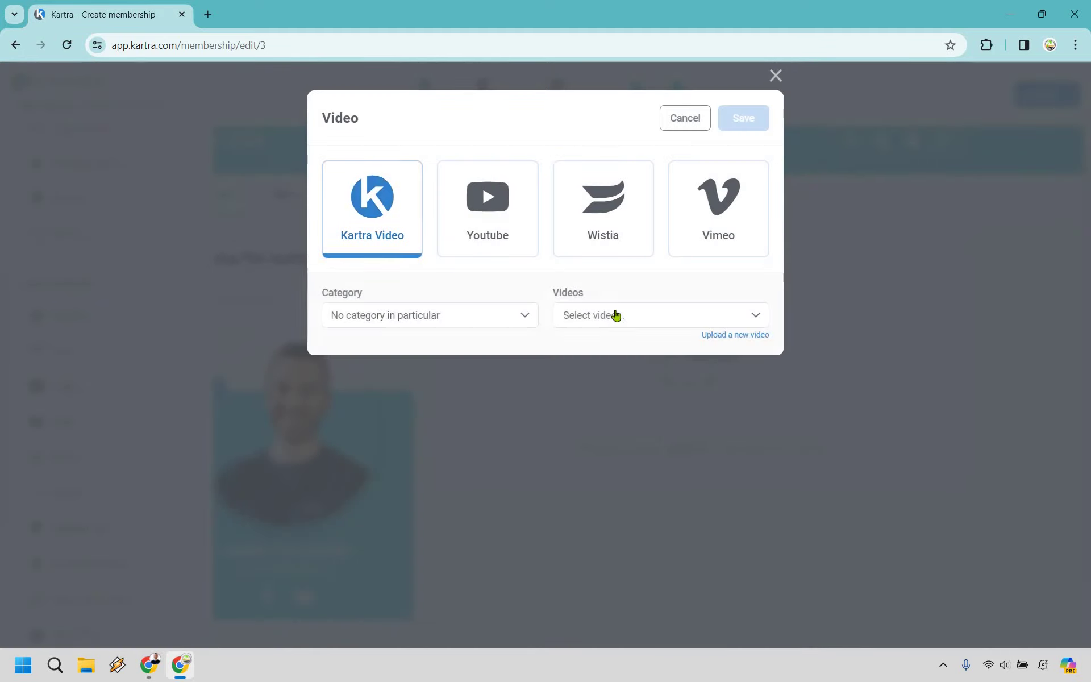
click(616, 315)
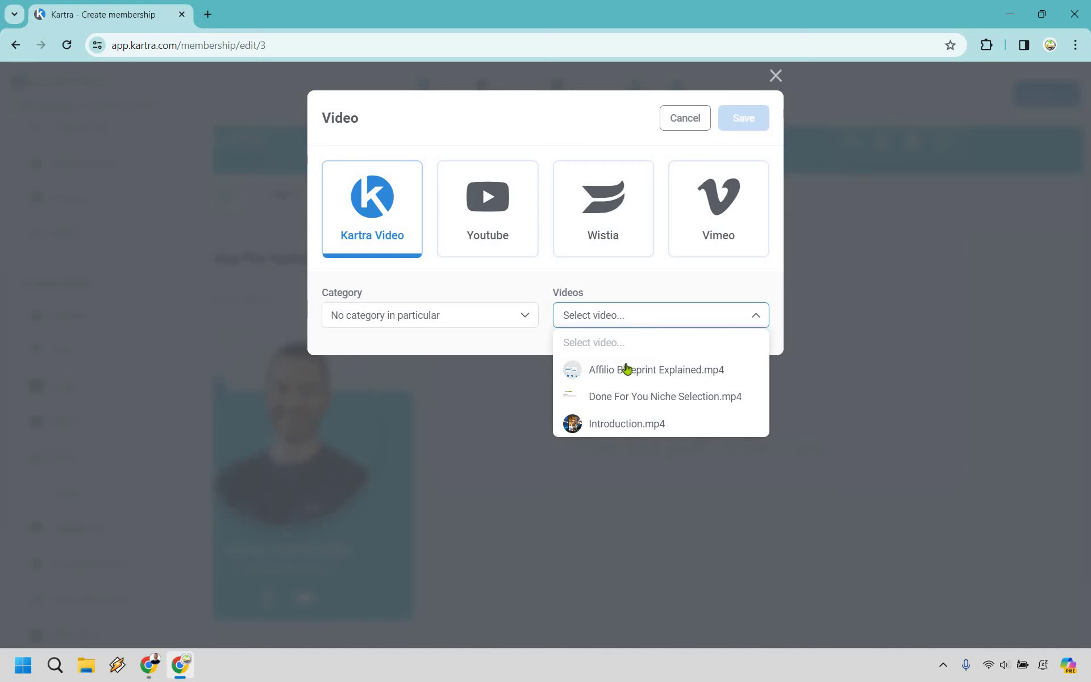
click(648, 372)
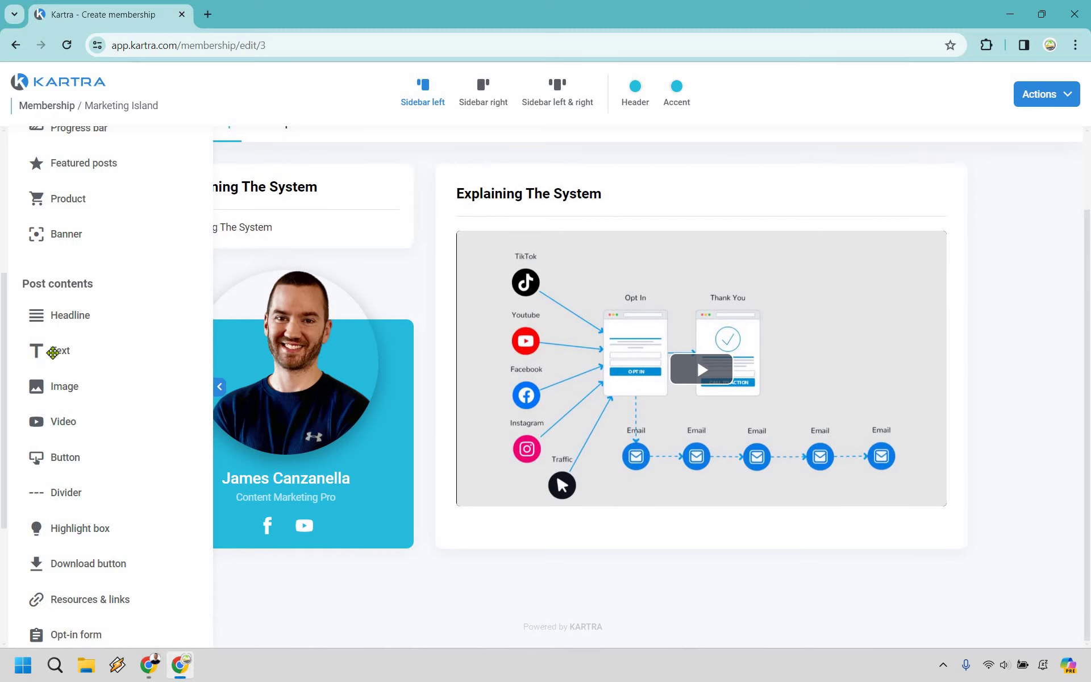
Step: Add a Text block below the video and delete the final "ut." from its placeholder paragraph
drag(53, 352, 768, 579)
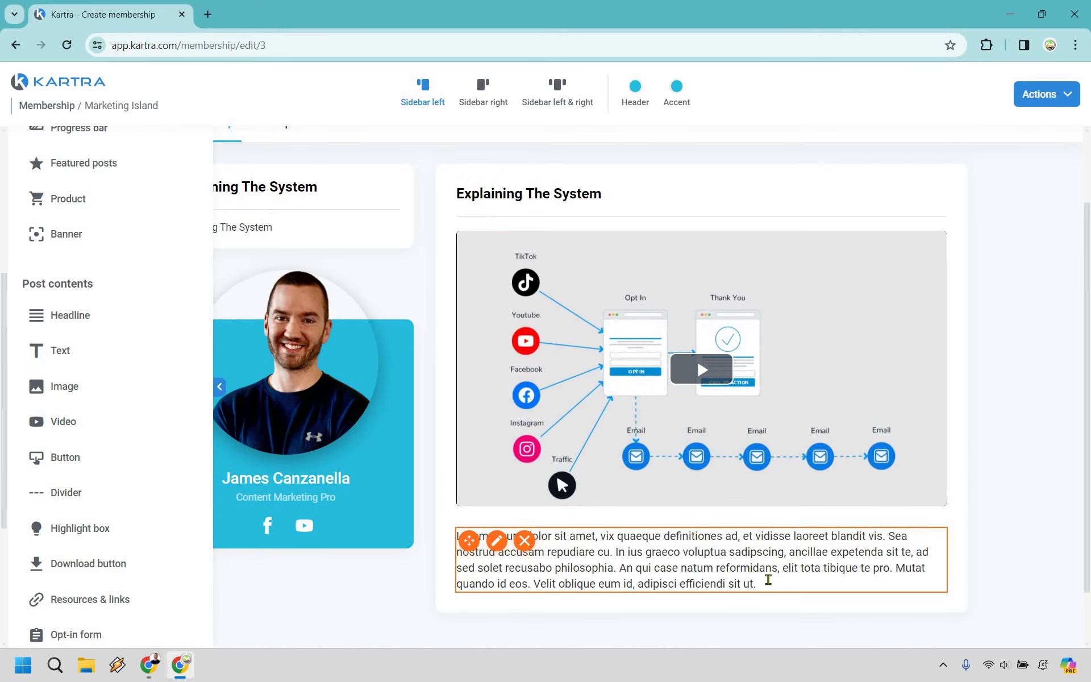
click(768, 579)
key(ctrl+a)
key(Up)
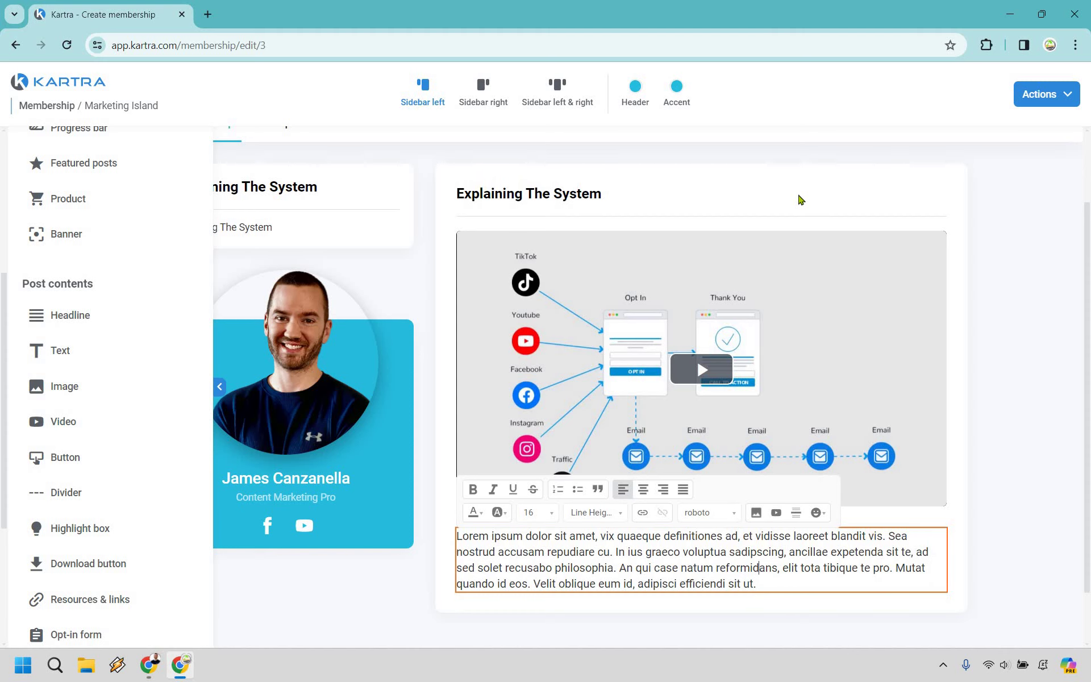
key(BackSpace)
key(BackSpace)
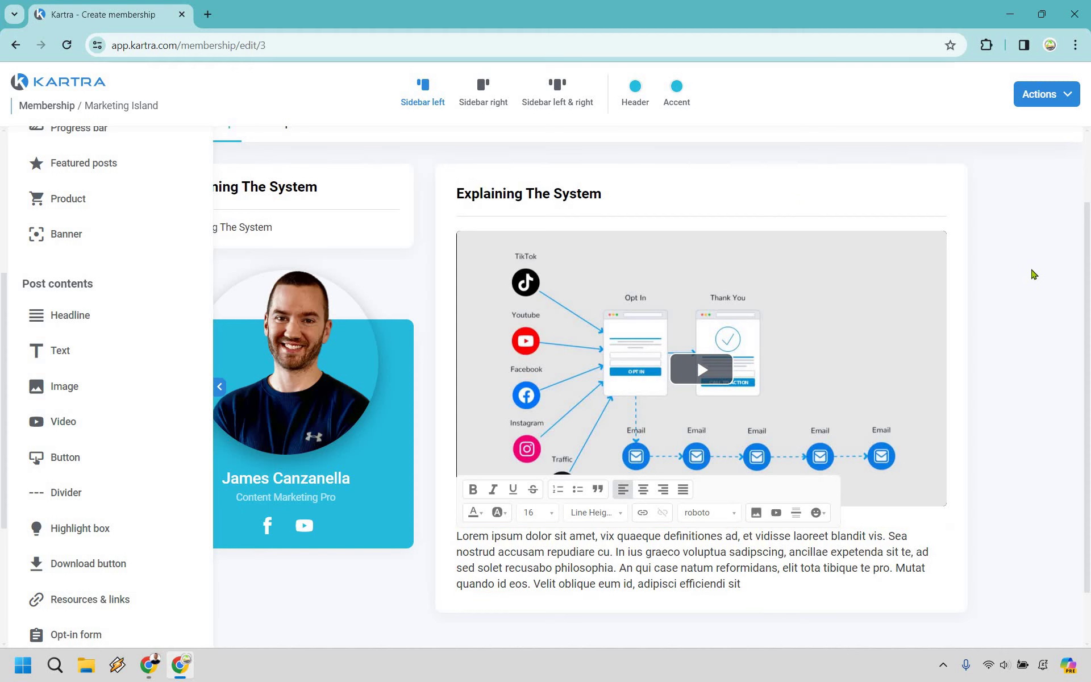
click(146, 316)
Step: Add a Divider below the text and a Download button block beneath the divider
scroll(77, 352, down, 2)
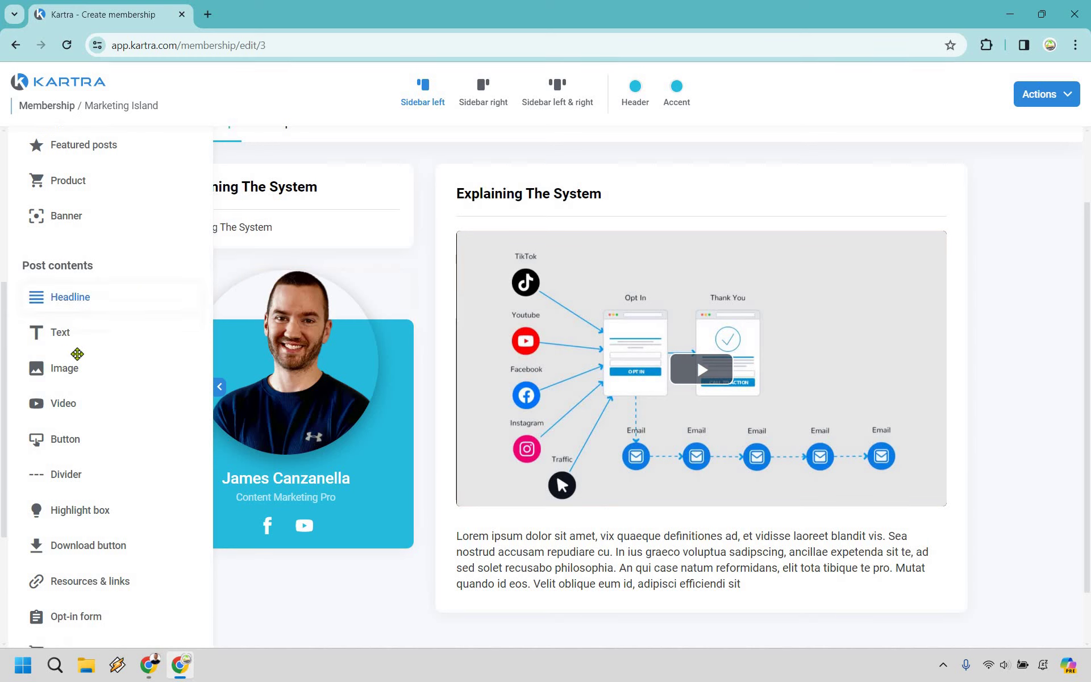
drag(741, 552, 1043, 461)
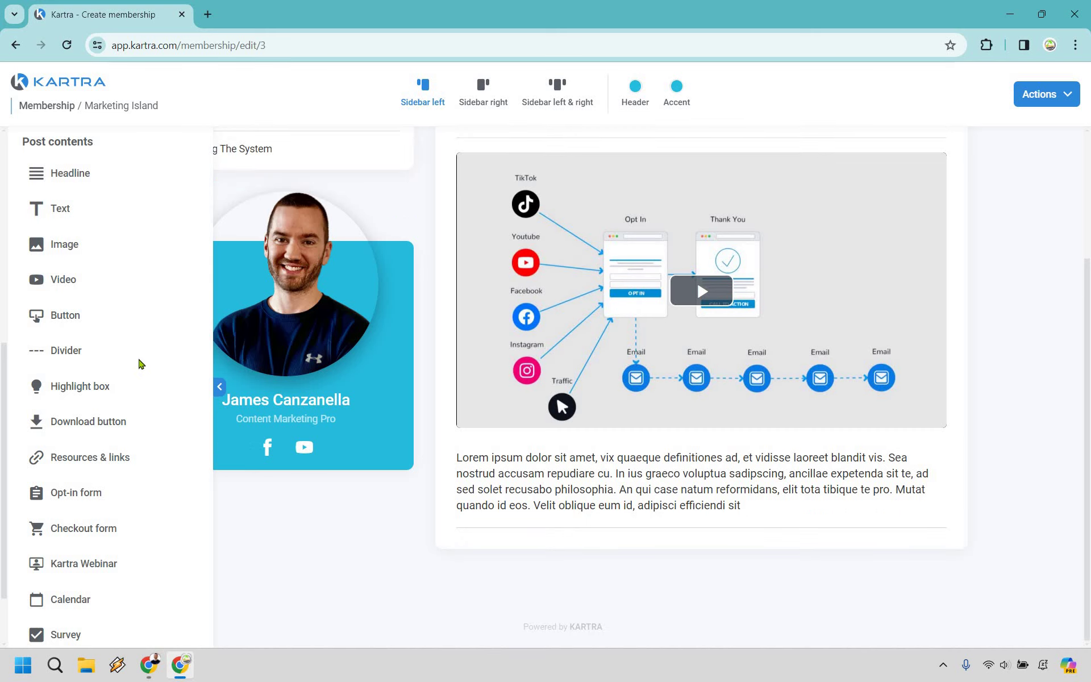
scroll(128, 376, down, 2)
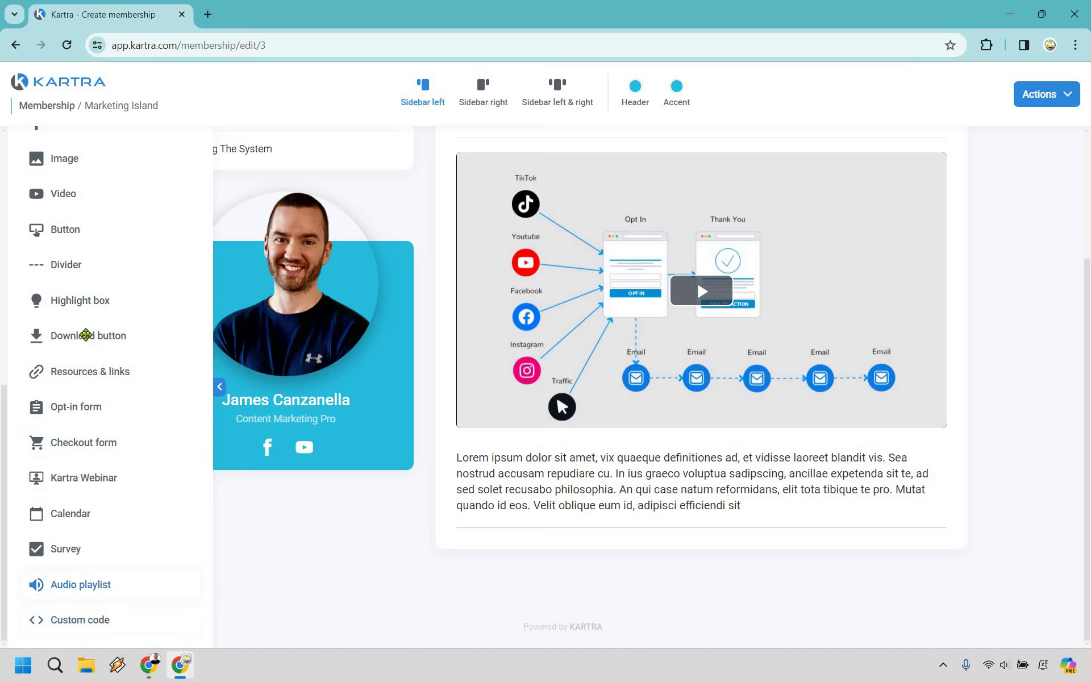
drag(85, 335, 877, 513)
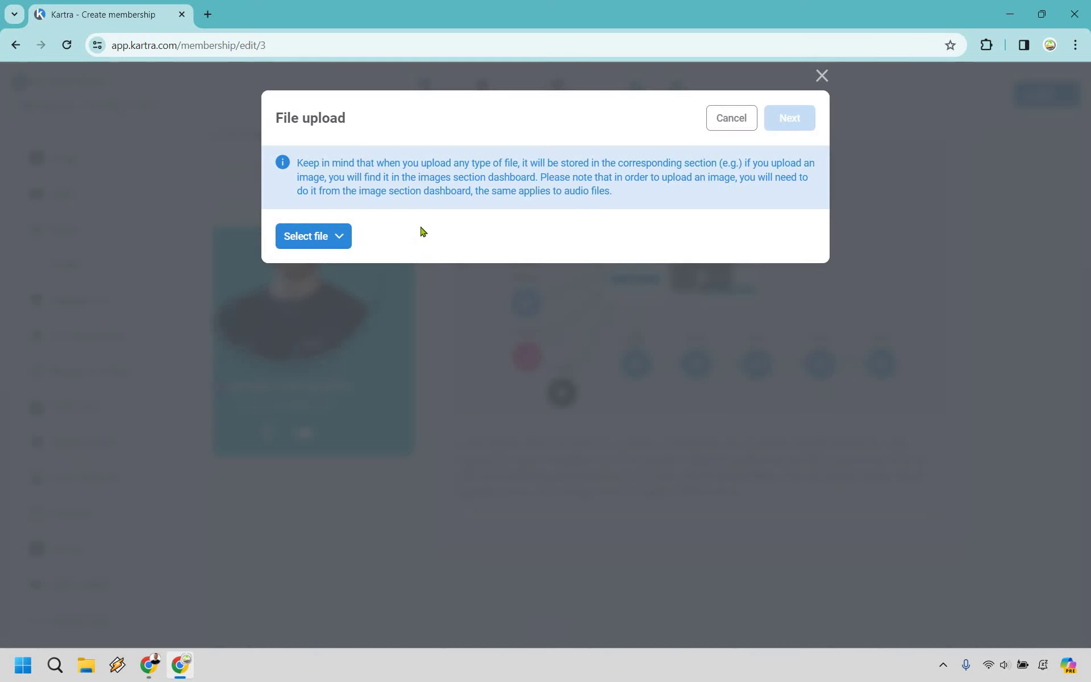
Step: Choose the jc image from the image library as the download button's file and proceed with it
click(322, 238)
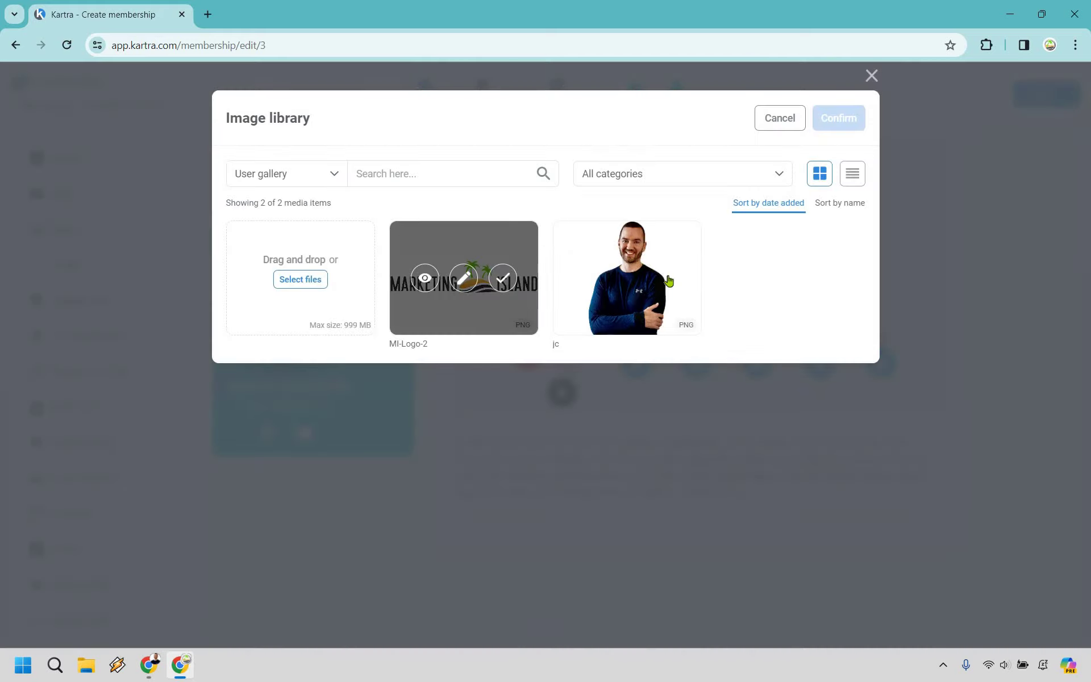
click(839, 119)
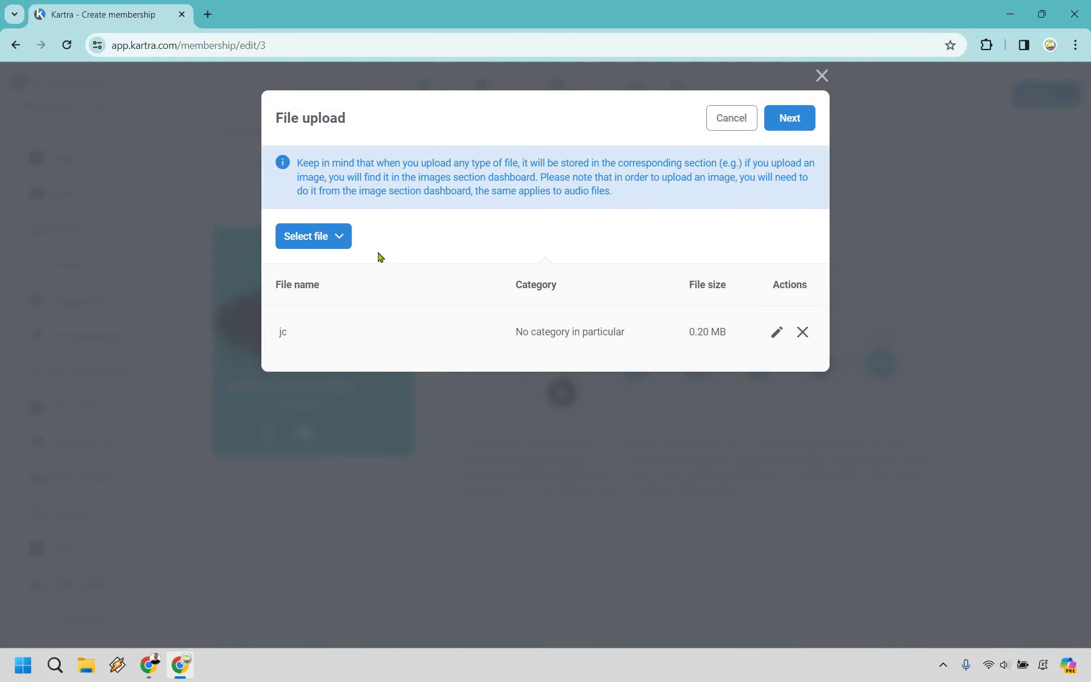
click(793, 124)
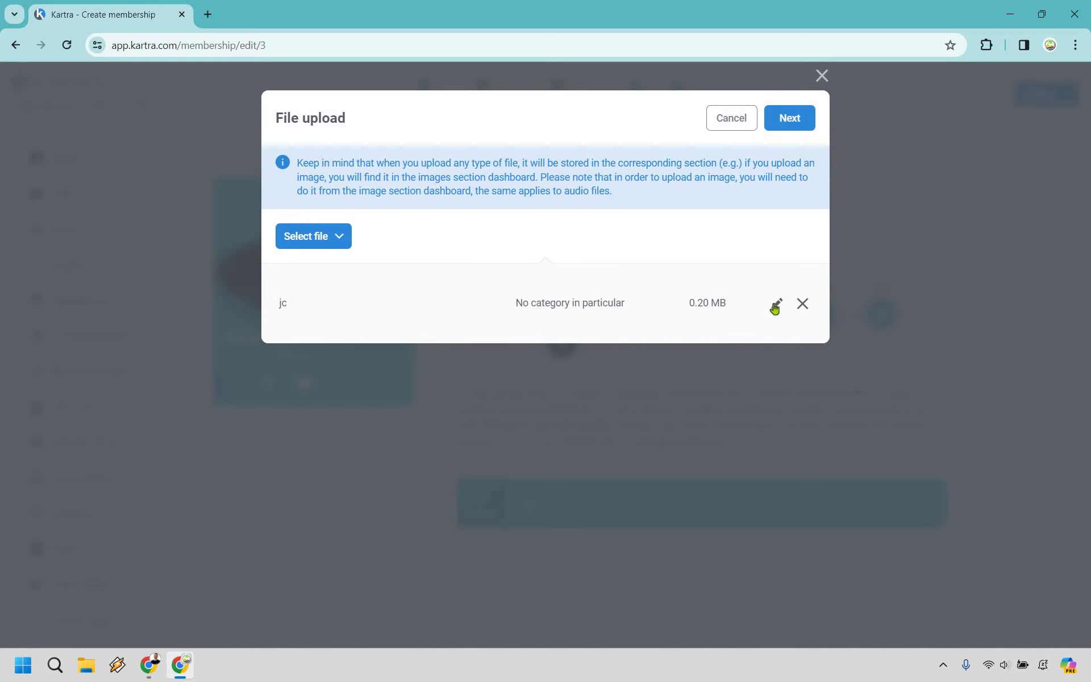
Step: Rename the download button's jc file to "Download Your Free Cheatsheet" and proceed to place it in the post
click(776, 306)
double_click(451, 305)
text(Download Your Free Cheatsheet)
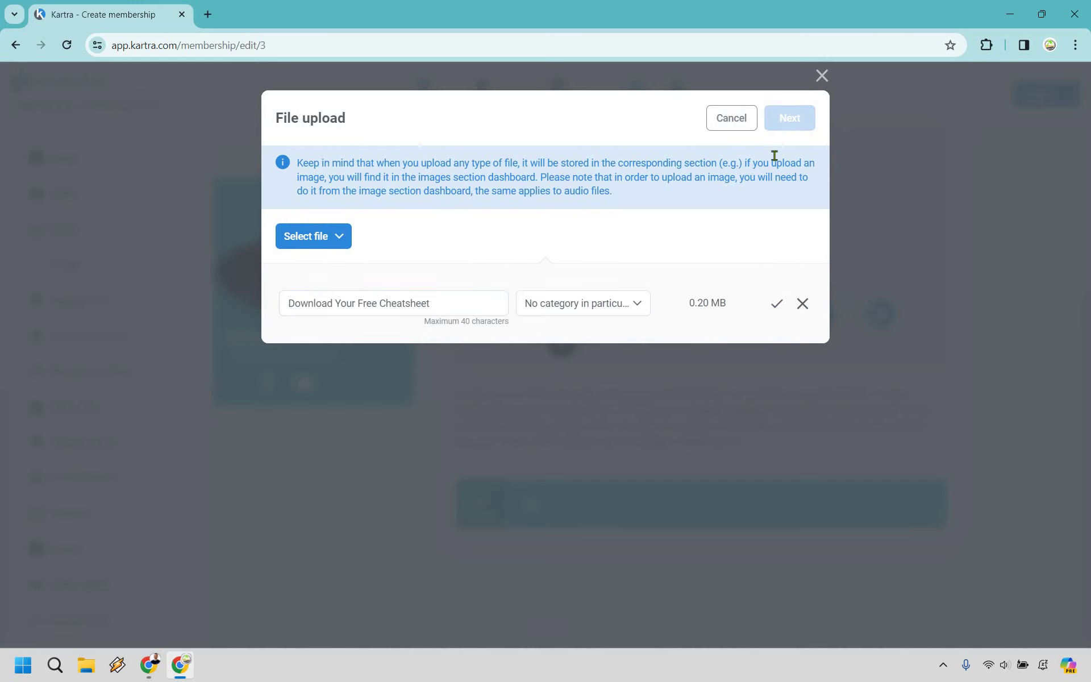
click(789, 121)
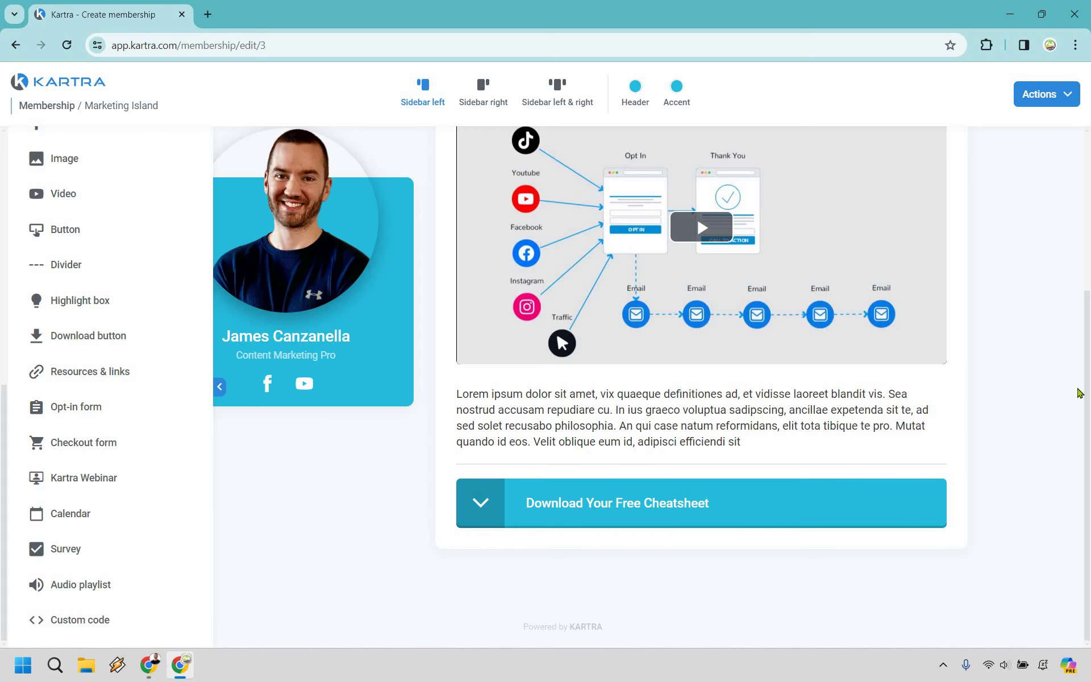
Step: Open the Niche Selection page under Step 1 in the portal navigation
scroll(1079, 391, up, 1)
scroll(872, 385, up, 3)
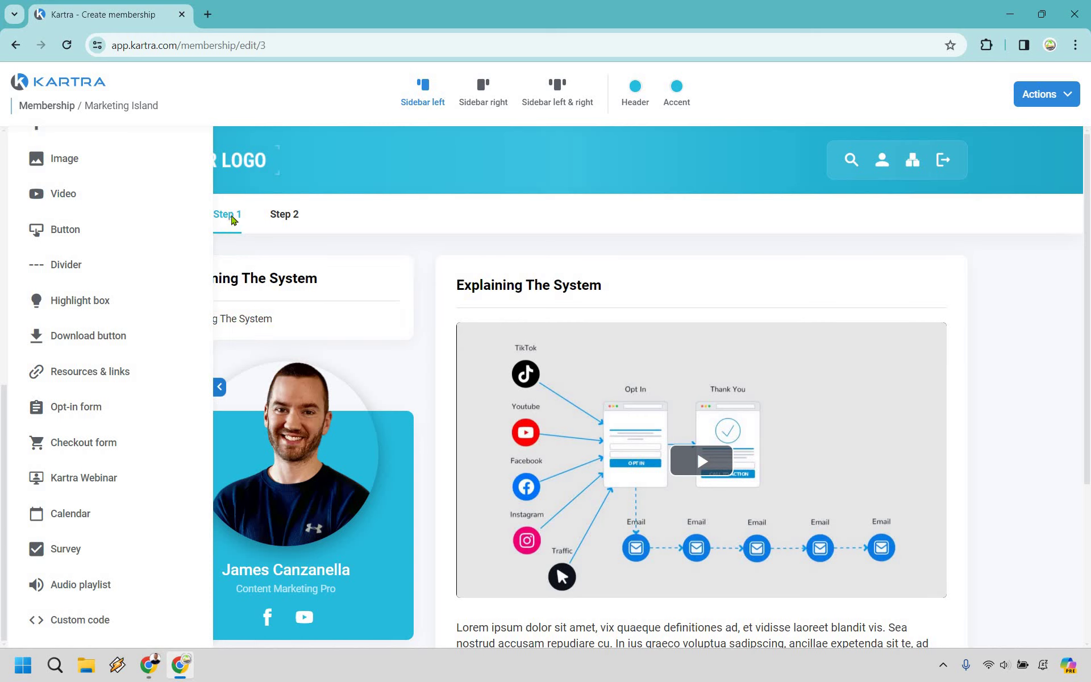
click(220, 387)
mouse_move(230, 215)
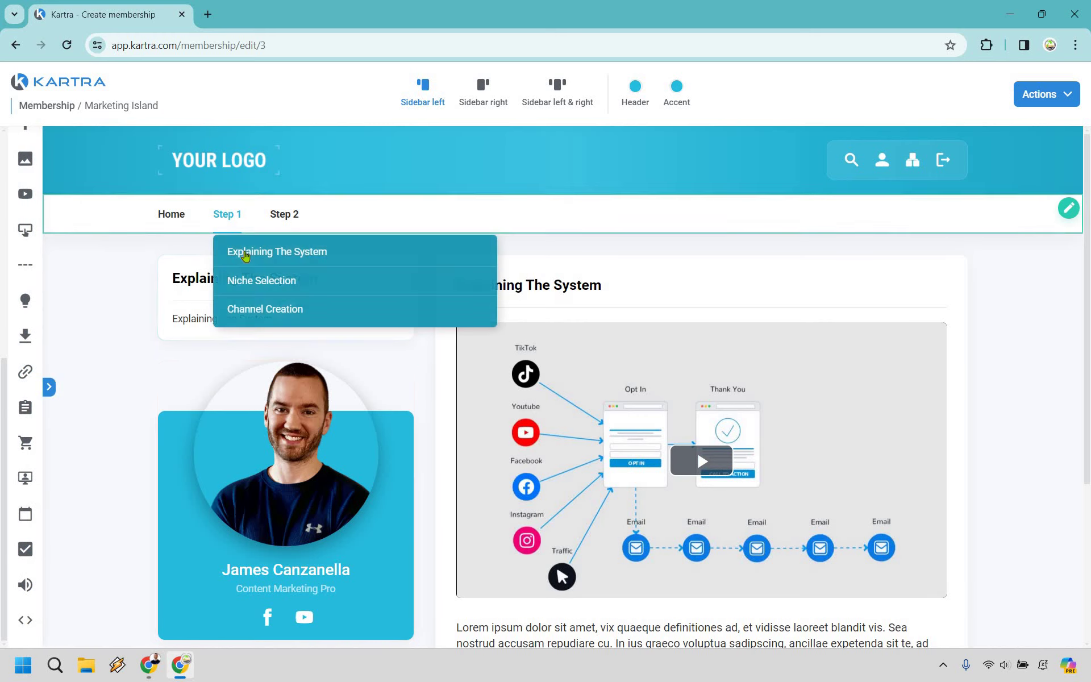
click(260, 282)
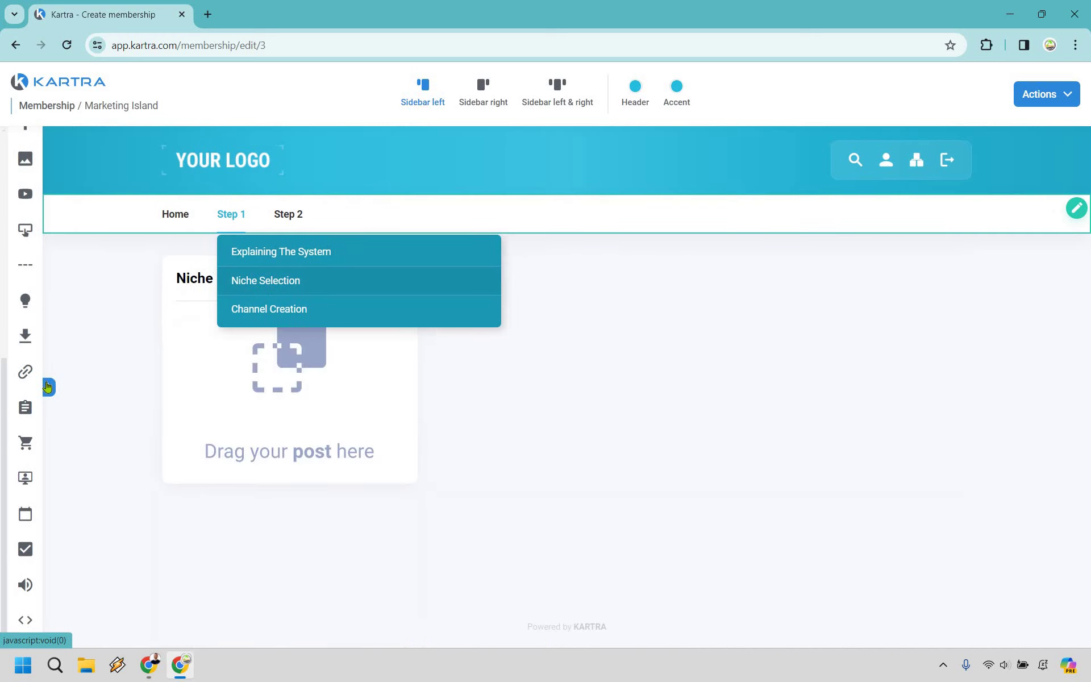
Step: Add a new post to the page with "Niche Selection" as both name and description, keeping category Step 1 and sub-category Niche Selection
mouse_move(25, 264)
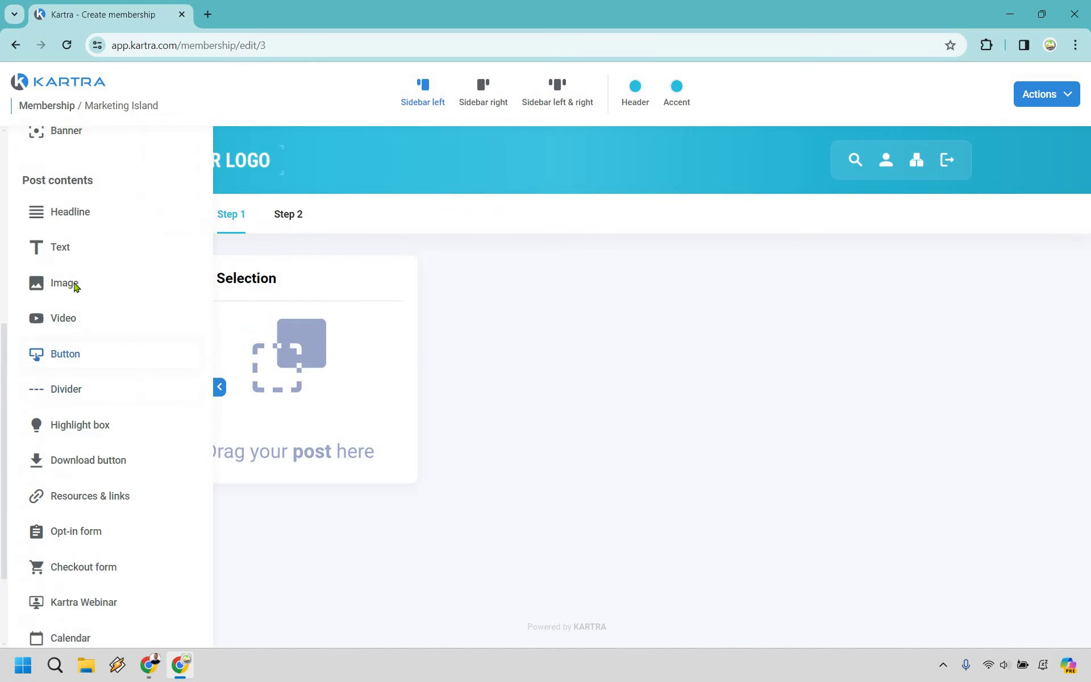
scroll(72, 289, up, 5)
drag(244, 320, 338, 339)
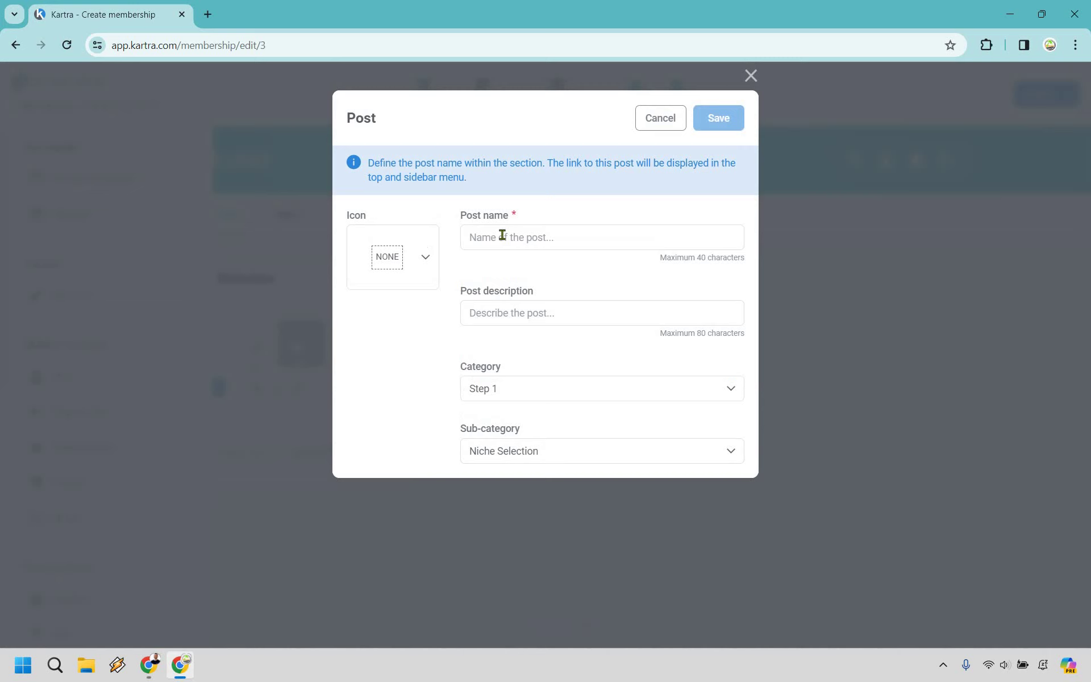
click(503, 235)
key(ctrl+v)
key(Tab)
key(ctrl+v)
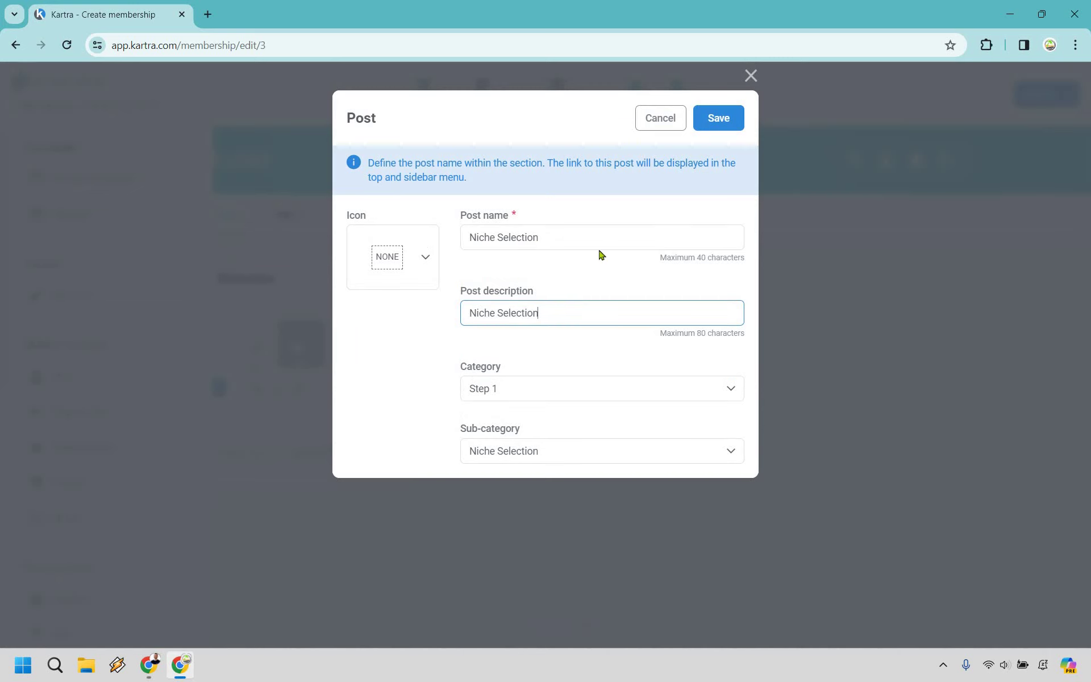
click(718, 118)
Step: Add a Video block to the Niche Selection post using the Kartra video Done For You Niche Selection.mp4
scroll(125, 489, down, 1)
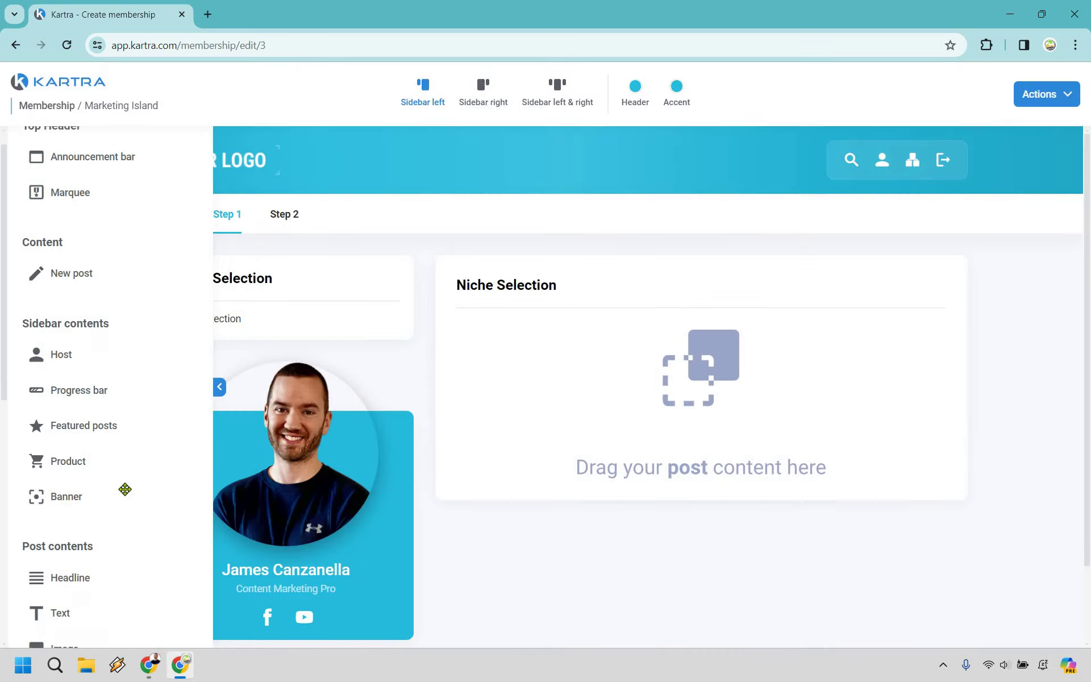
scroll(125, 488, down, 3)
drag(125, 489, 596, 337)
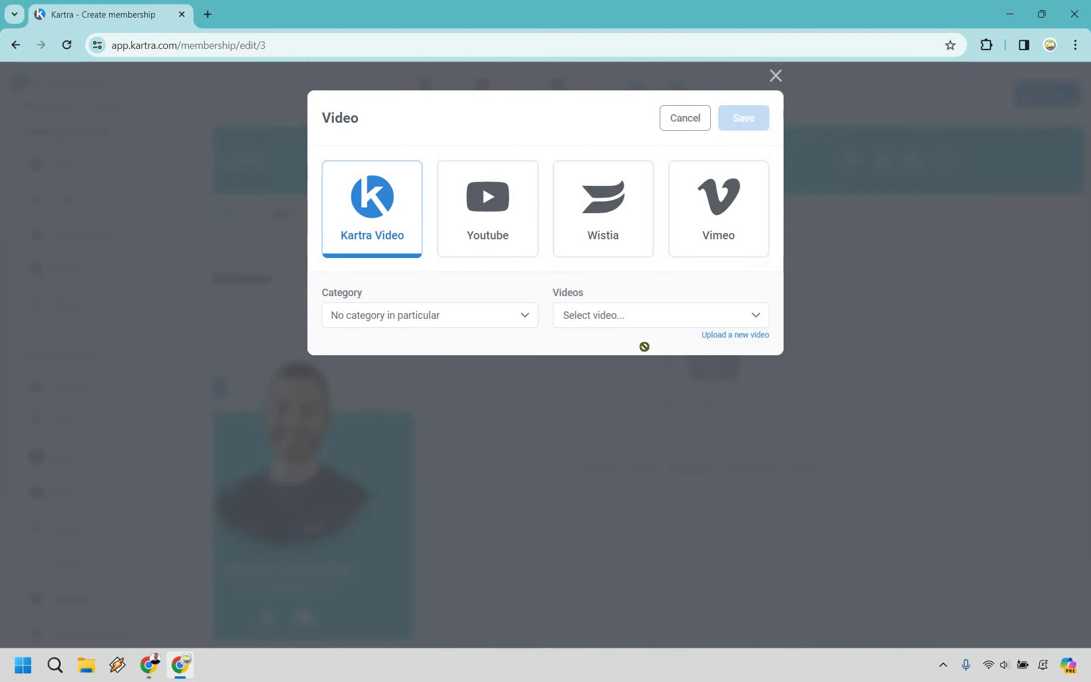
click(643, 316)
click(642, 396)
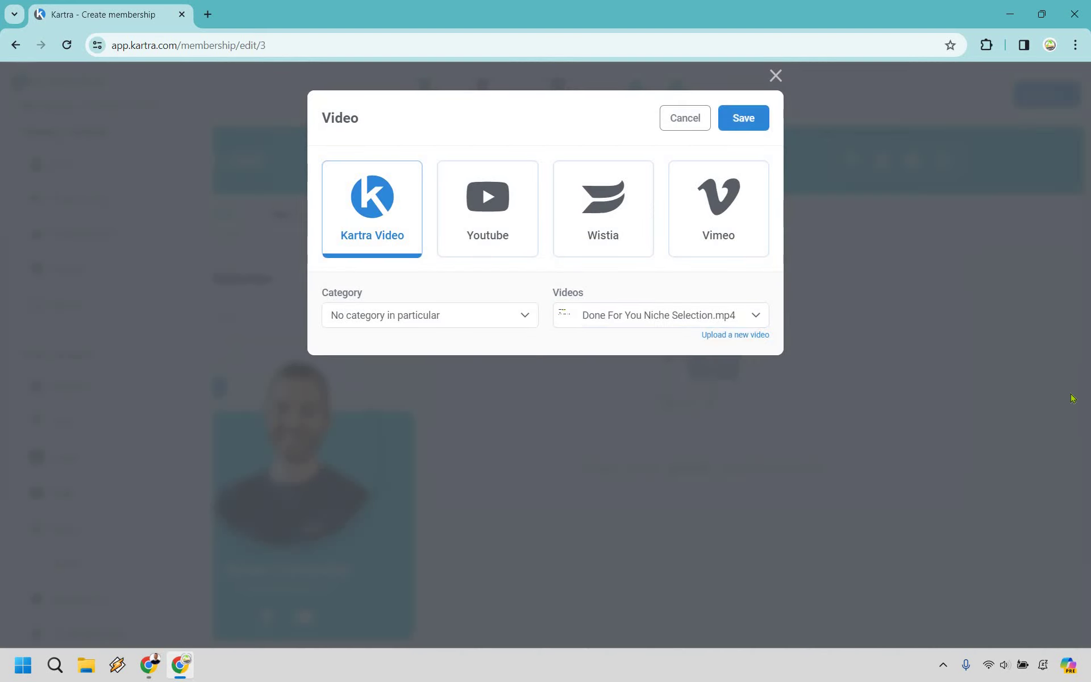
scroll(1068, 371, down, 2)
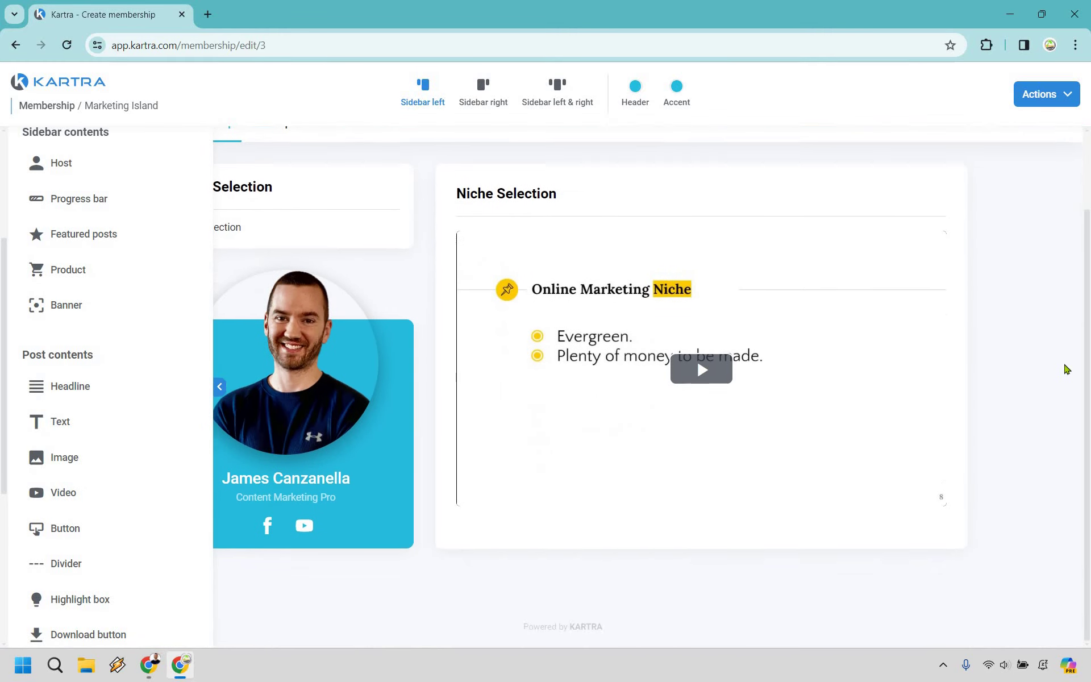
Step: Replace the header's placeholder logo with the MI-Logo-2 image from the image library and save the header
scroll(1066, 369, up, 2)
click(219, 387)
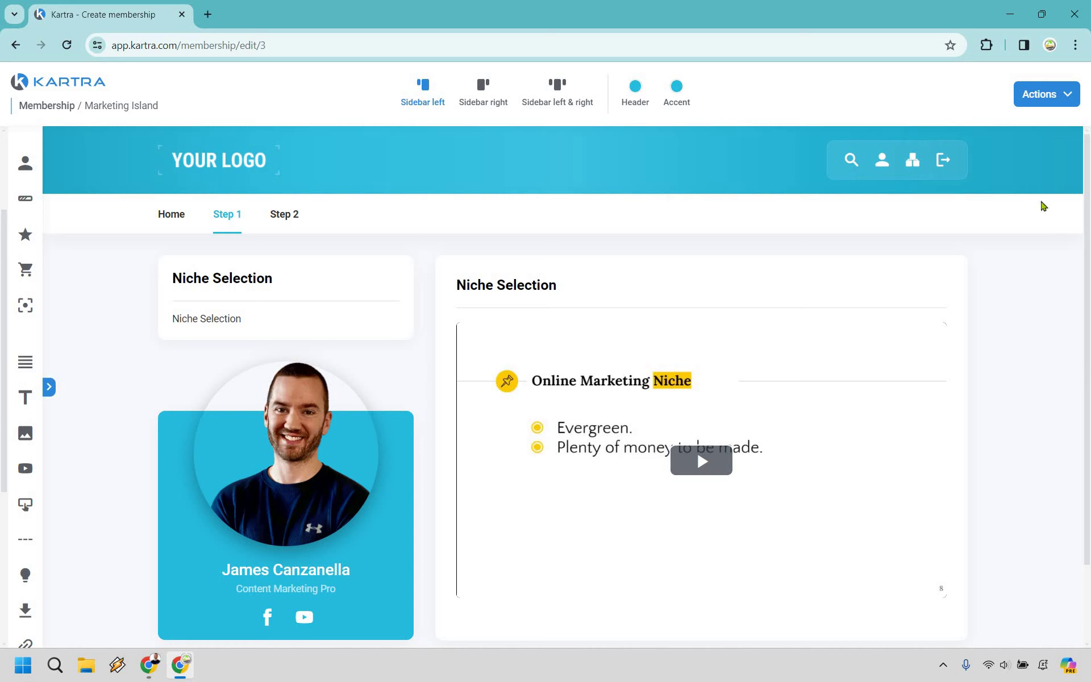
mouse_move(1067, 145)
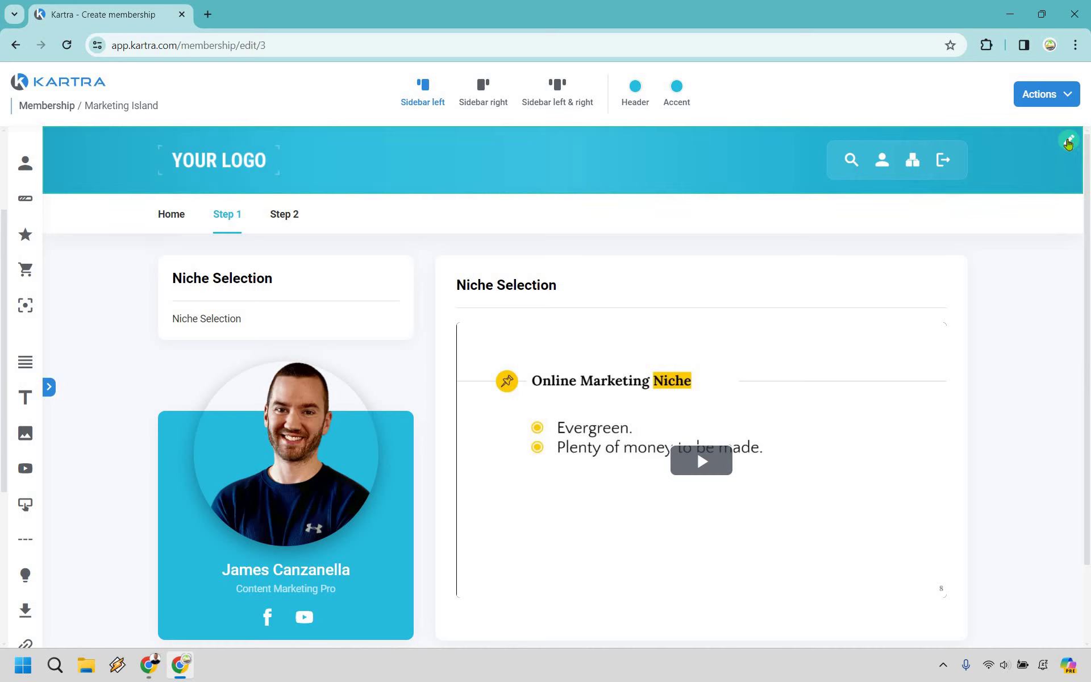
click(1061, 146)
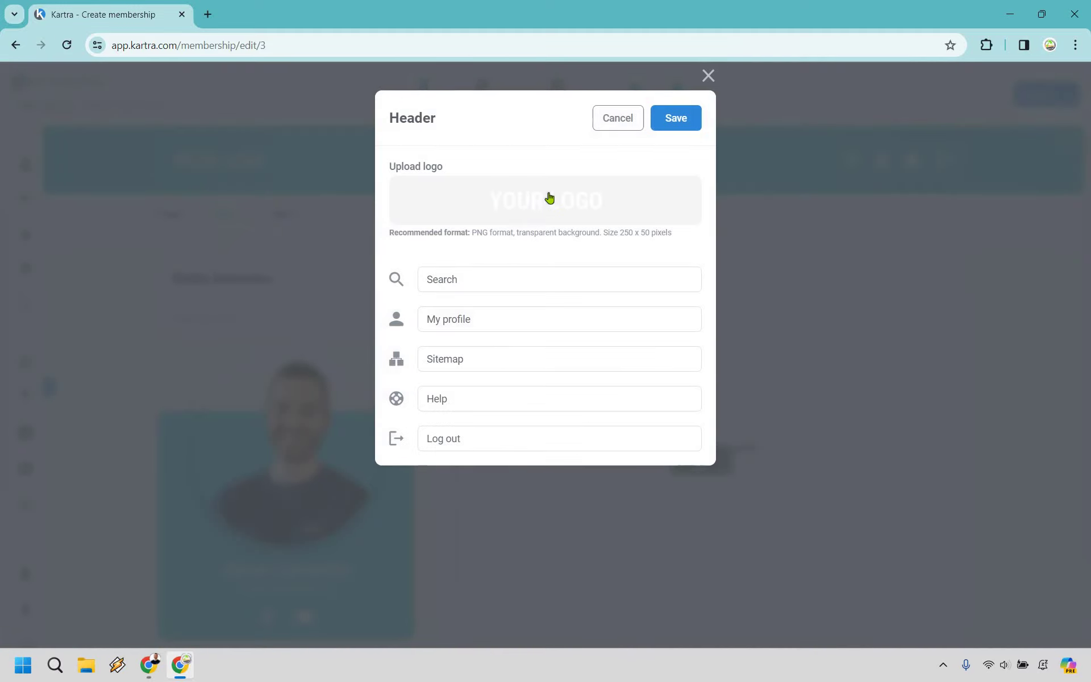
click(548, 200)
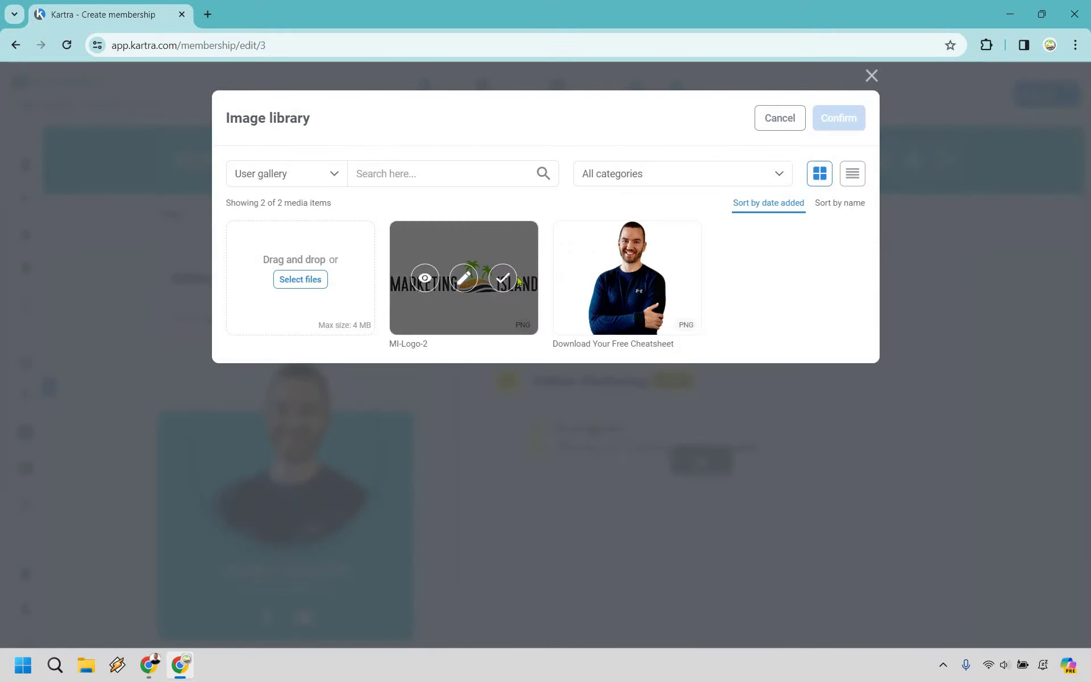
click(503, 279)
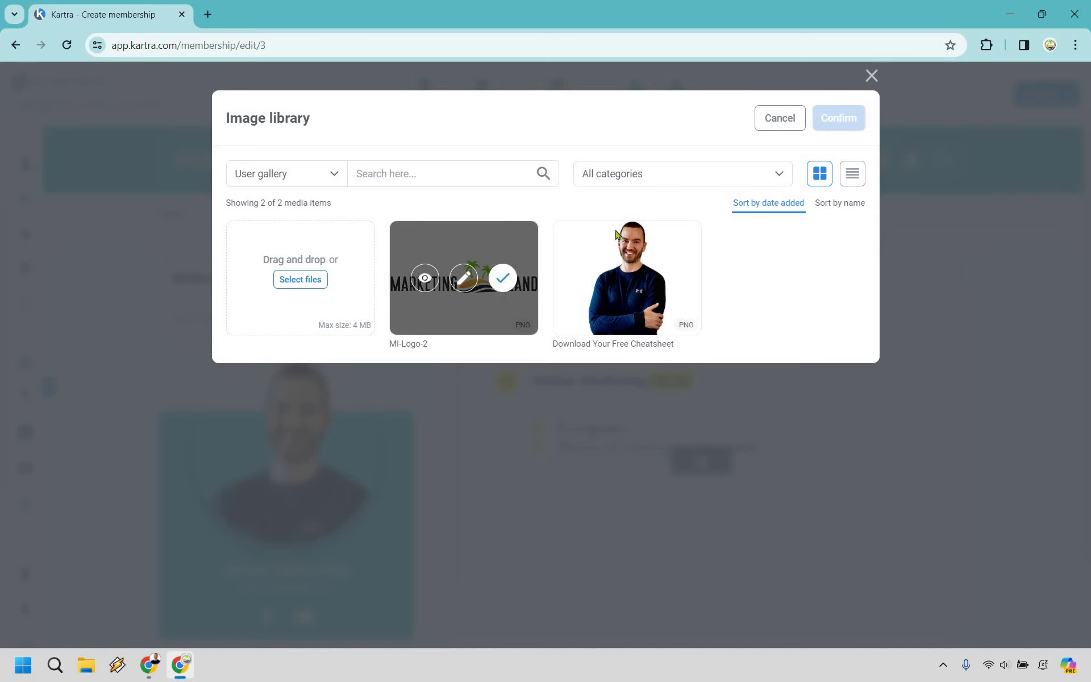
click(822, 127)
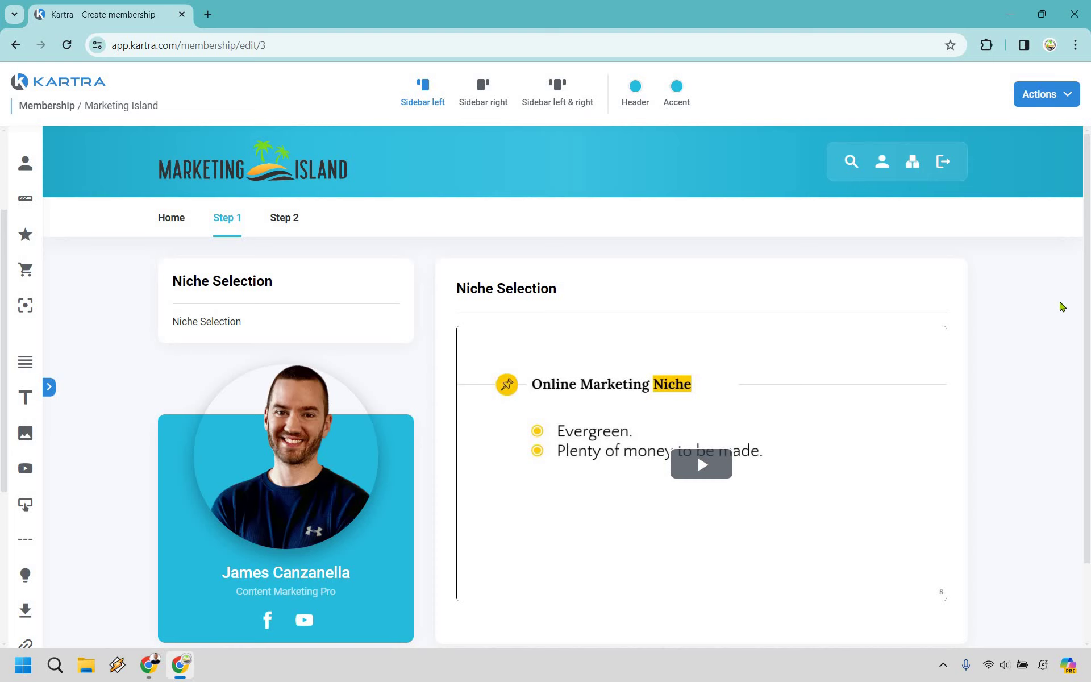
Step: Open the portal's Home page for editing
click(169, 221)
click(49, 387)
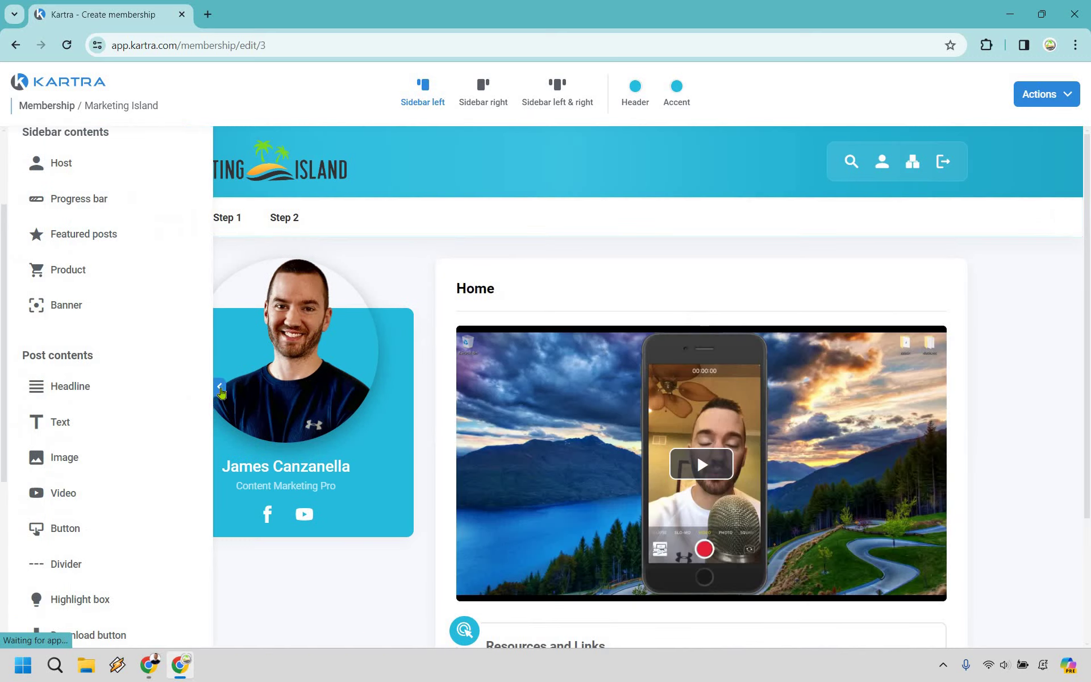
click(221, 389)
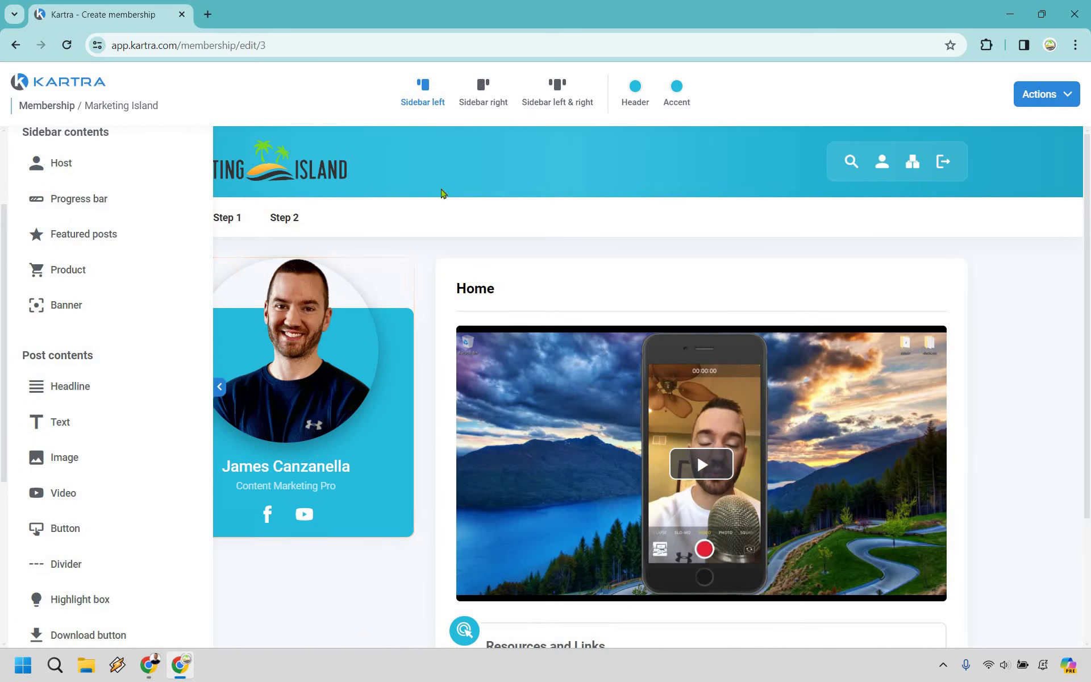
Step: Try the right sidebar and the left-and-right sidebar layouts on the Home page, and return to the left sidebar
click(480, 94)
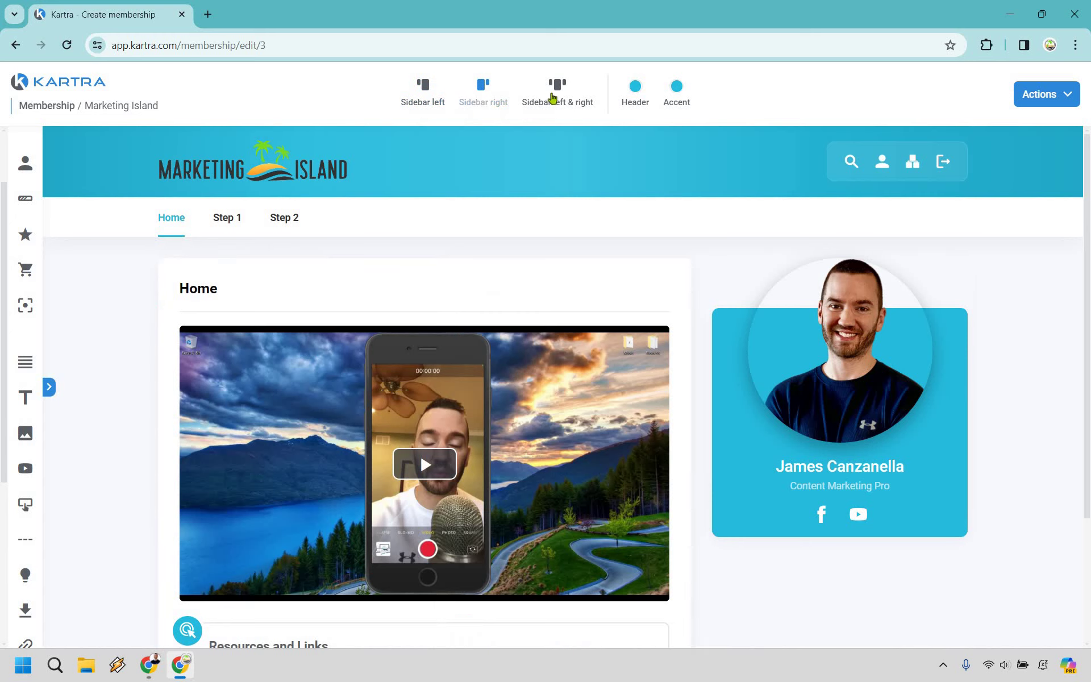
click(554, 85)
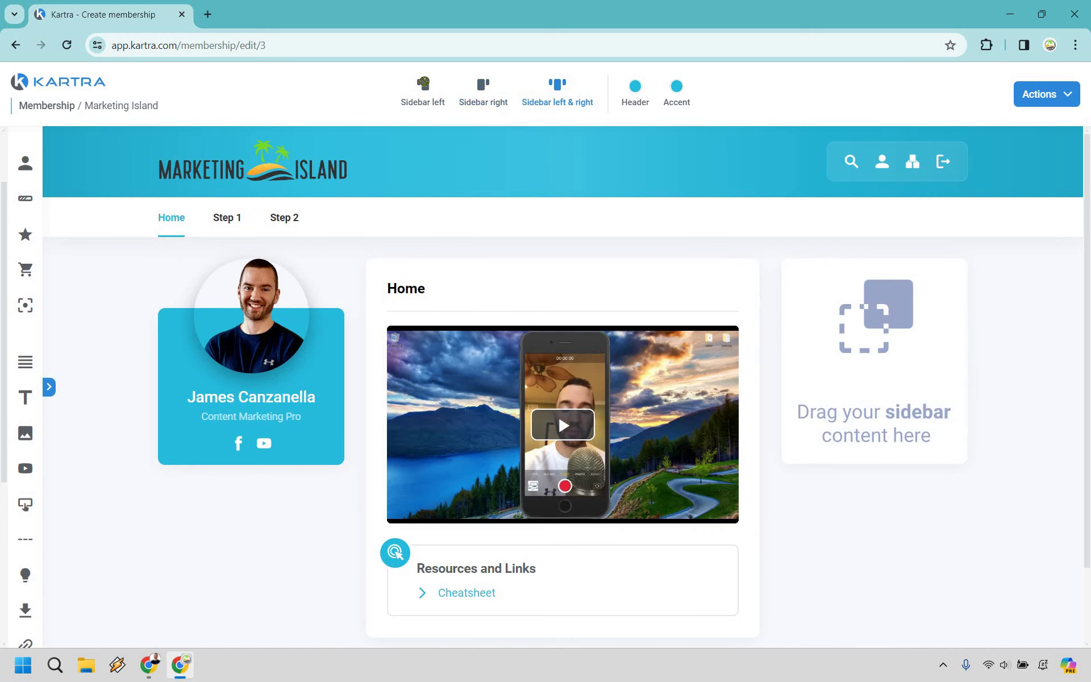
click(424, 85)
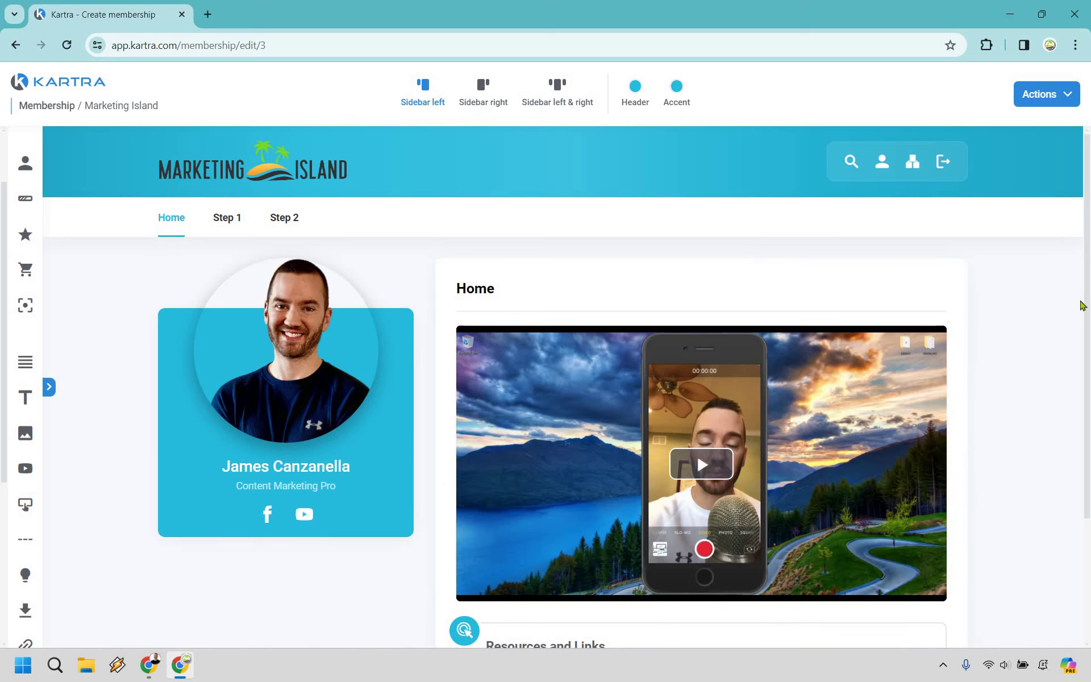
Step: Set the portal's header colour to light grey, rgb(231, 231, 231)
click(635, 100)
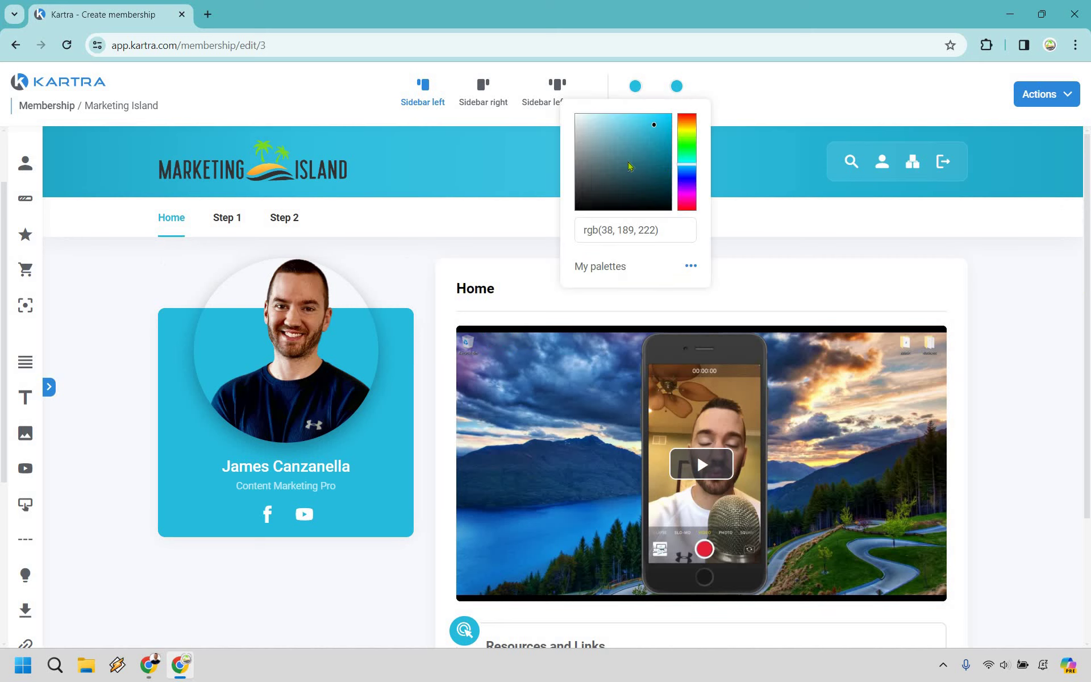
click(573, 126)
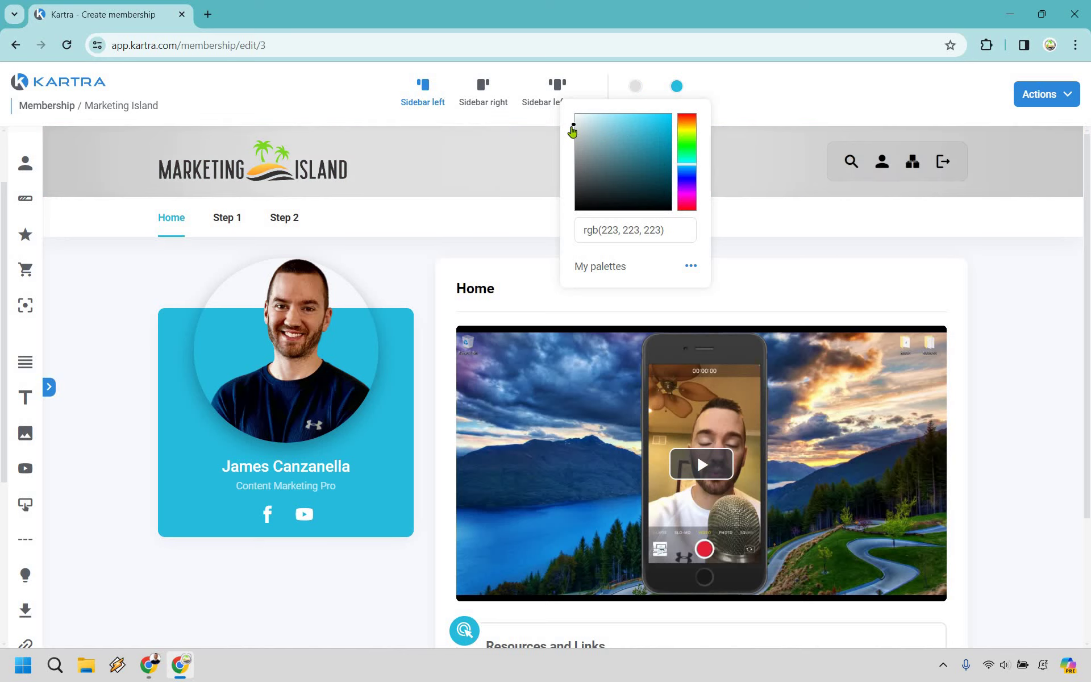
drag(567, 109, 570, 119)
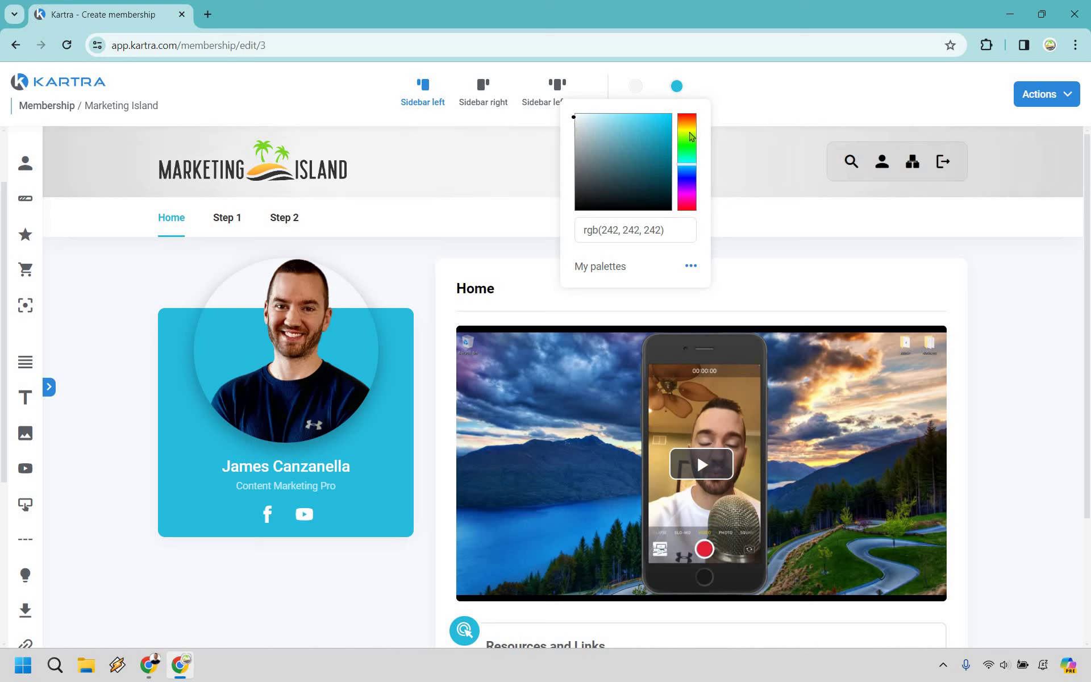
click(645, 115)
drag(566, 127, 574, 122)
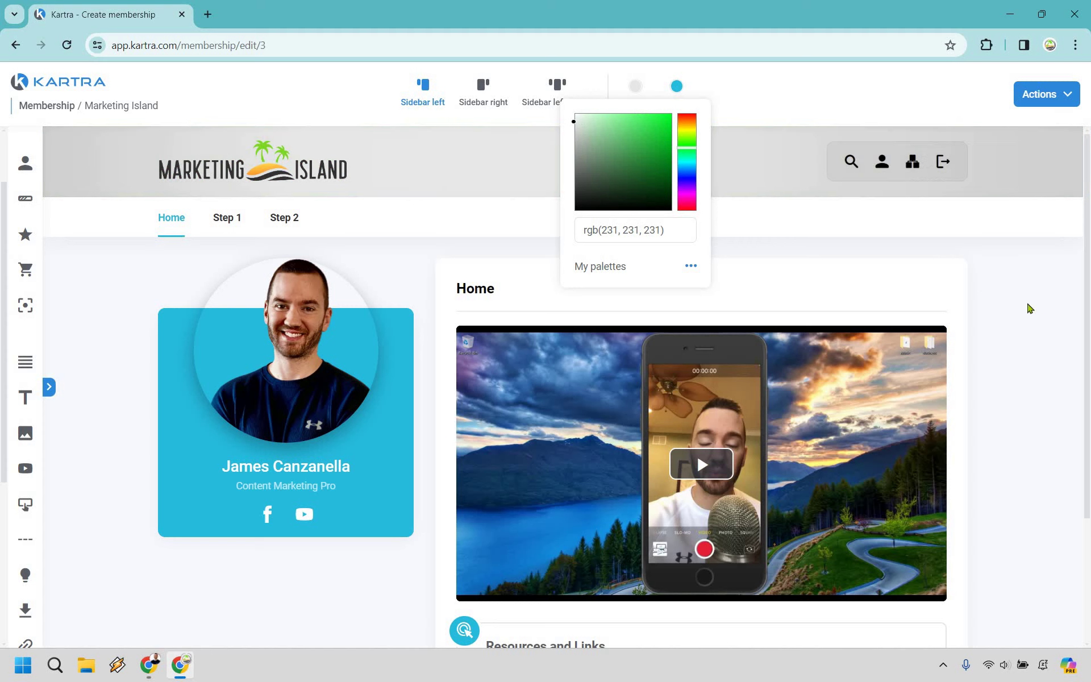
Step: Set the portal's accent colour to medium grey, rgb(163, 163, 163), and close the colour picker
click(675, 90)
click(671, 112)
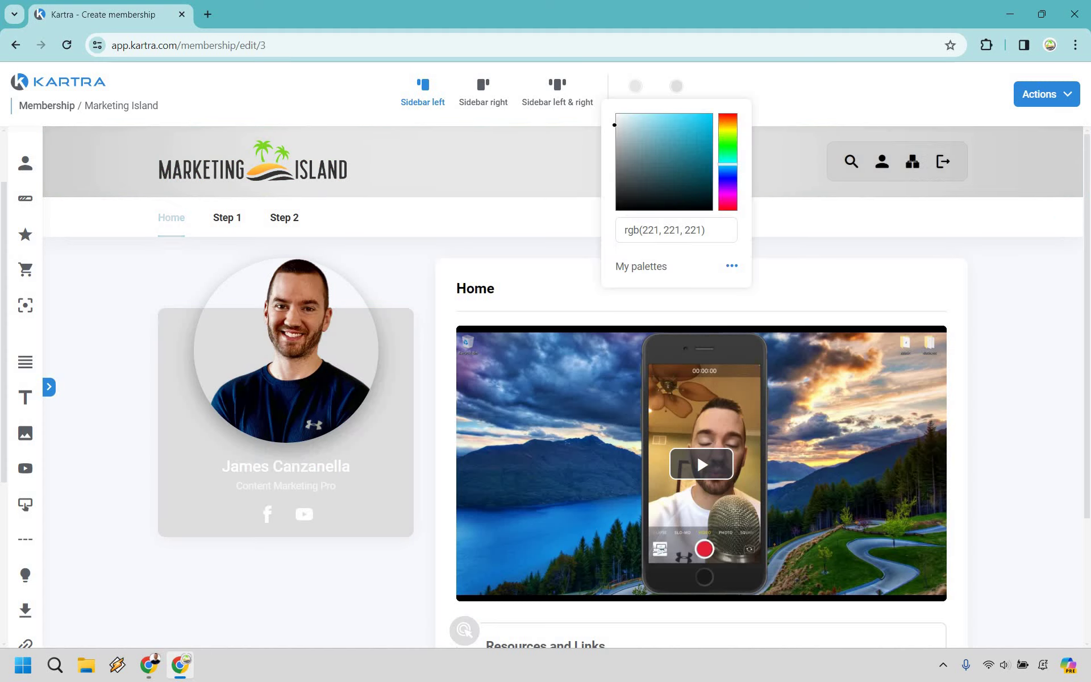
mouse_move(614, 149)
mouse_down()
mouse_move(615, 121)
mouse_move(614, 147)
mouse_up()
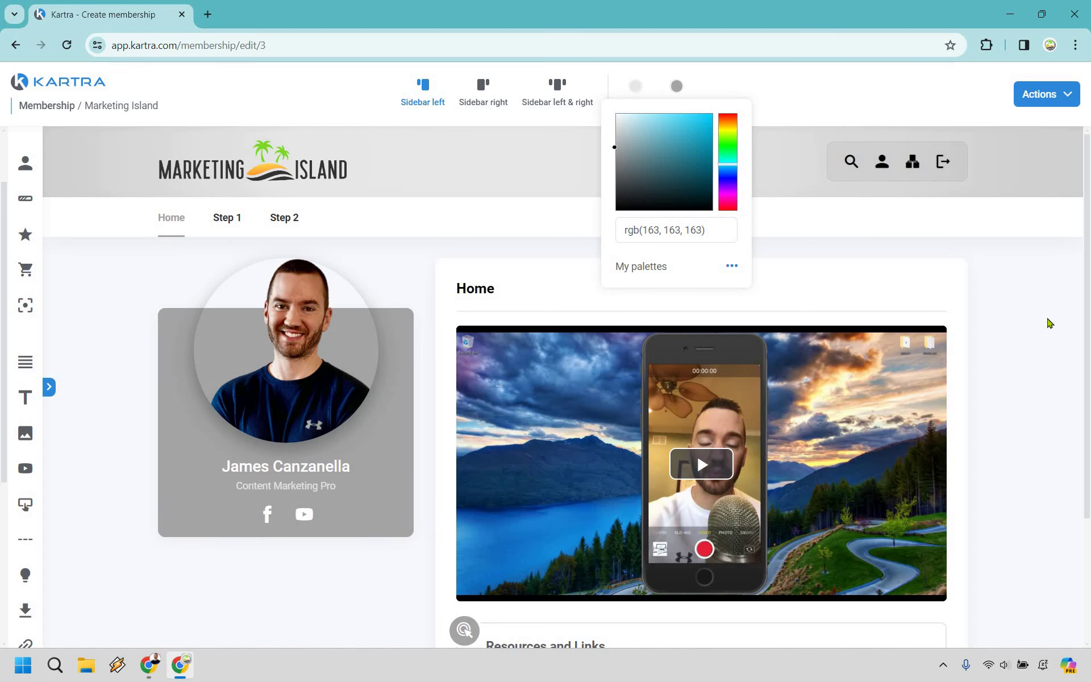
click(1063, 307)
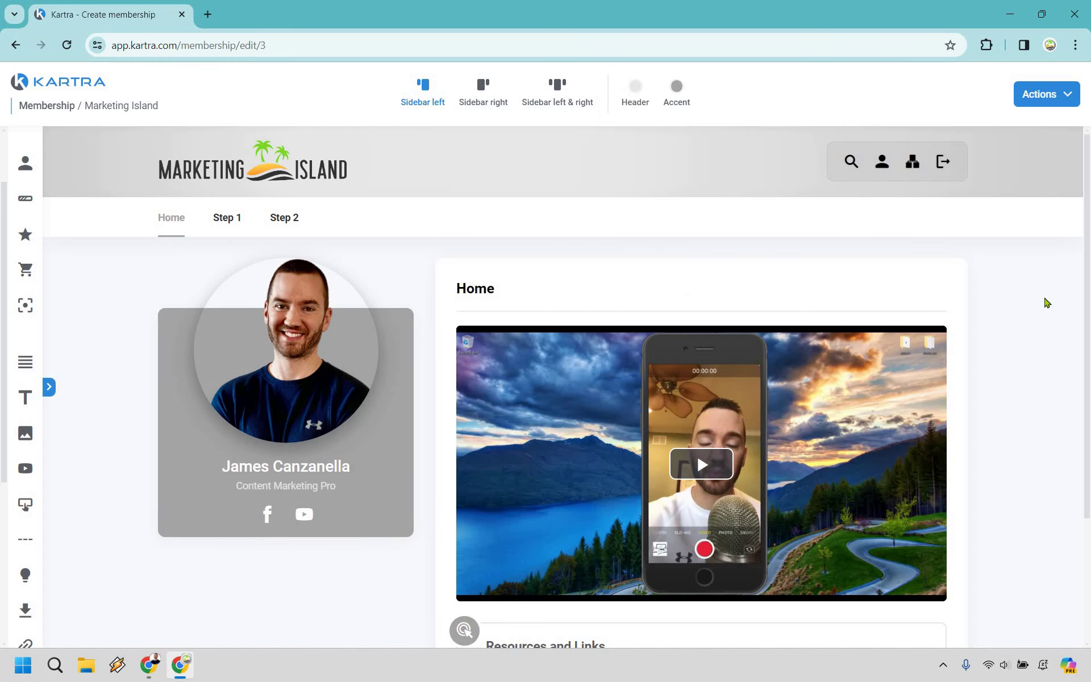
Step: Check the recoloured Home page and save the membership's progress
scroll(1047, 301, down, 3)
scroll(1045, 298, up, 3)
click(1068, 98)
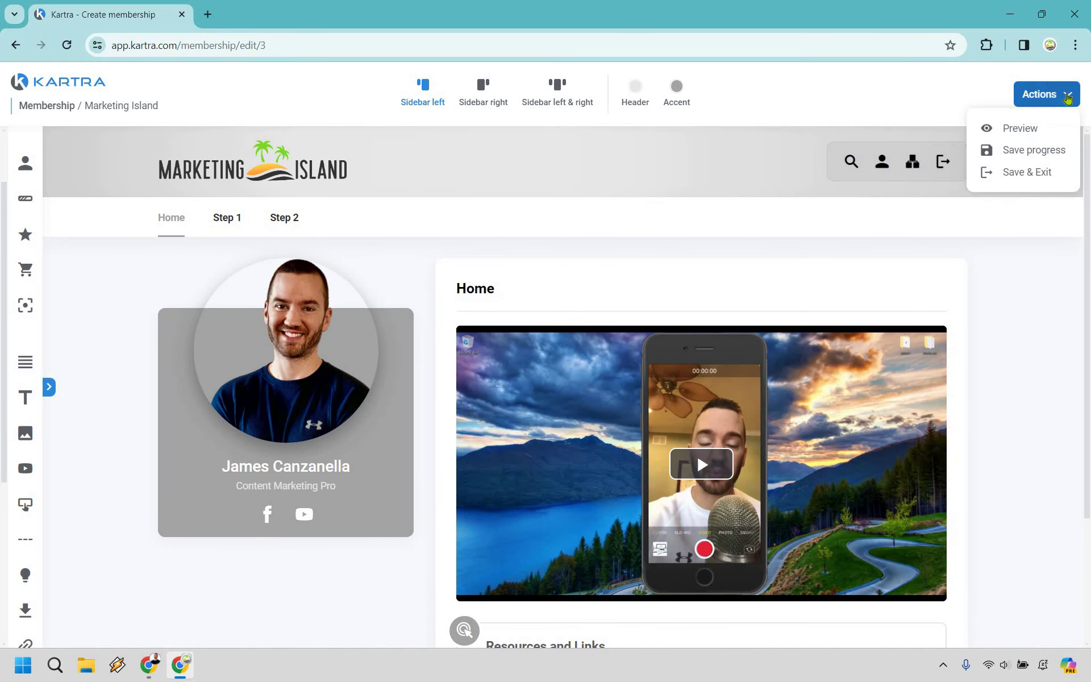
click(1034, 151)
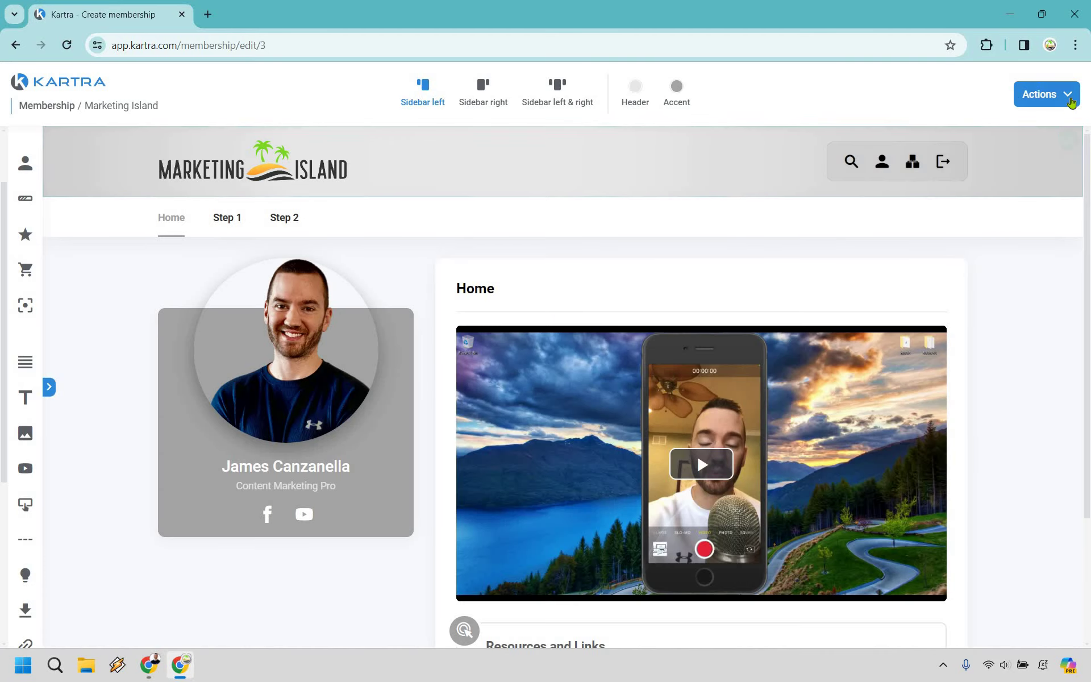
Step: Start saving and exiting the membership, keep the first template with the horizontal navigation, and save with a preview
click(1071, 102)
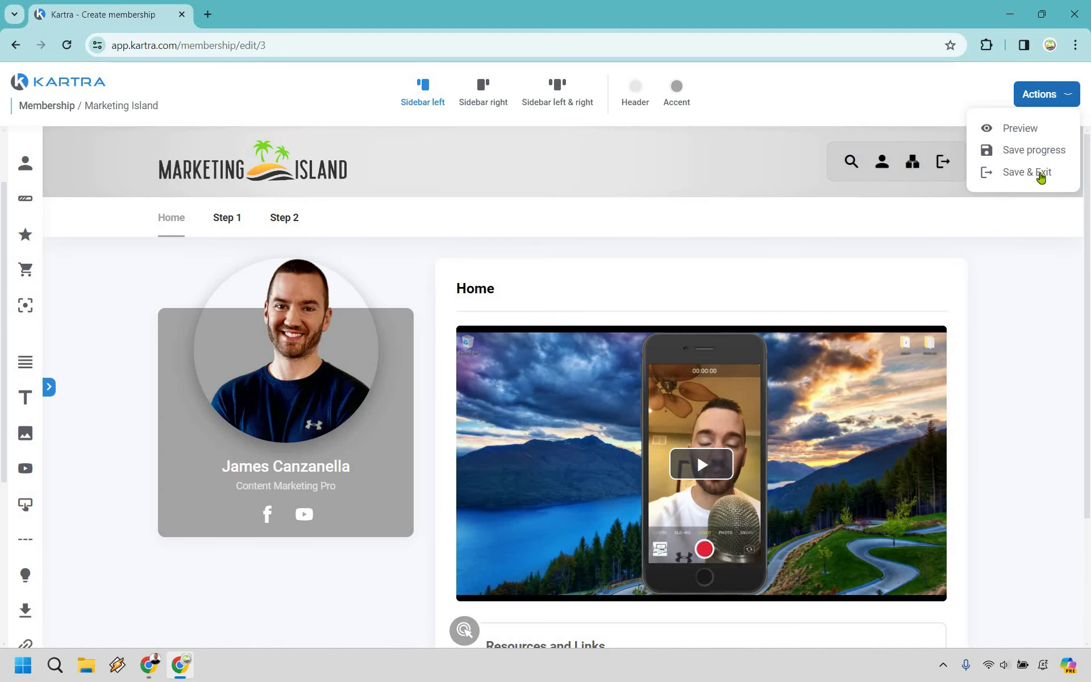
click(1024, 174)
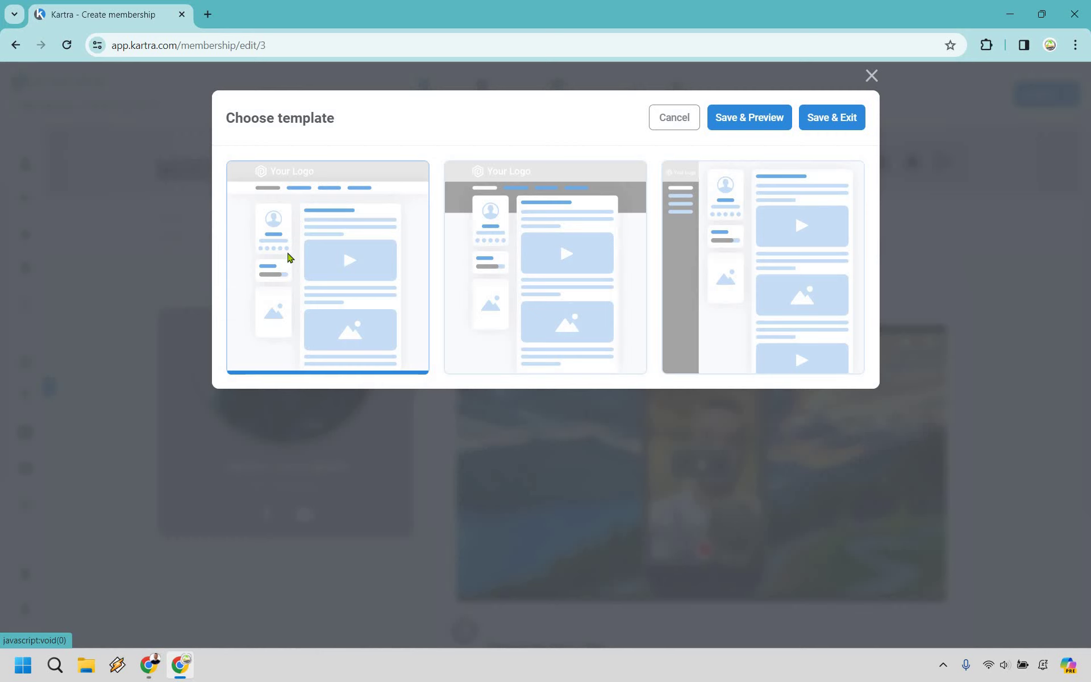
click(744, 120)
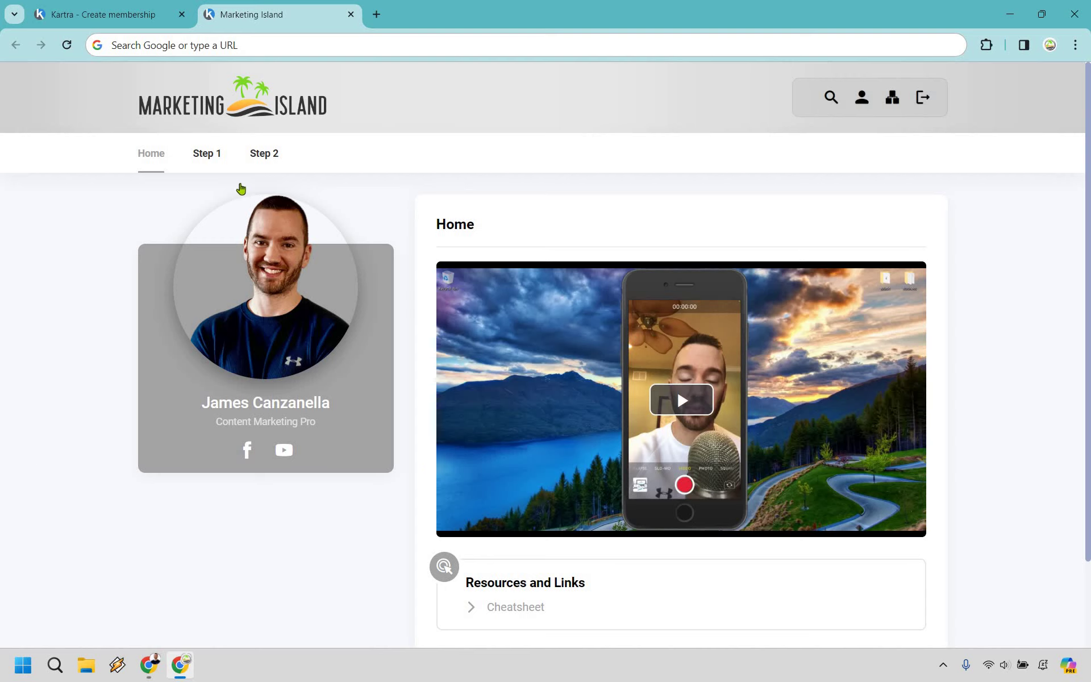
Step: Check the previewed portal's Explaining The System and Niche Selection lessons and the Step 2 lesson list, and return to Home
mouse_move(216, 156)
click(414, 225)
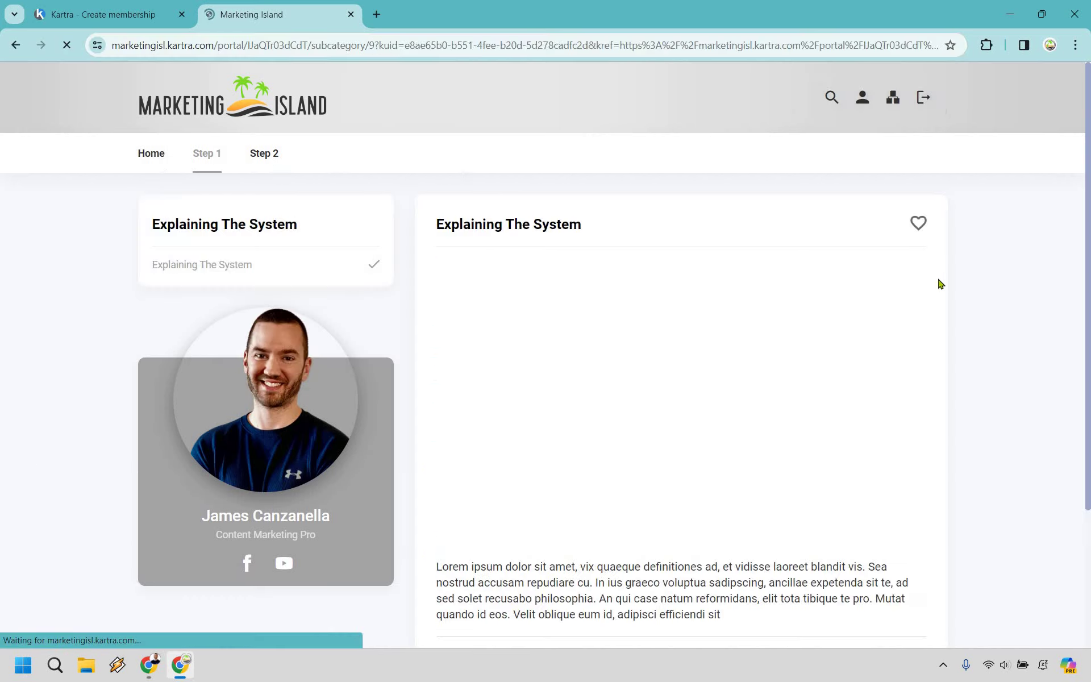
scroll(828, 504, down, 3)
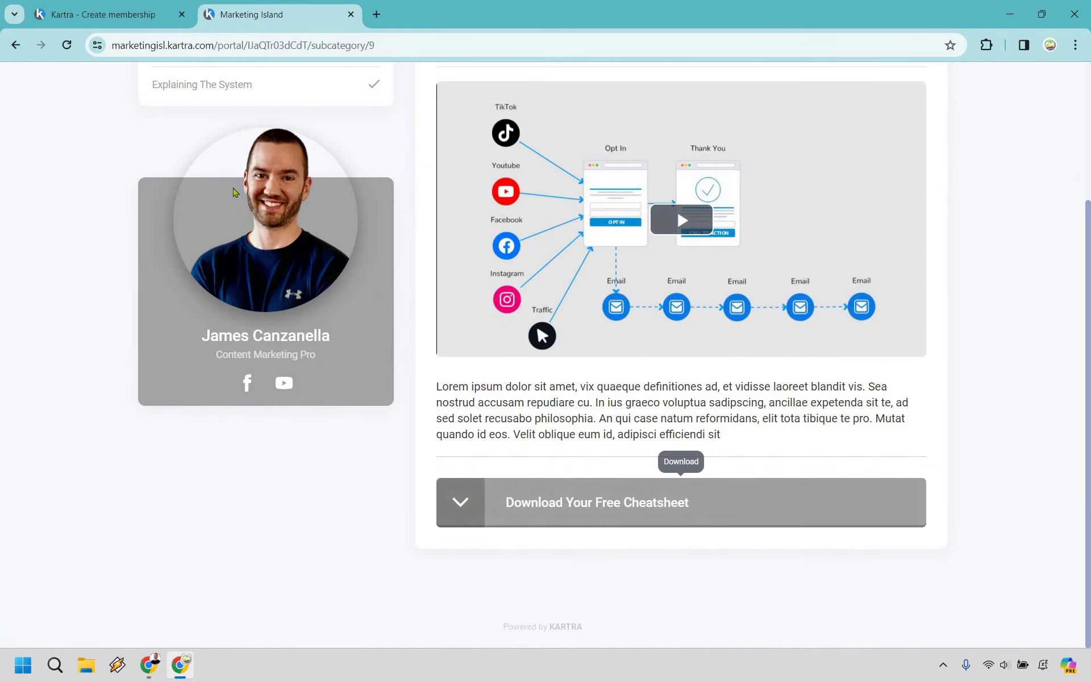
scroll(682, 458, up, 3)
mouse_move(207, 153)
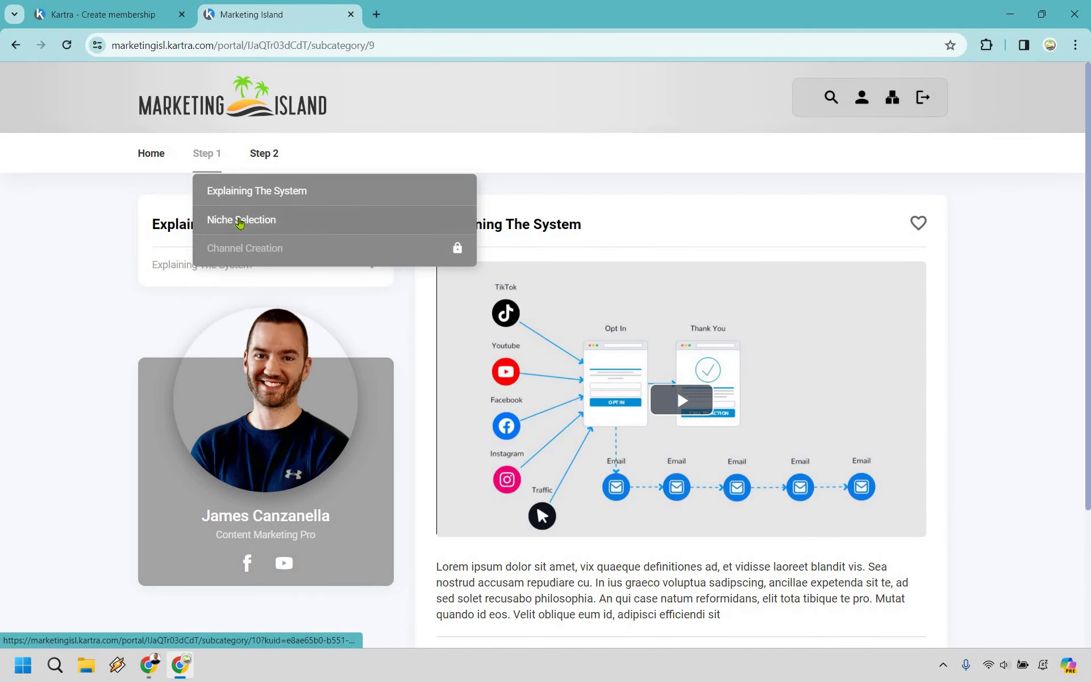
click(235, 221)
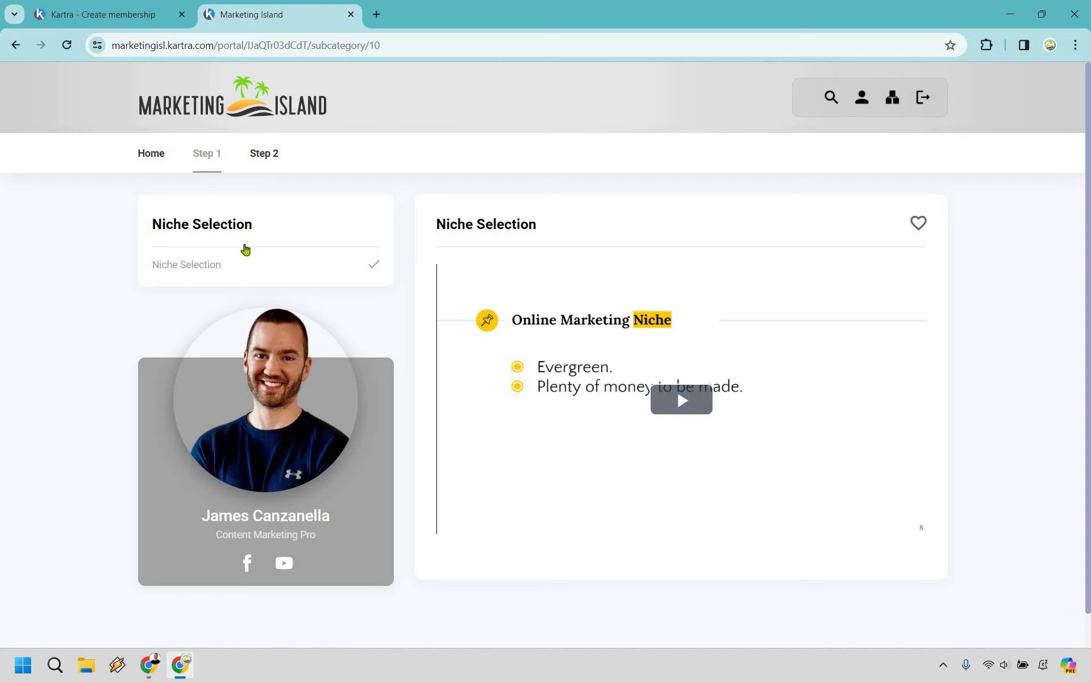
mouse_move(238, 249)
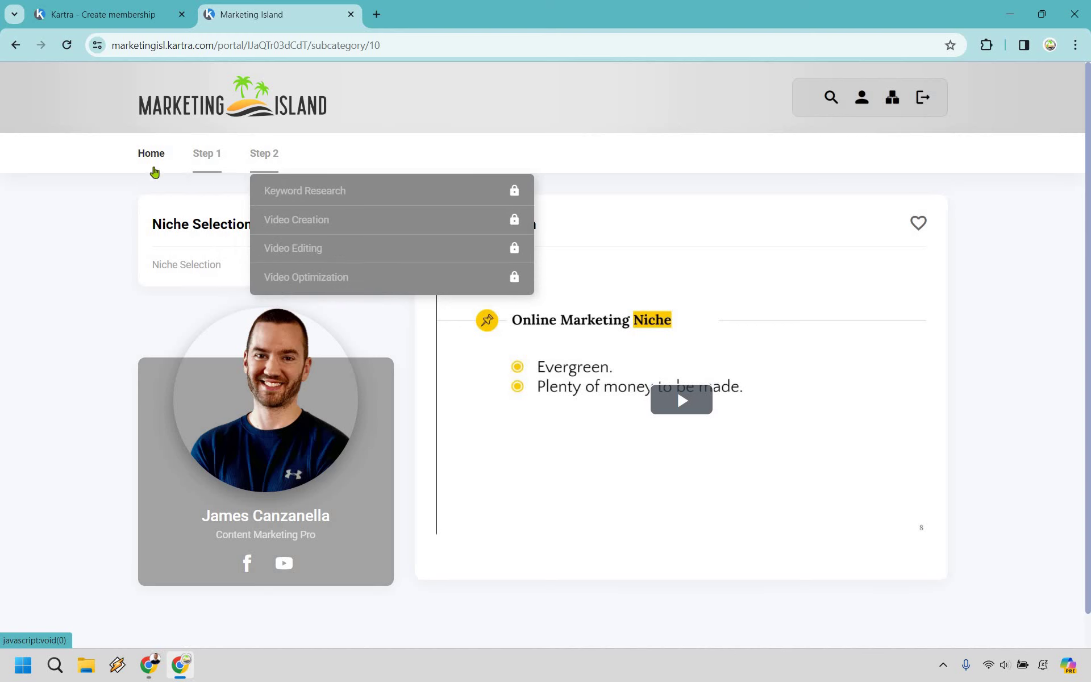
click(151, 153)
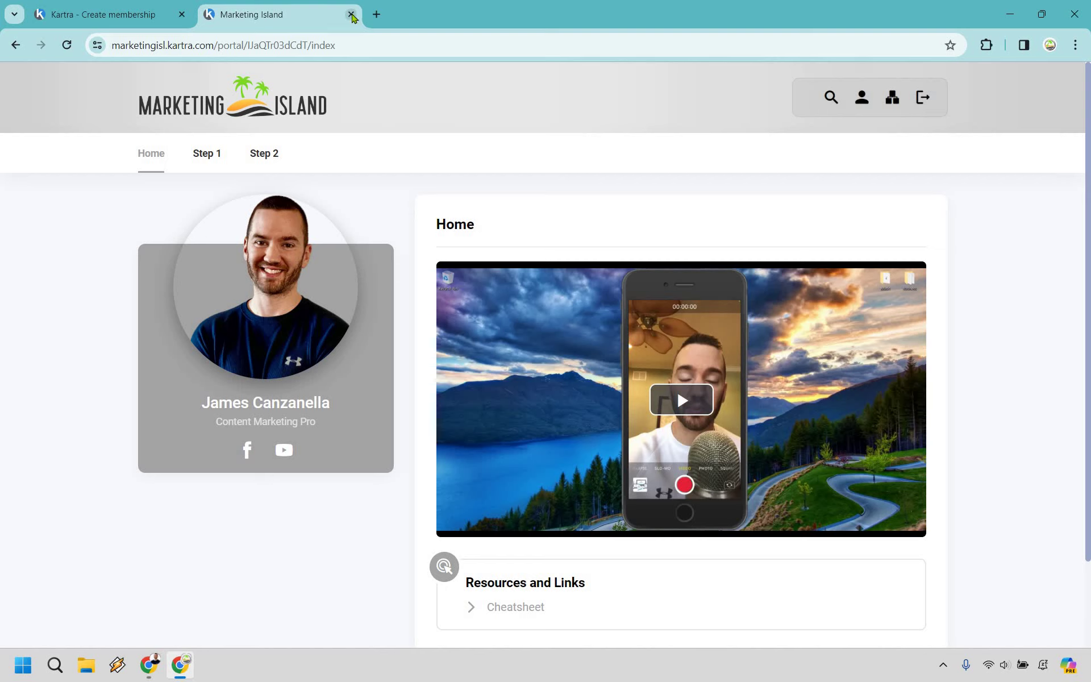
Step: Close the portal preview, save and exit the membership builder, and continue to the comment settings
key(ctrl+w)
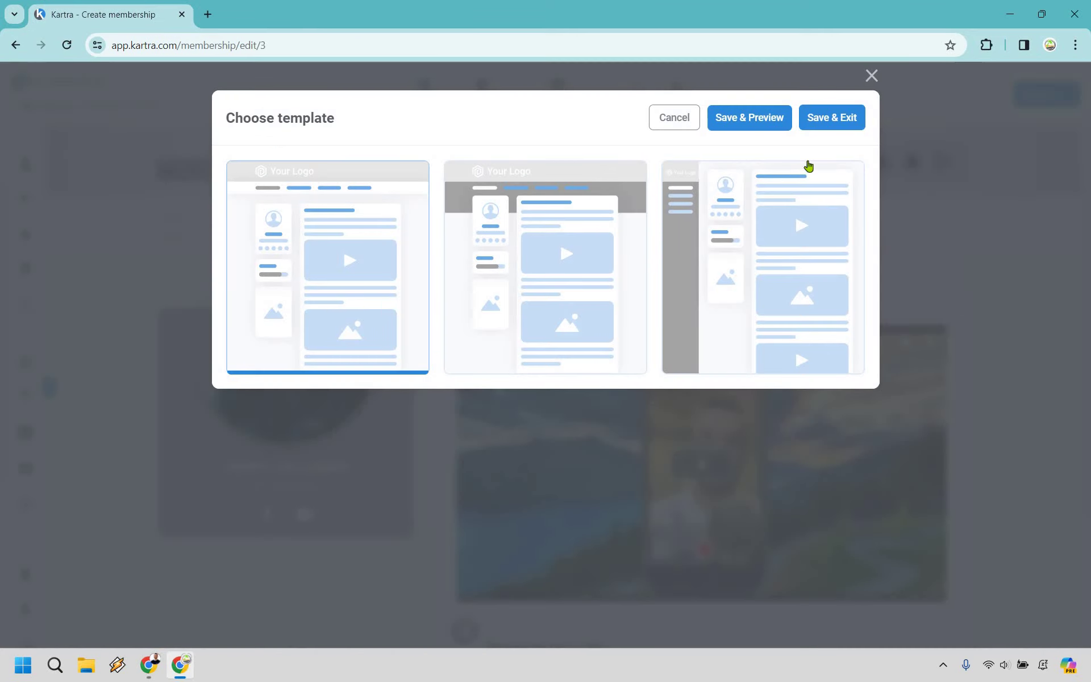
click(831, 119)
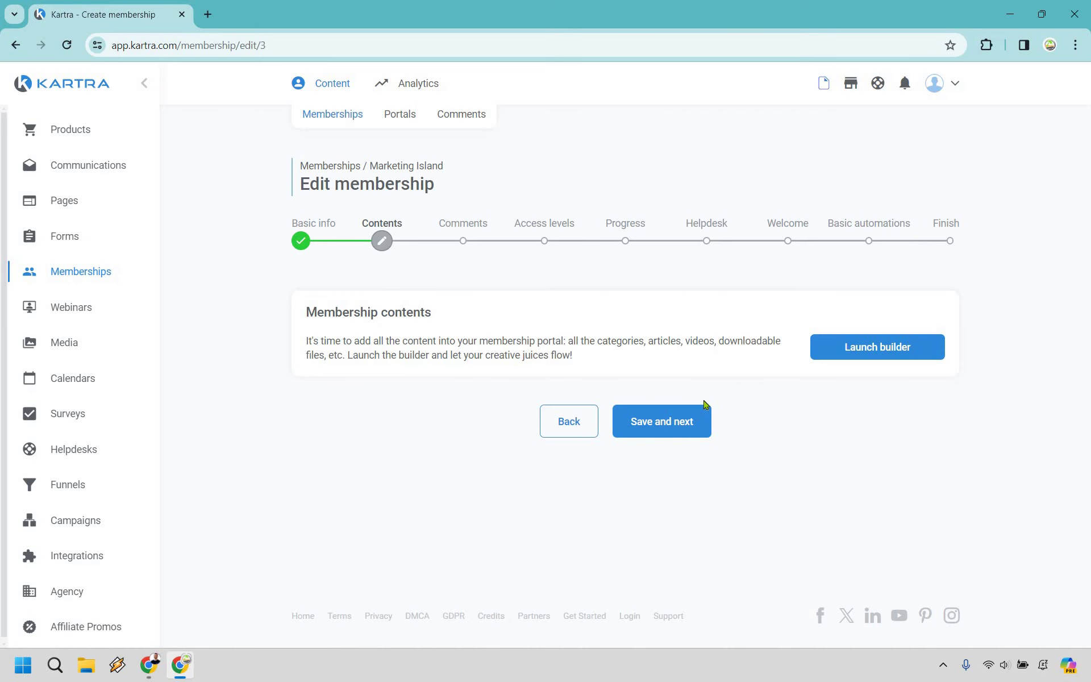
click(677, 427)
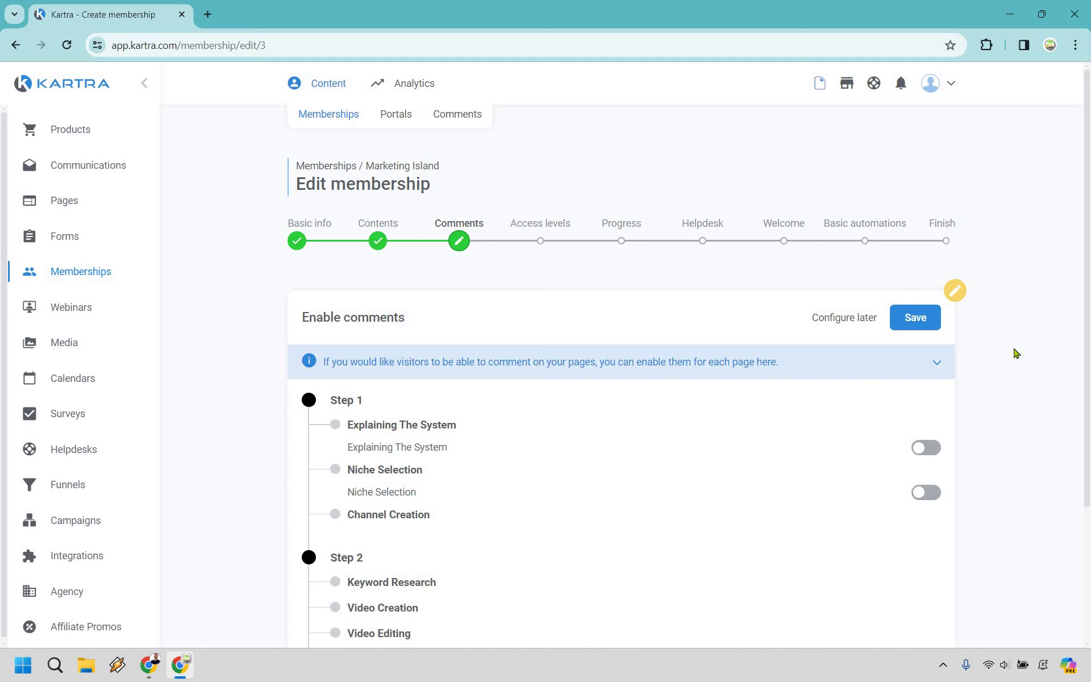
Step: Enable comments on both lesson posts, keep auto-approving all comments, and save through to the access levels
click(926, 493)
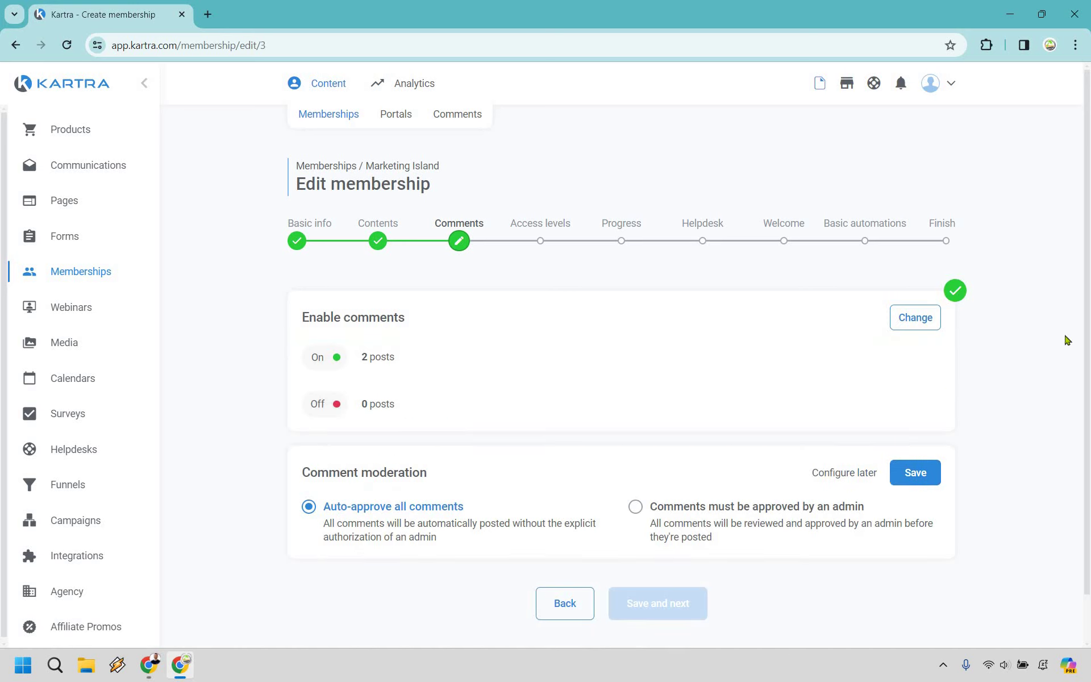
scroll(518, 407, down, 1)
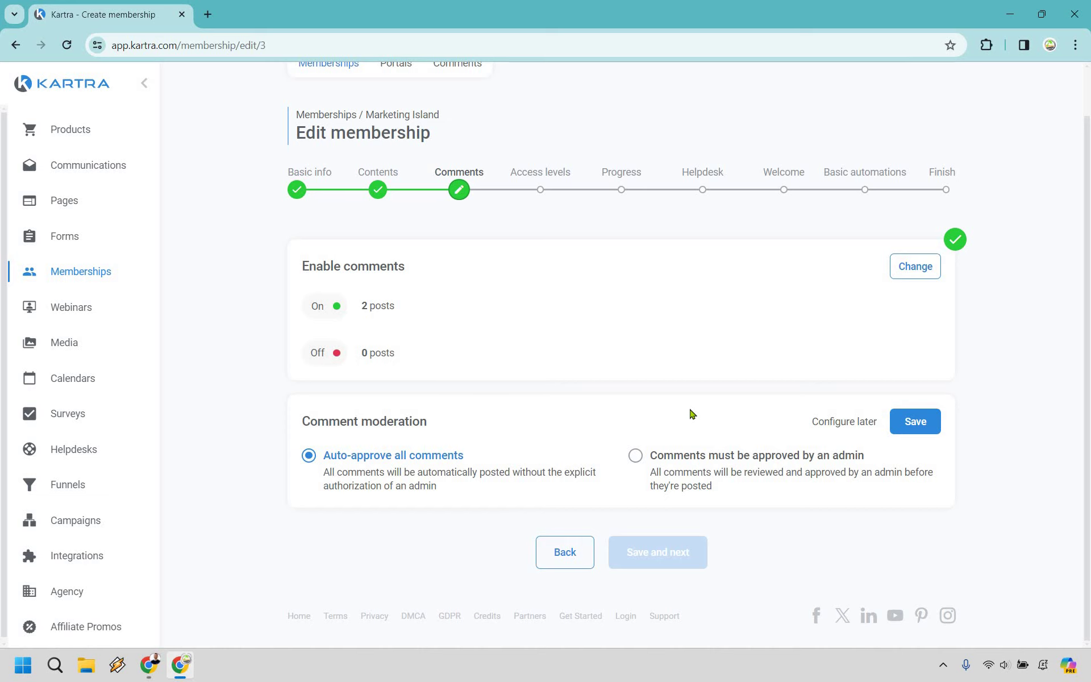
click(910, 421)
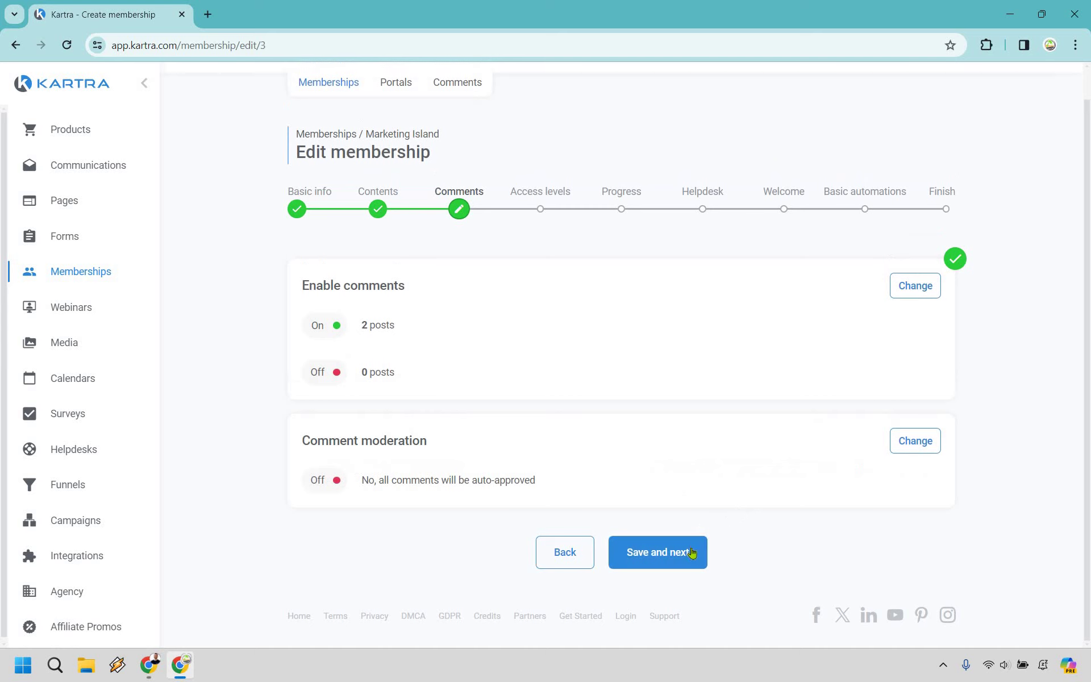
click(691, 557)
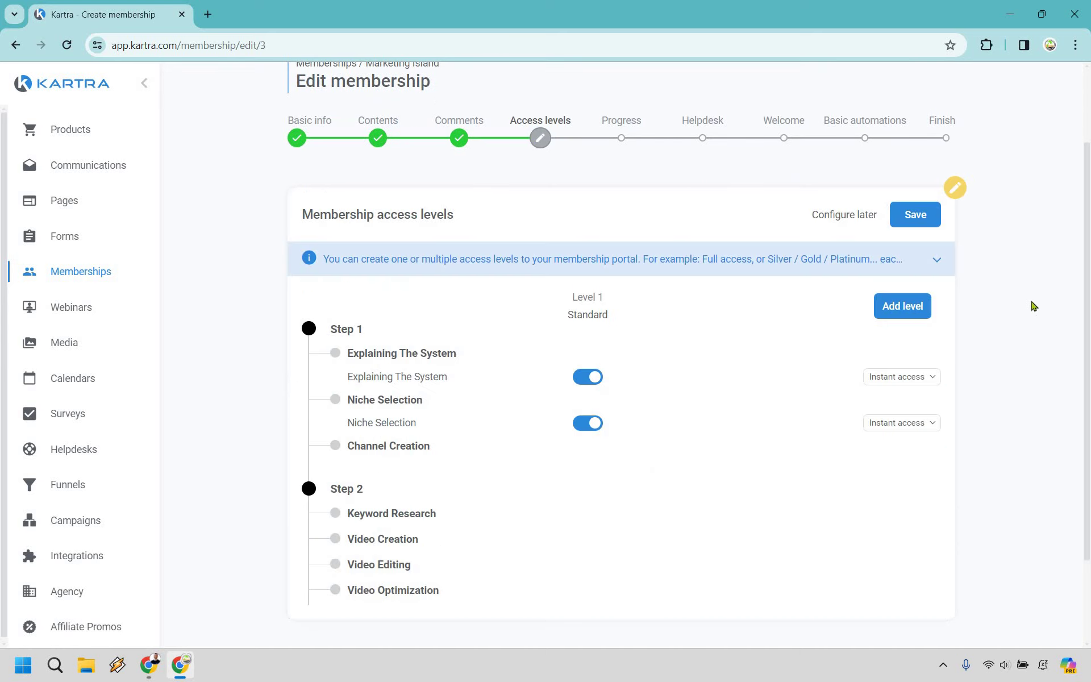
Step: Add an access level named Level 2 and grant it the Explaining The System and Niche Selection posts
click(938, 262)
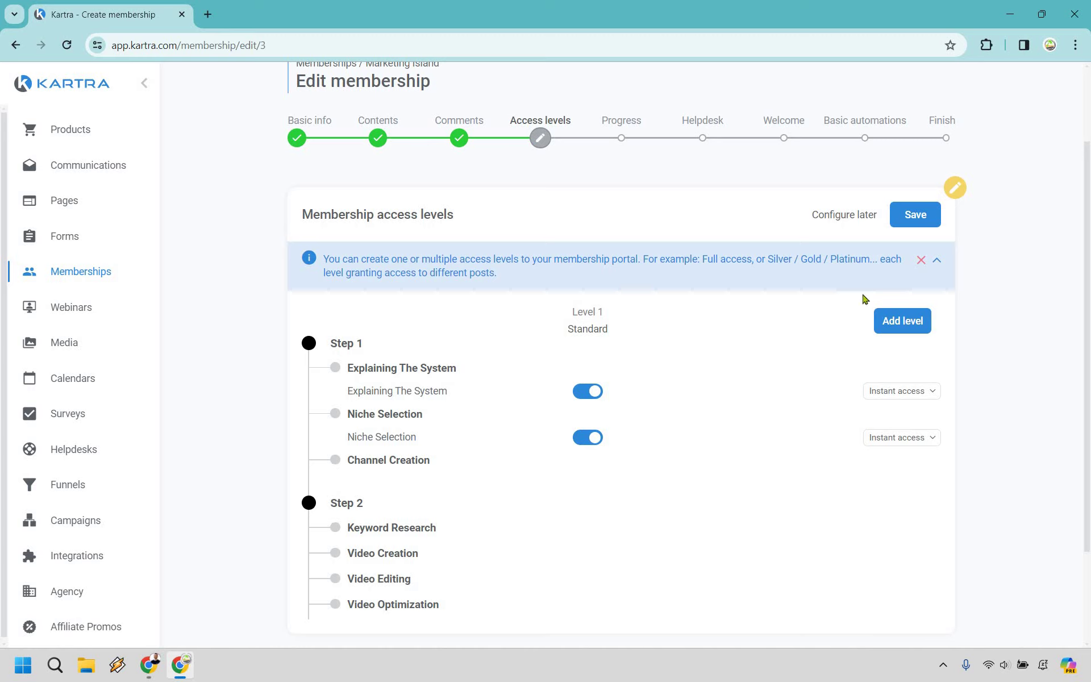
click(920, 322)
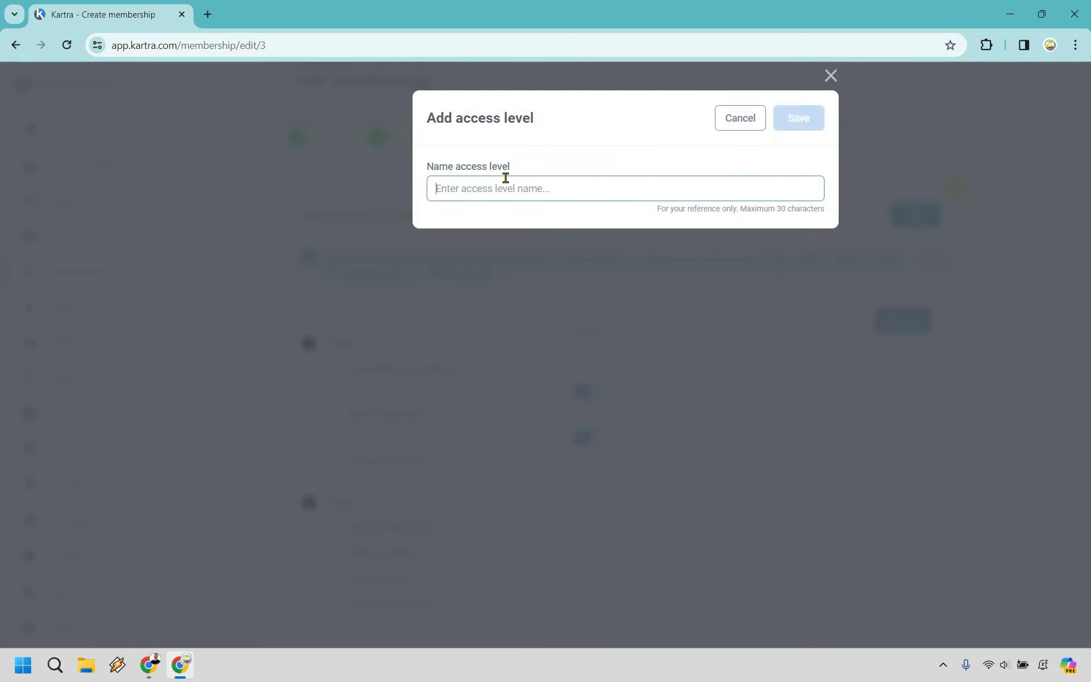
text(Level 2)
key(Return)
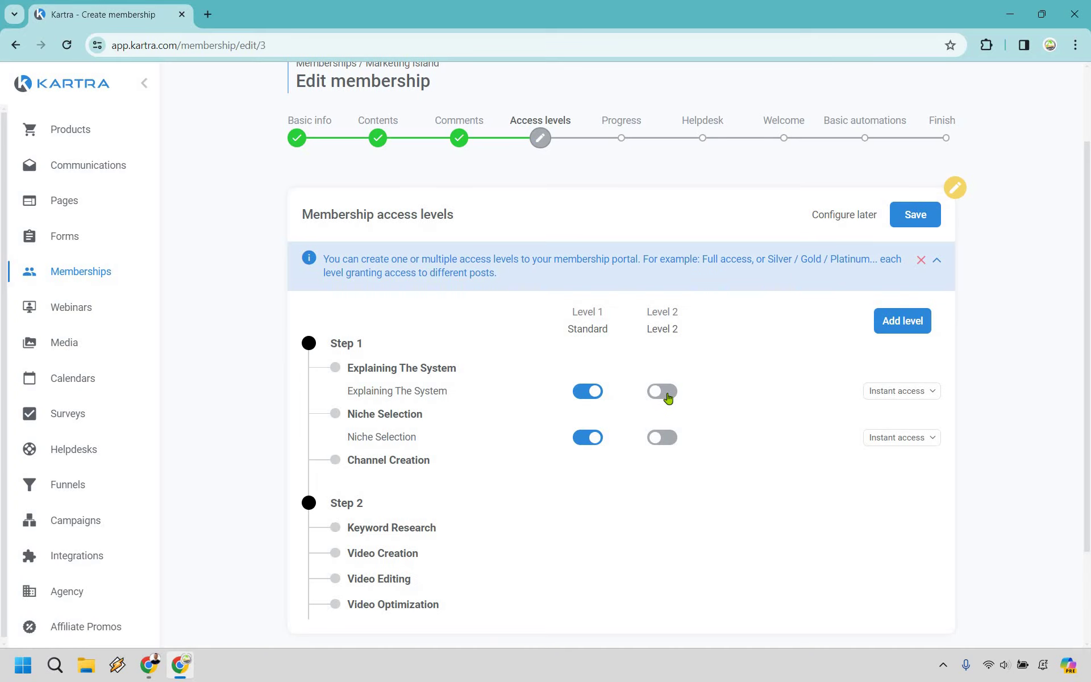
click(669, 397)
click(666, 443)
Step: Set Explaining The System to unlock 2 days after signup and Niche Selection 3 days after signup
click(912, 443)
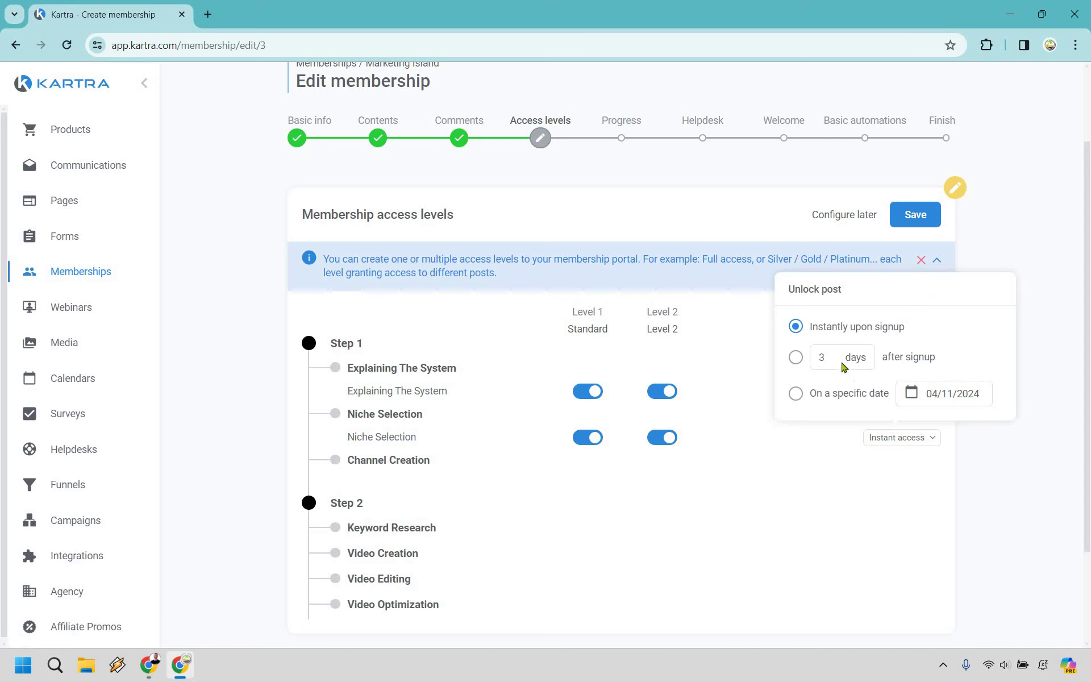
click(903, 392)
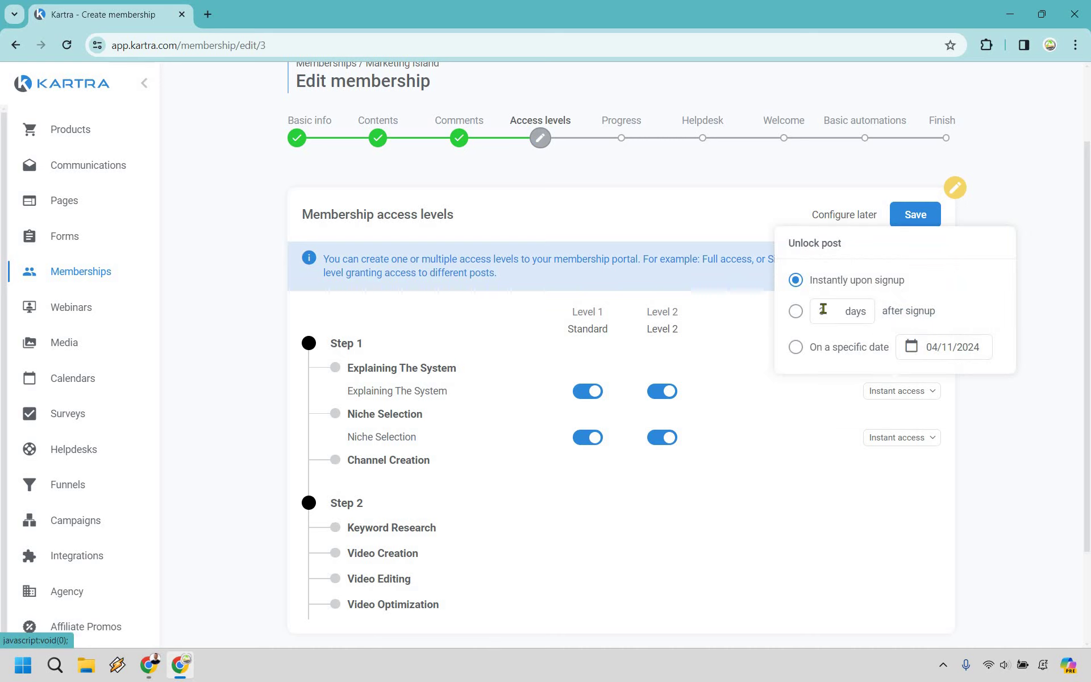
click(818, 310)
click(796, 311)
click(837, 311)
text(2)
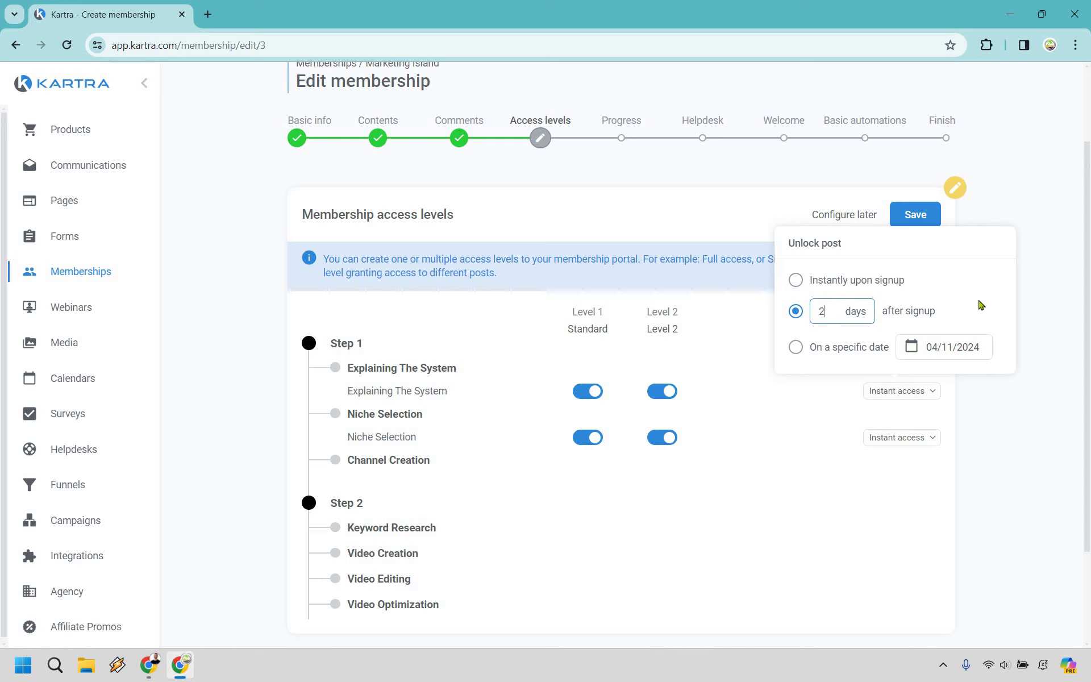
click(919, 440)
click(803, 358)
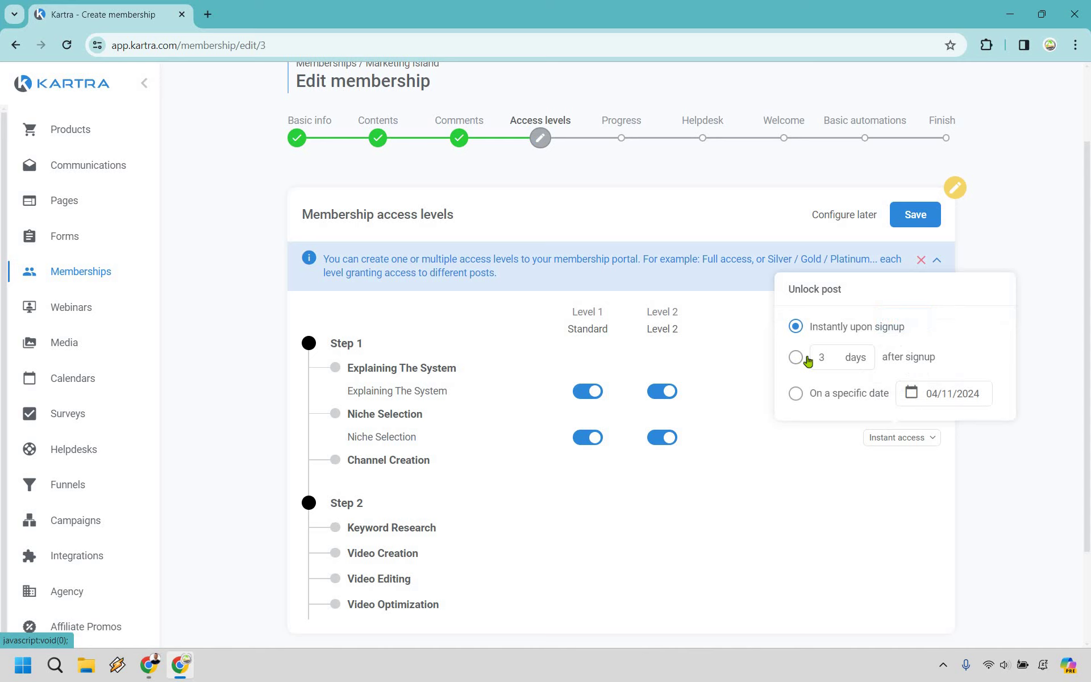
click(1054, 381)
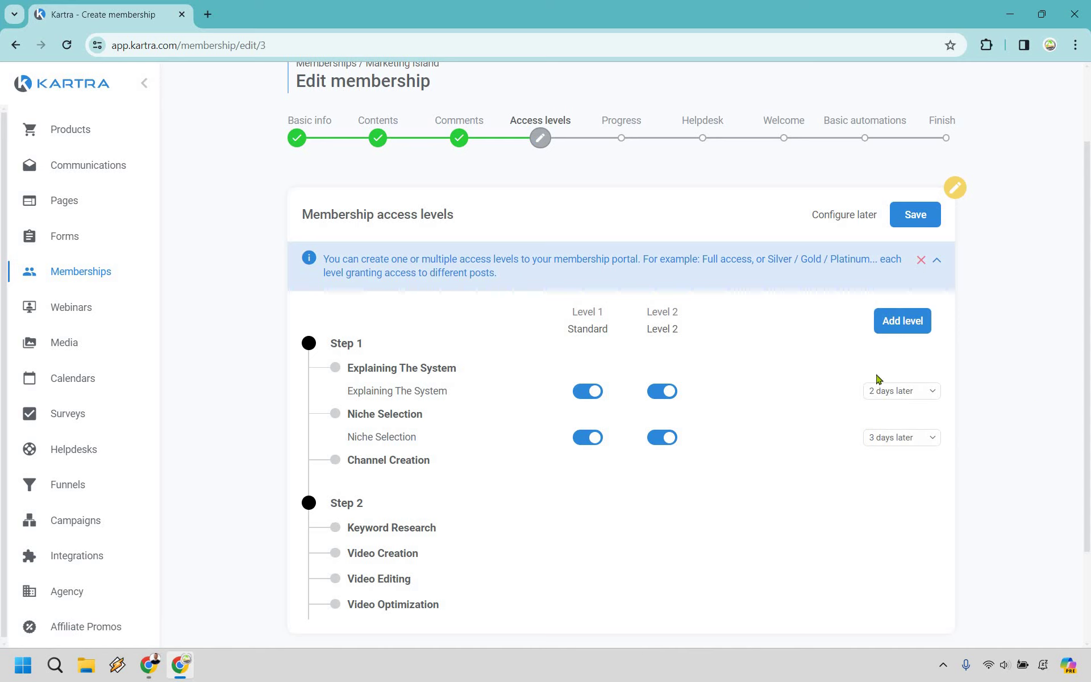
Step: Set Explaining The System to unlock instantly upon signup and Niche Selection 1 day after signup, and save the access levels
click(798, 284)
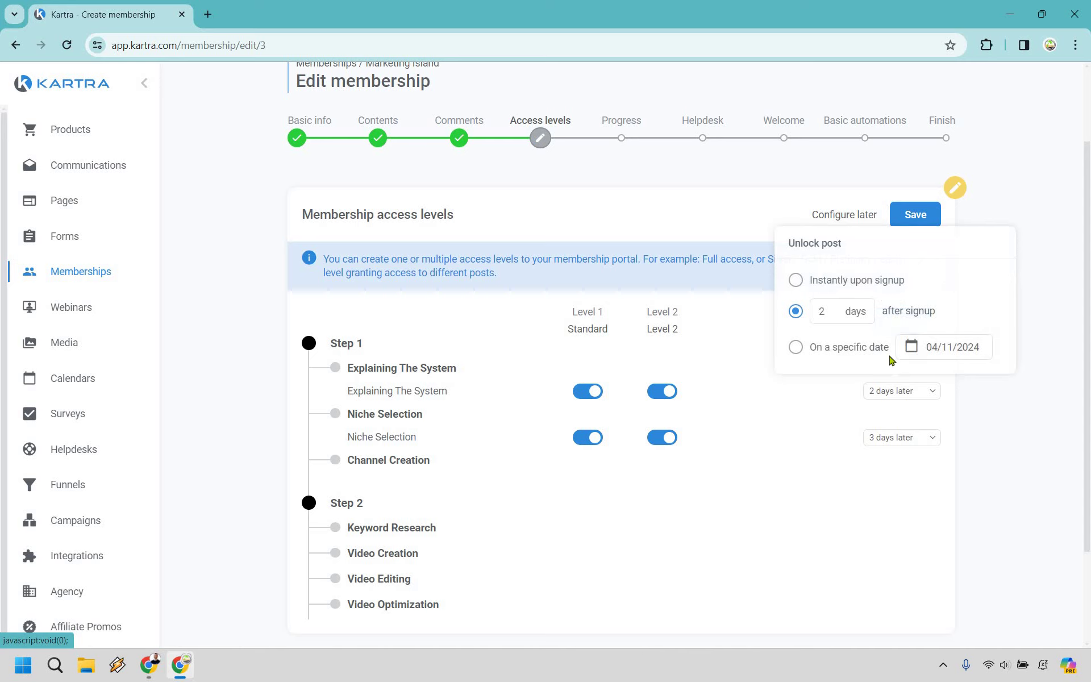
click(905, 442)
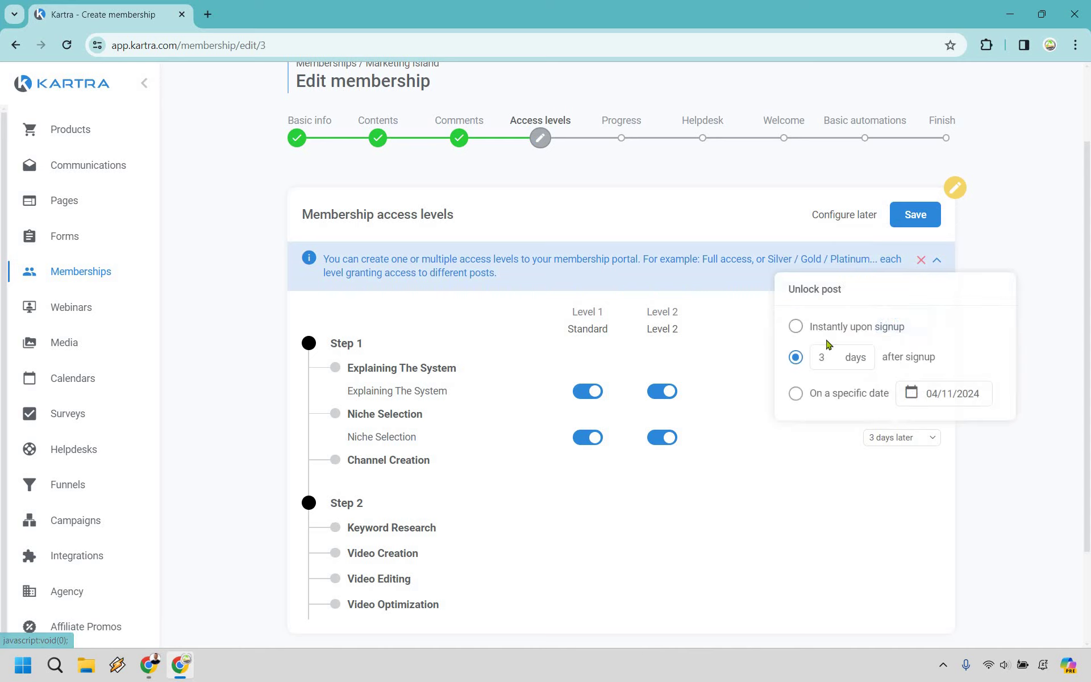
click(796, 327)
drag(829, 357, 815, 356)
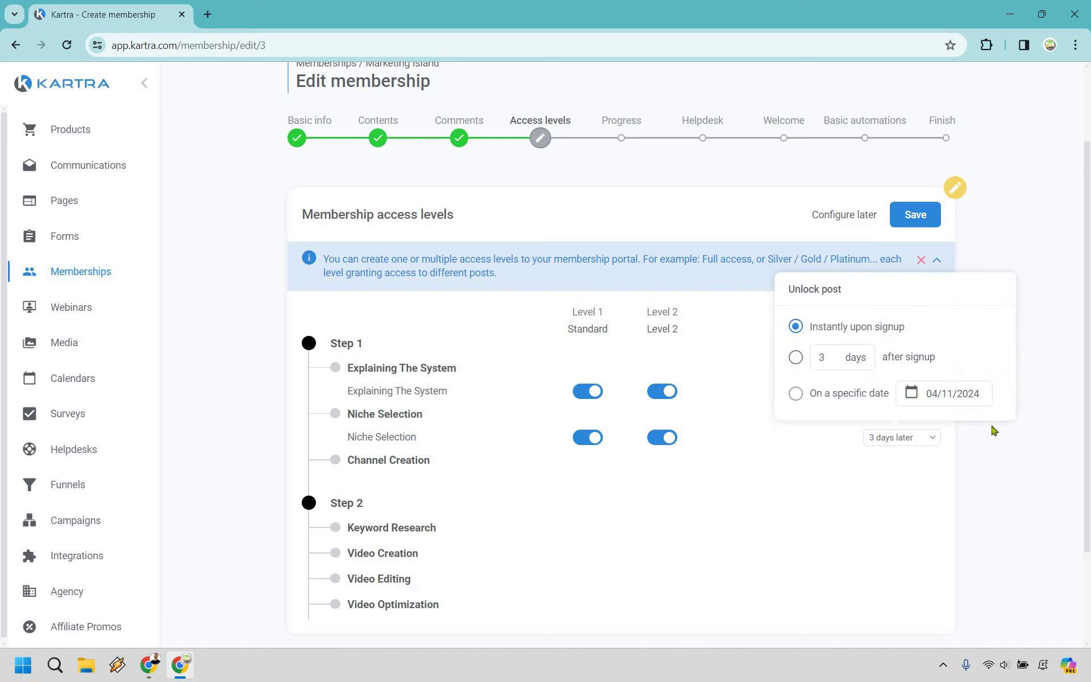
text(1)
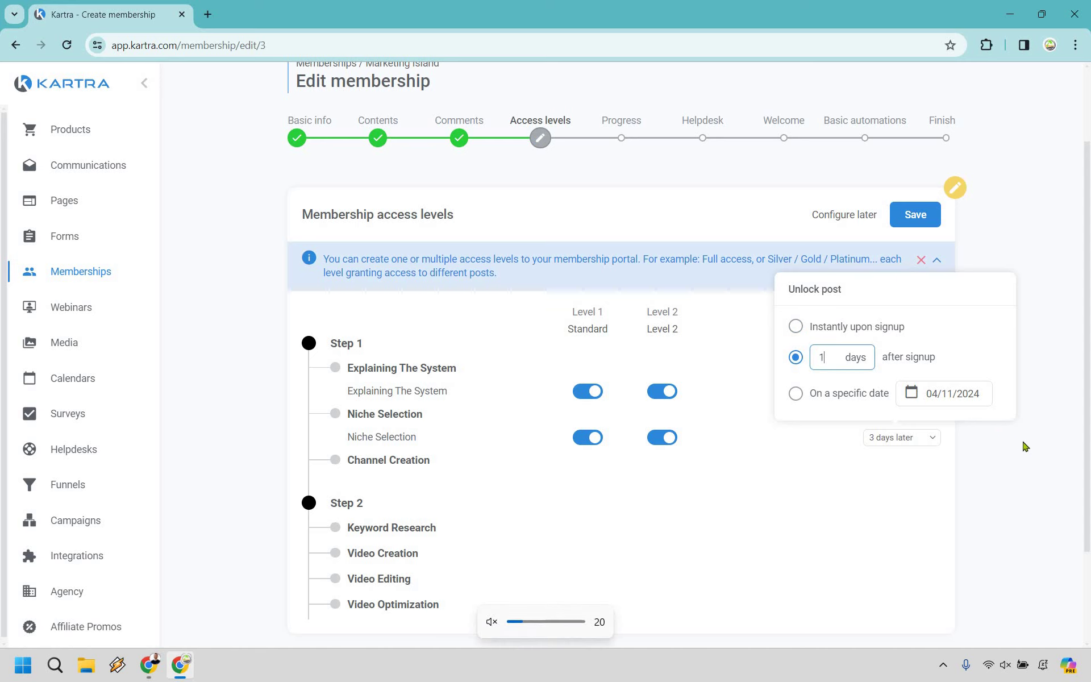
click(1024, 450)
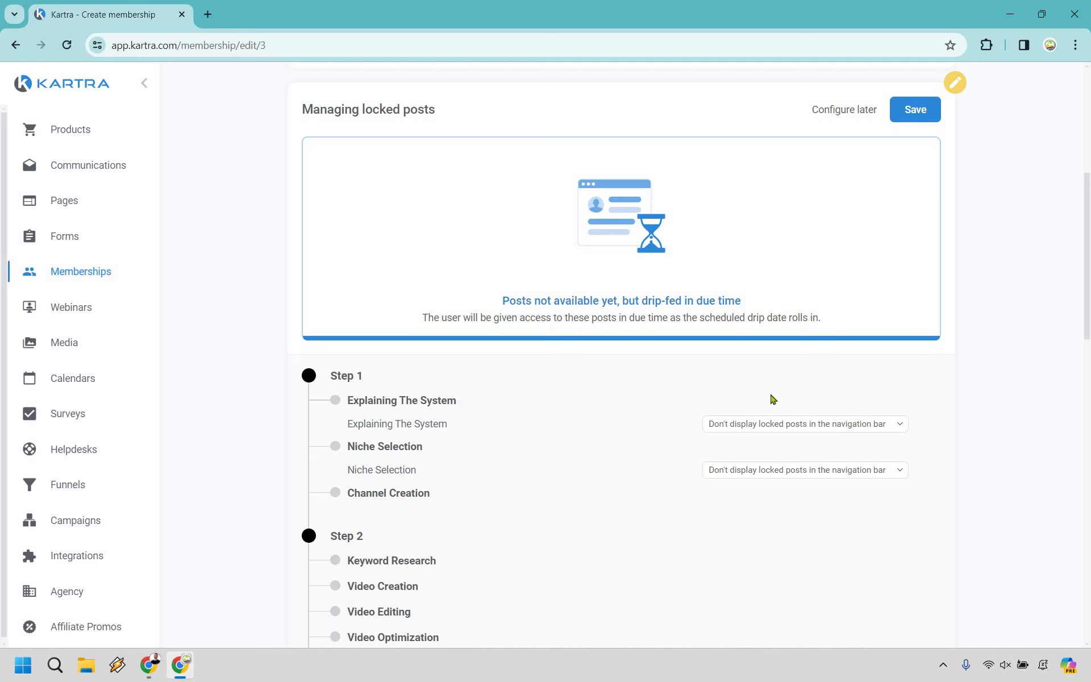
Step: Keep the locked Explaining The System post hidden from the navigation bar and save the locked-post settings
click(765, 425)
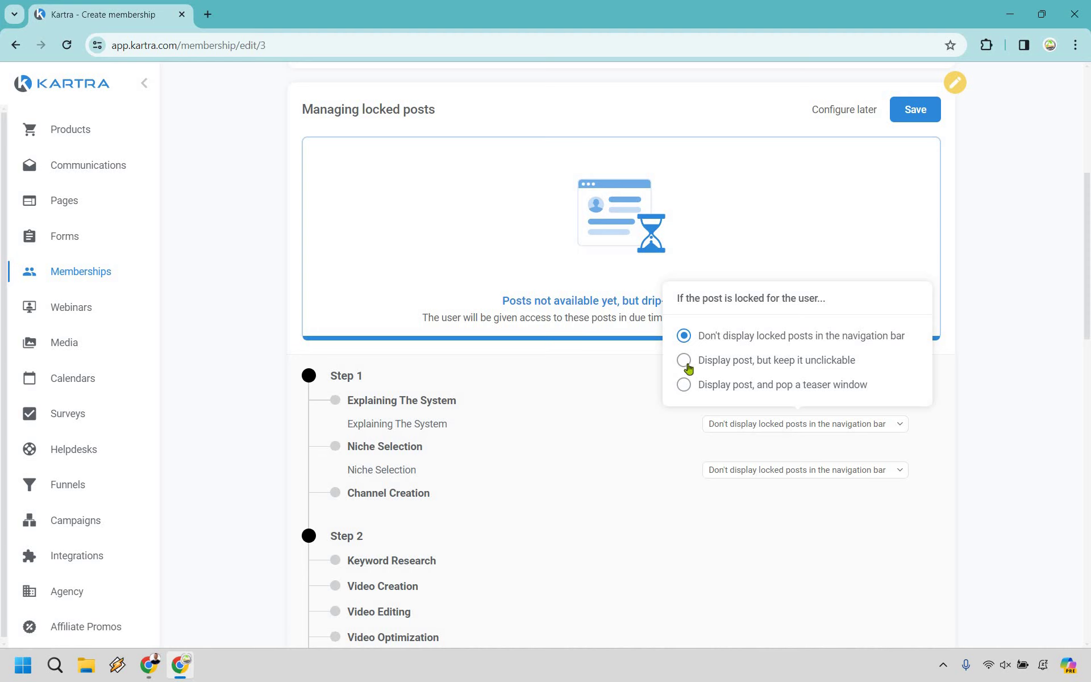
click(826, 369)
click(684, 335)
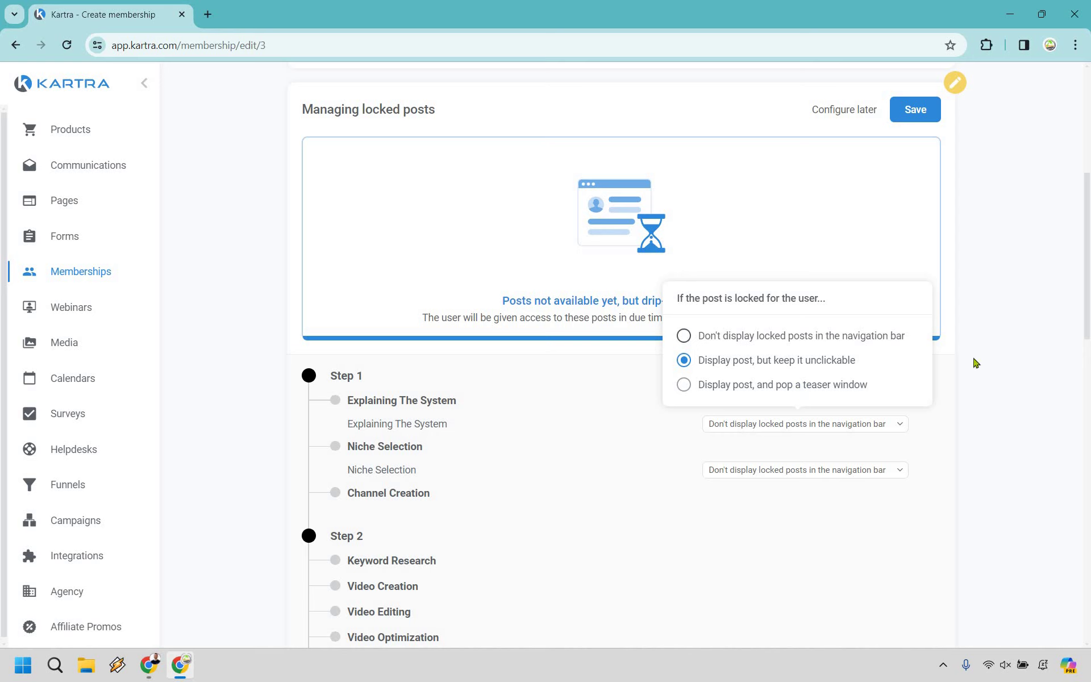
click(1023, 357)
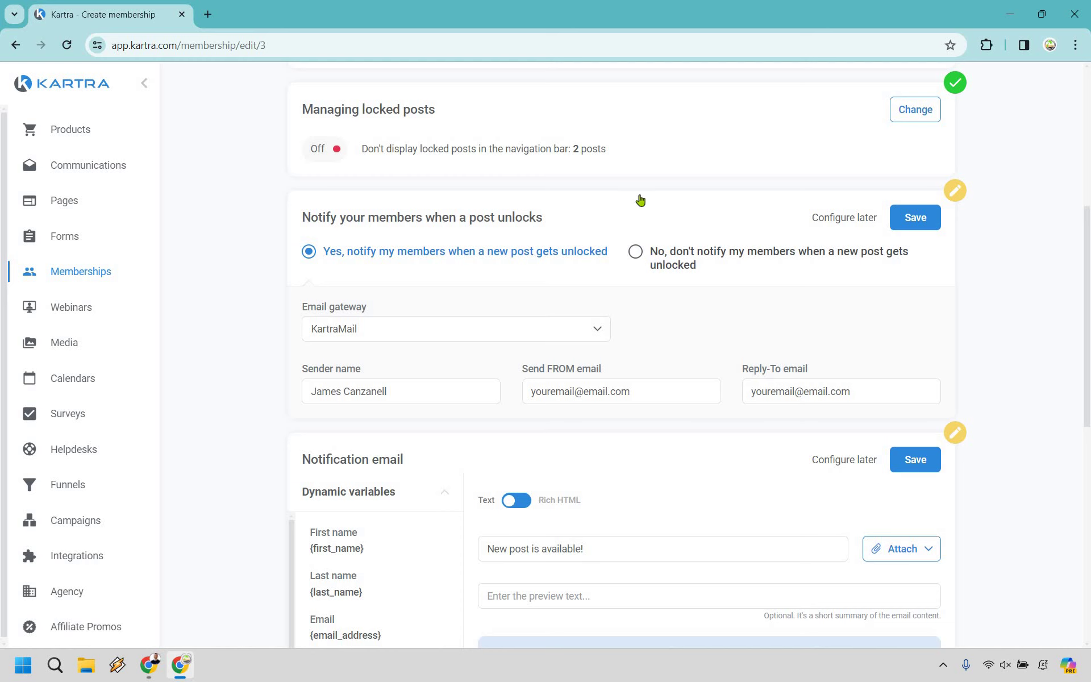
Step: Keep notifications for unlocked posts enabled, accept the DKIM low-deliverability notice, correct the sender's name and save the notification settings
scroll(659, 196, down, 2)
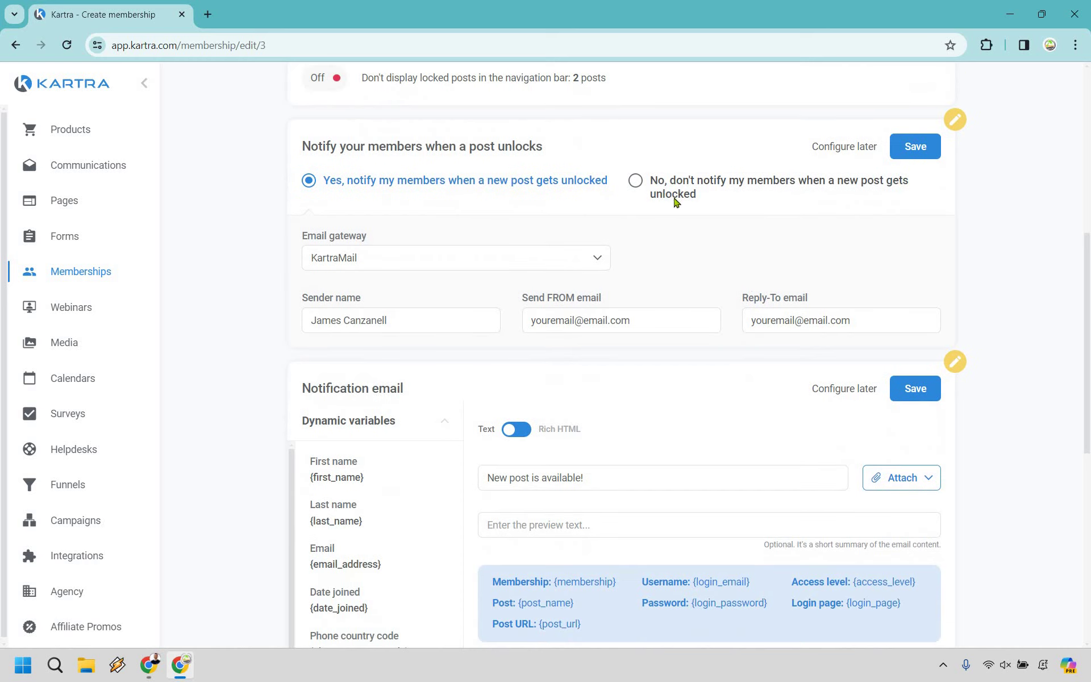
scroll(776, 433, down, 6)
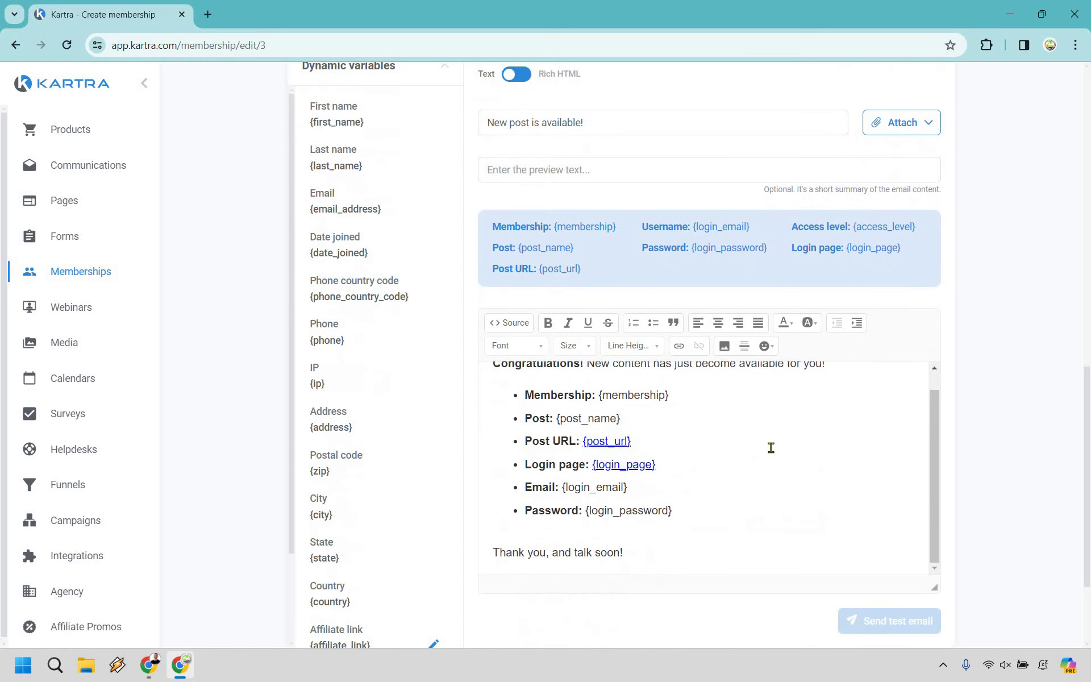
scroll(602, 500, up, 1)
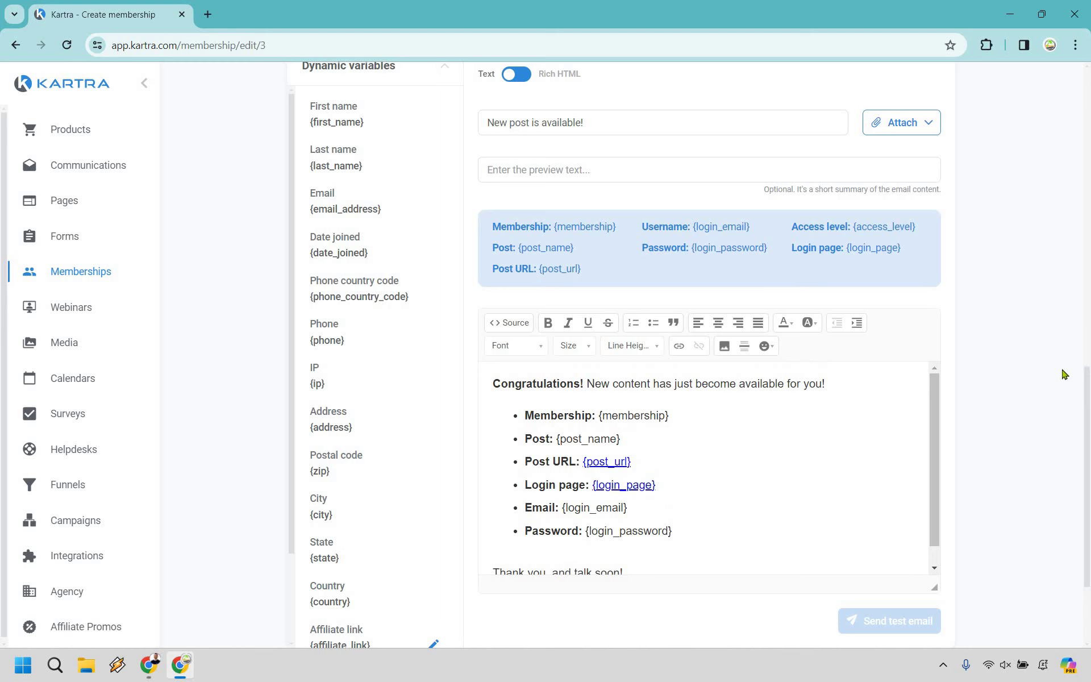
scroll(339, 361, up, 3)
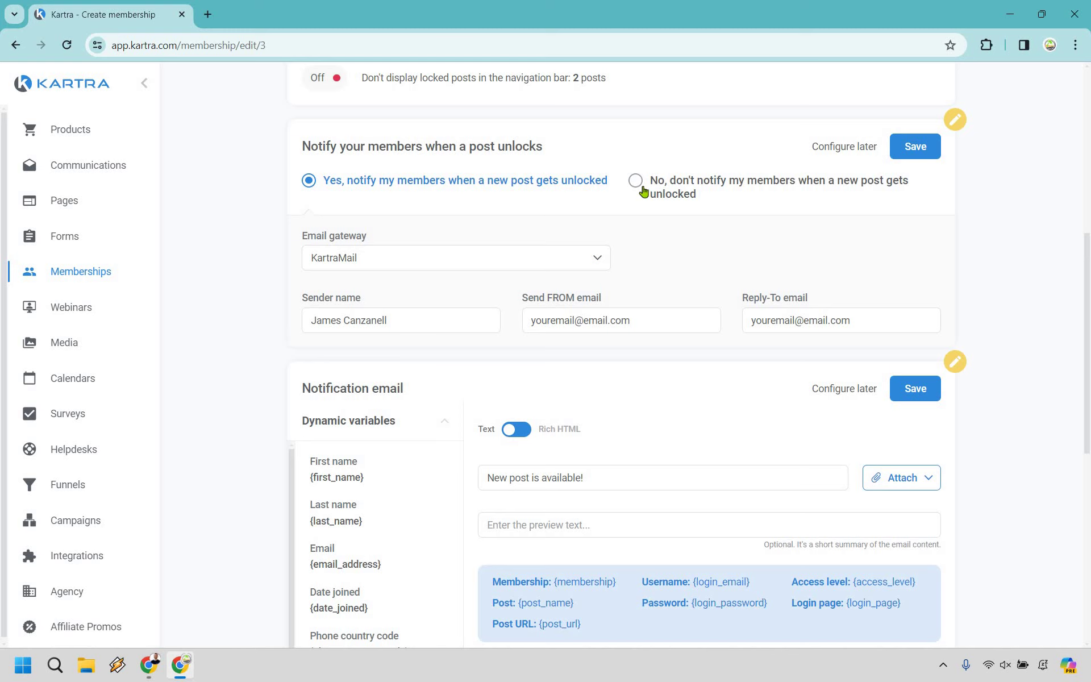
click(925, 154)
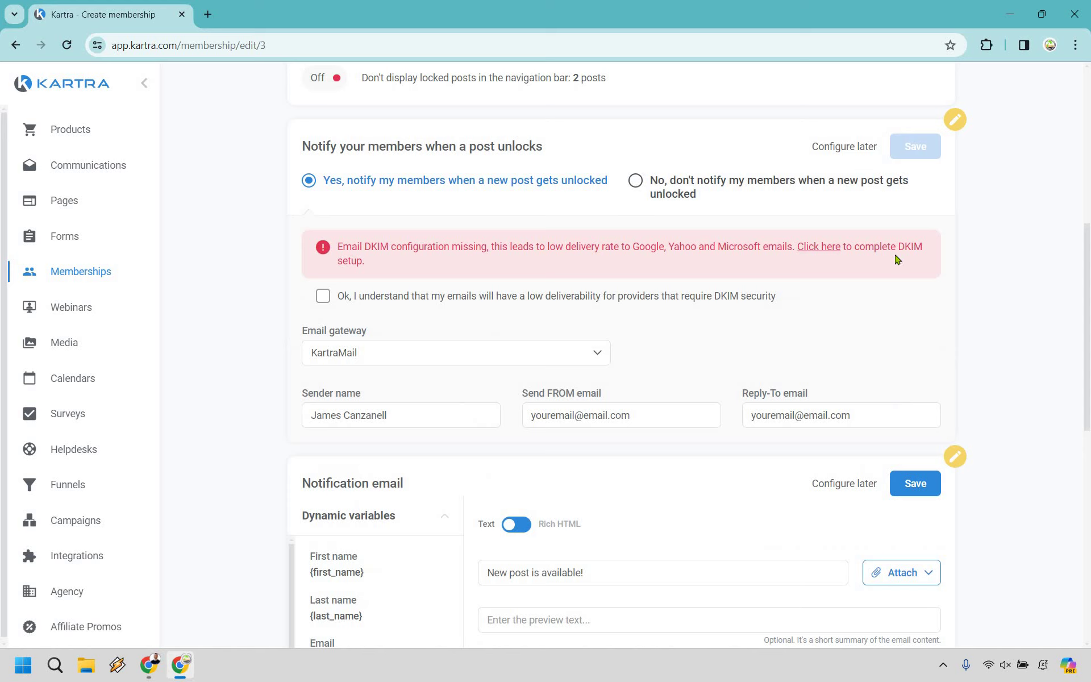
click(323, 296)
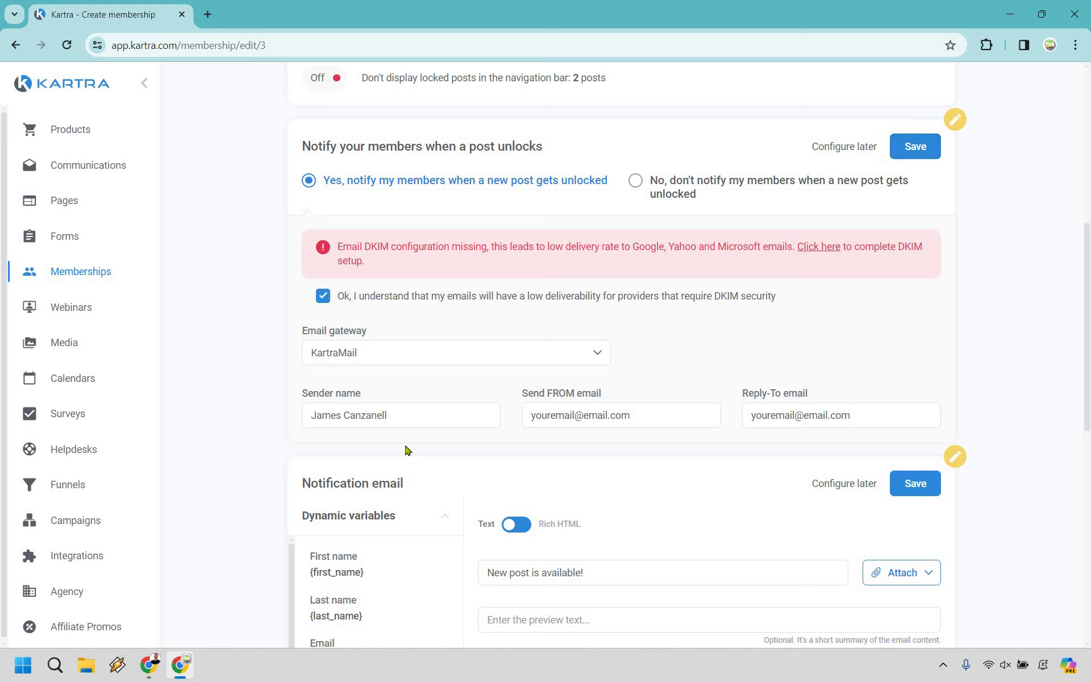
click(408, 415)
text(a)
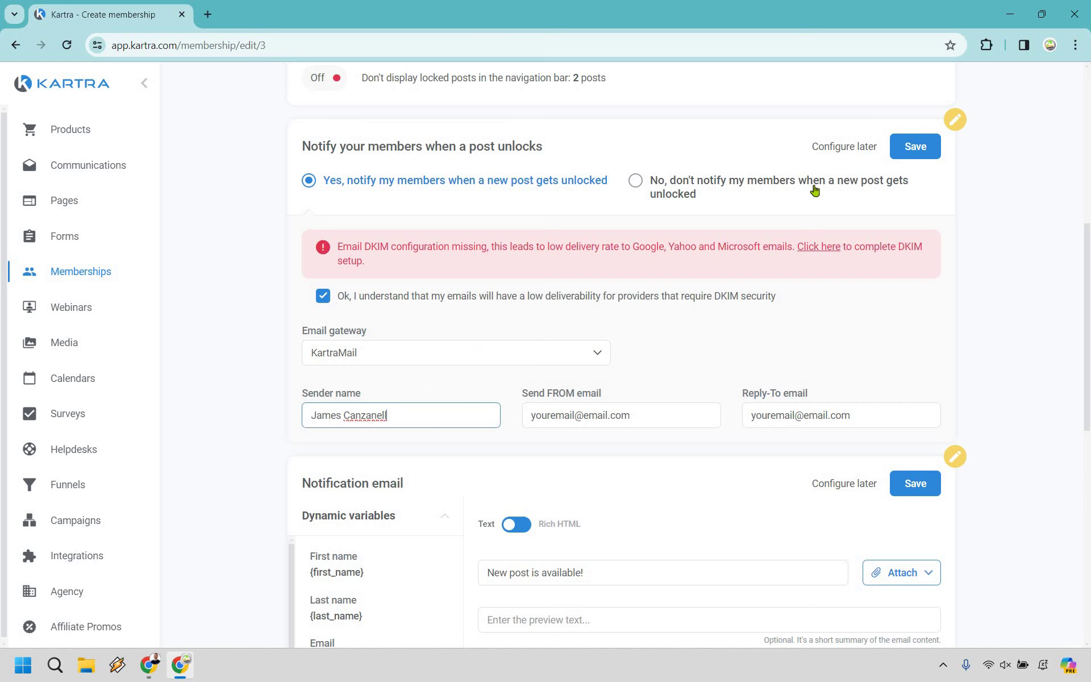
click(922, 157)
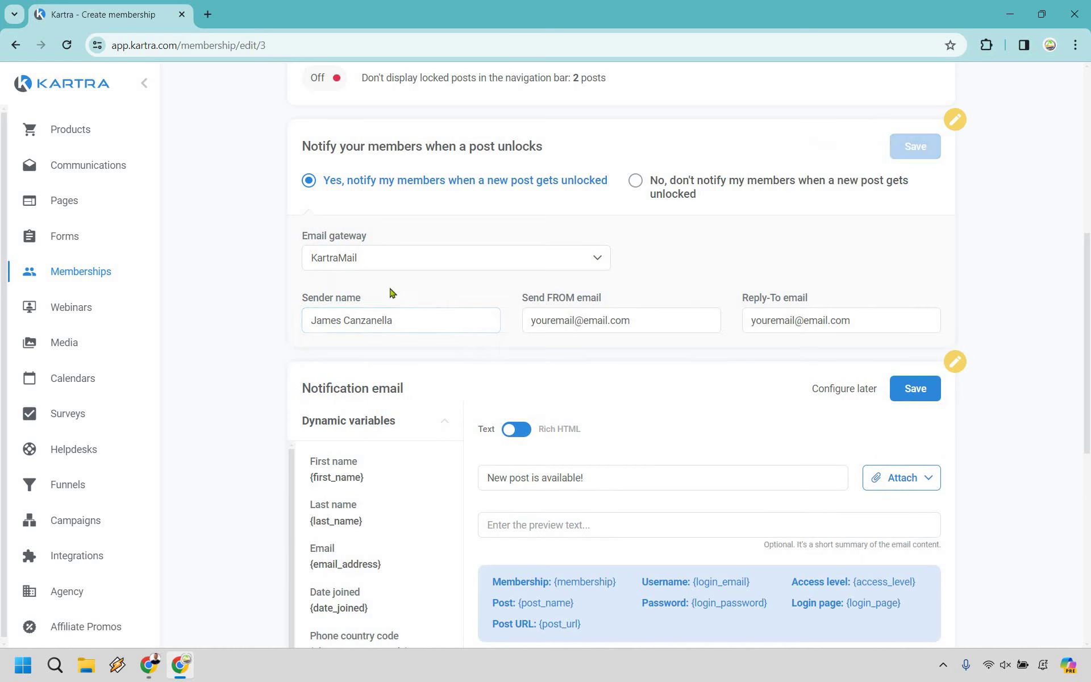
scroll(1052, 222, down, 5)
scroll(913, 113, up, 3)
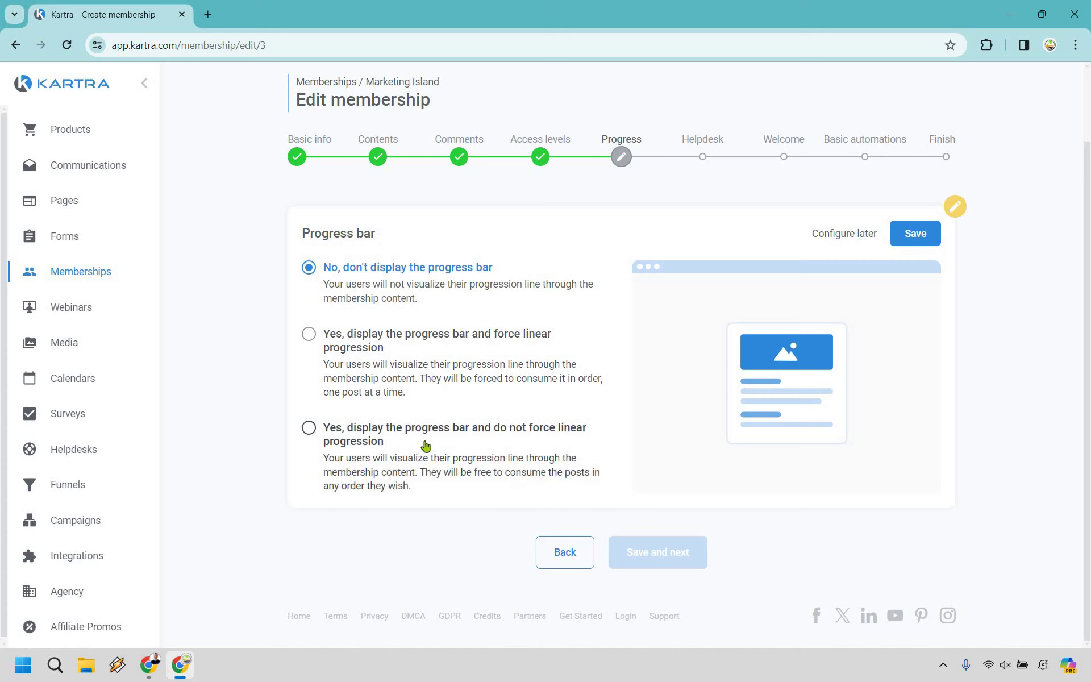
Step: Try displaying the progress bar with forced linear progression and view the posts tracked for Level 2
click(426, 352)
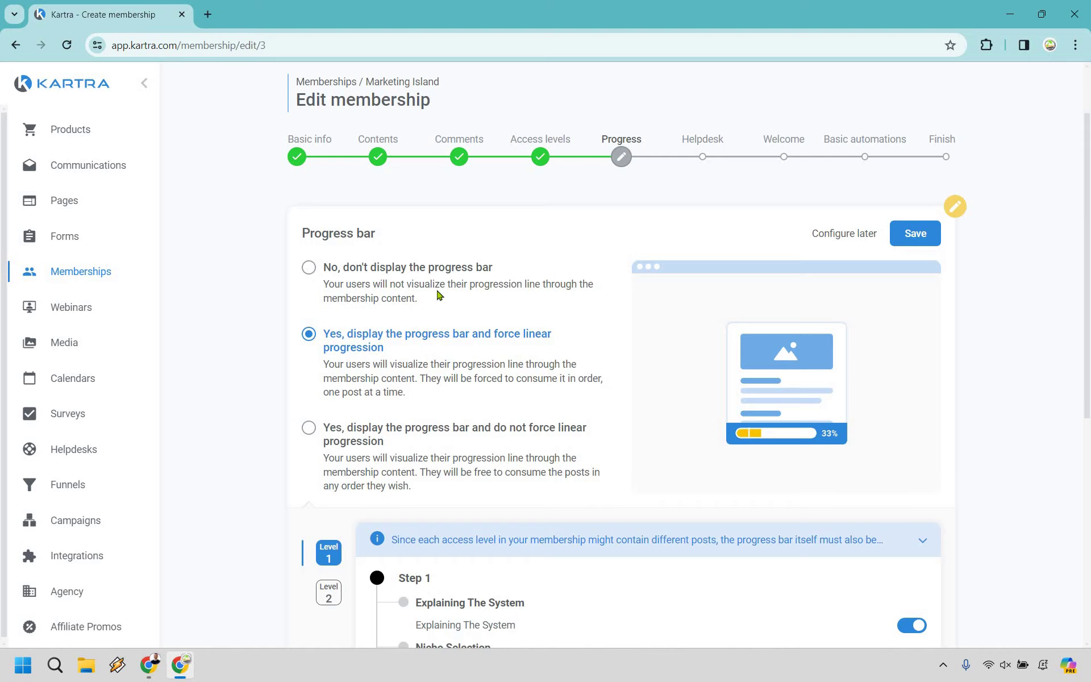
scroll(455, 295, down, 6)
click(923, 115)
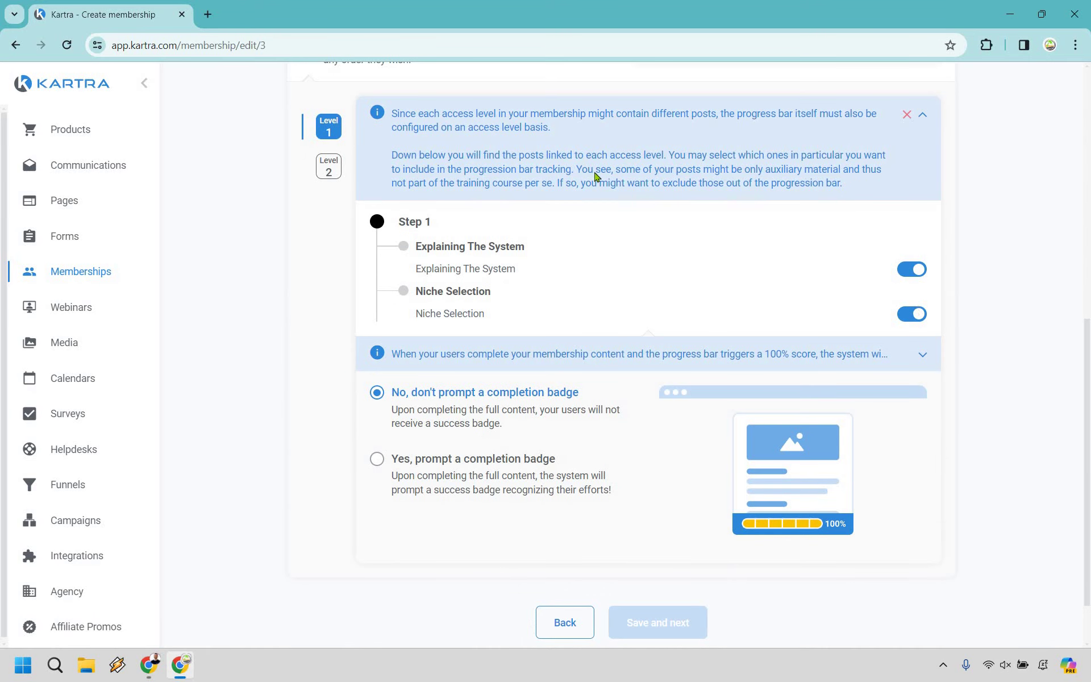
click(330, 170)
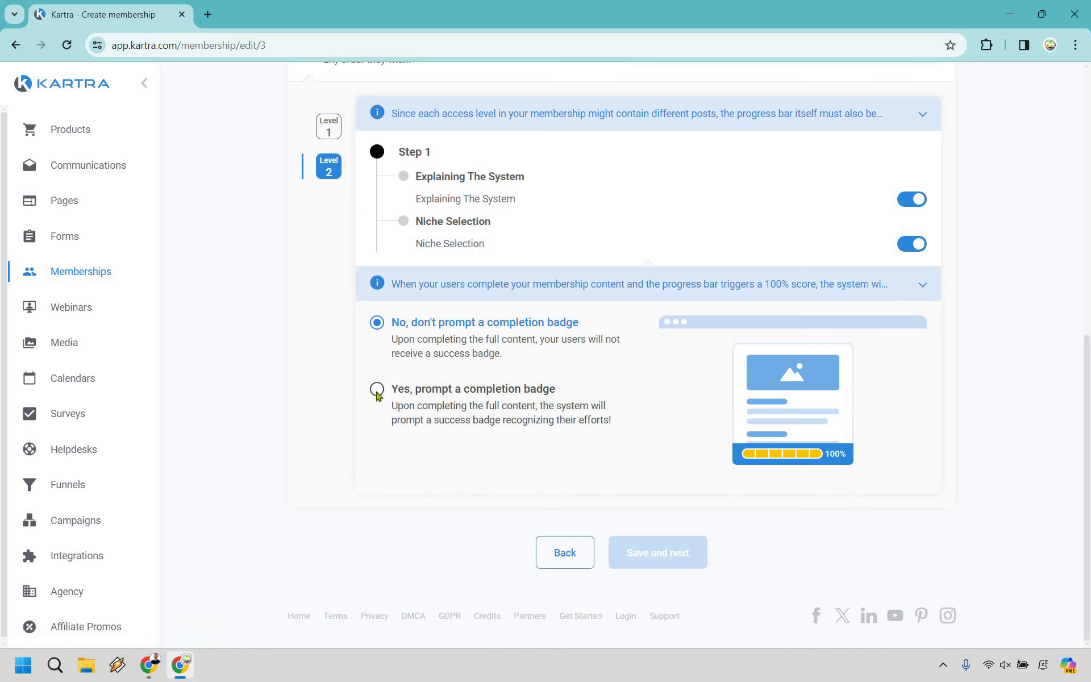
Step: Try prompting a completion badge for Level 2 and preview another badge design
click(436, 402)
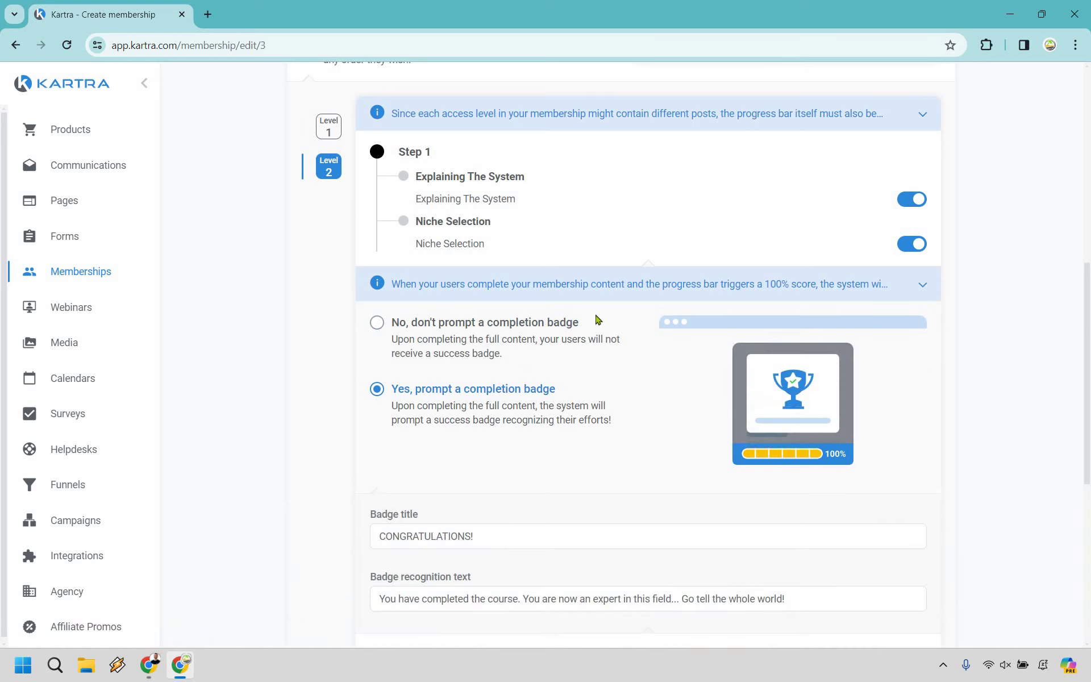
scroll(477, 389, down, 7)
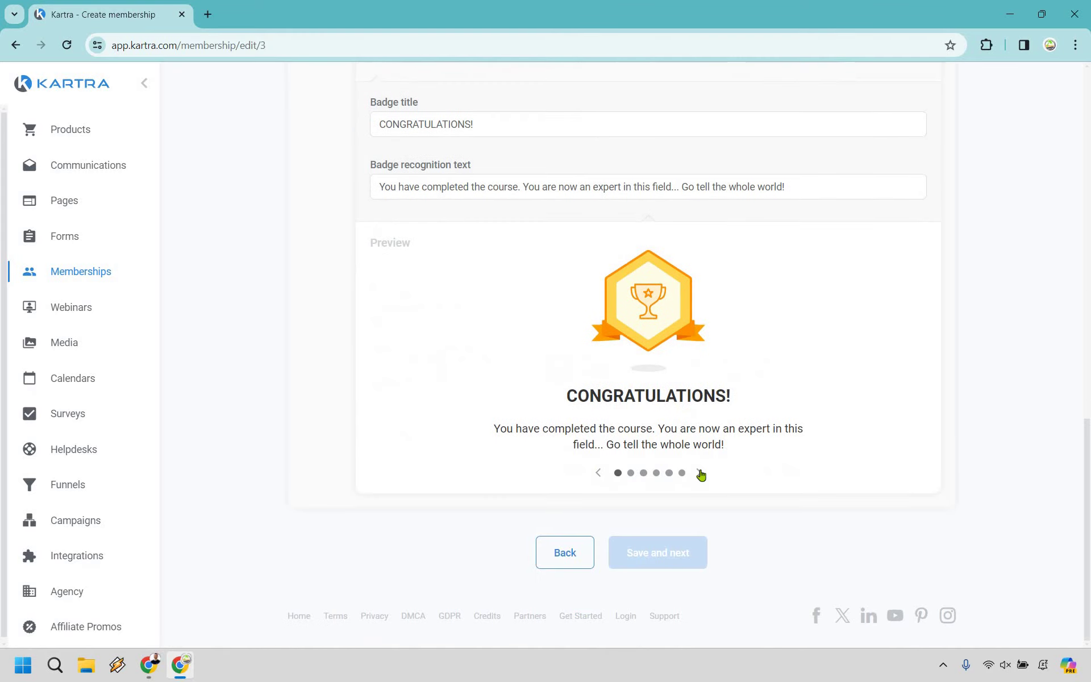
click(701, 474)
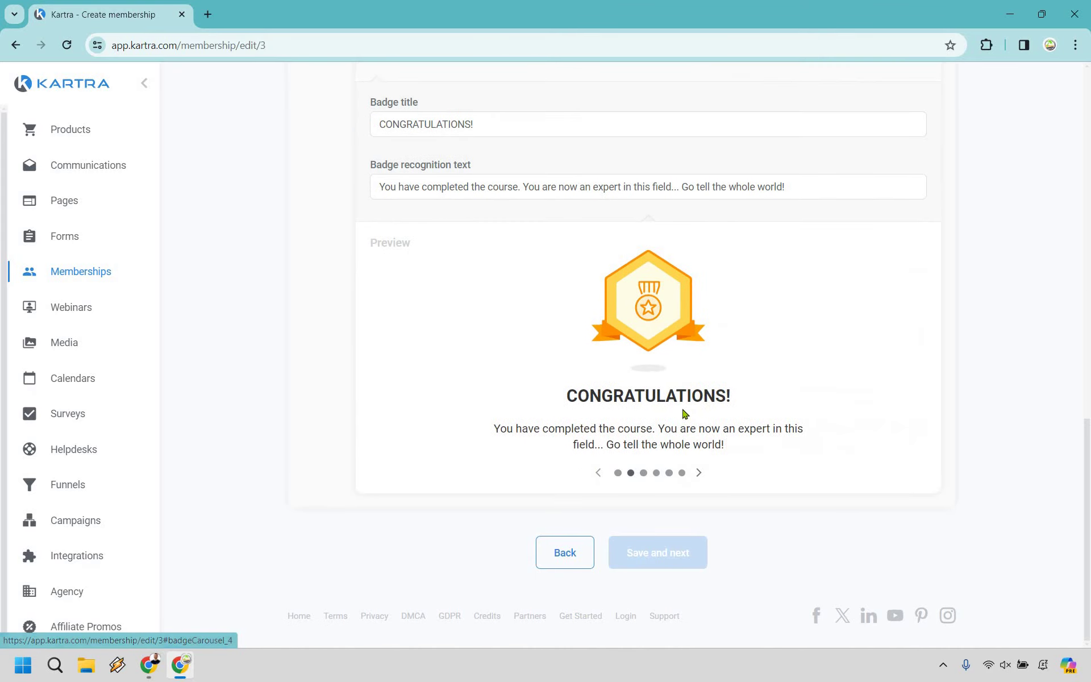
scroll(679, 417, up, 5)
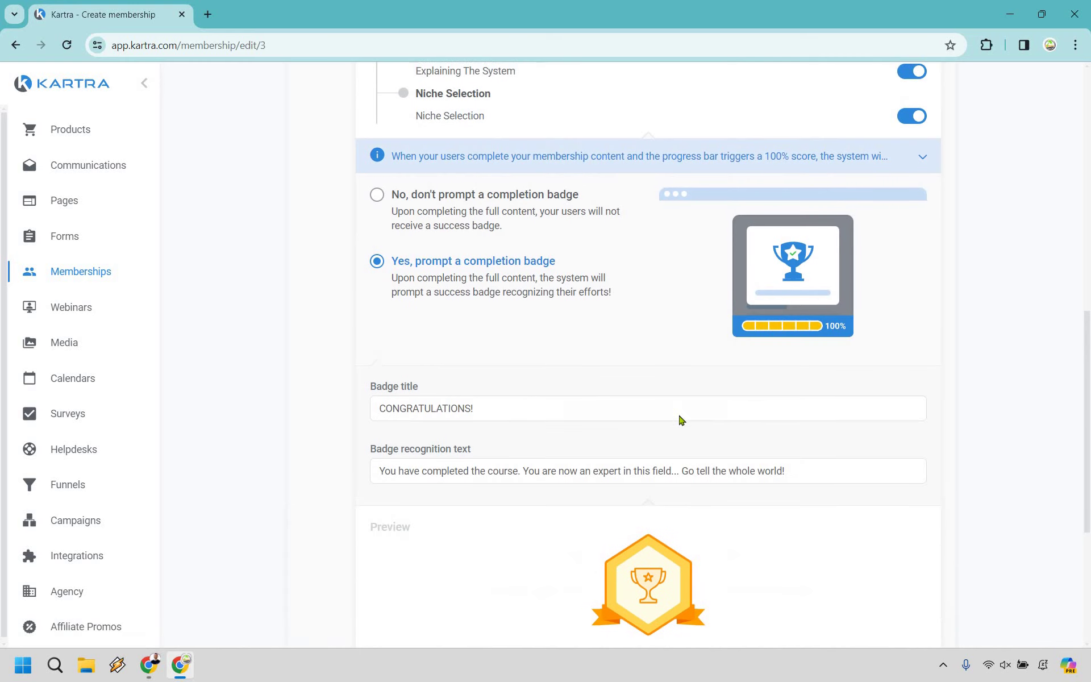
scroll(639, 382, up, 10)
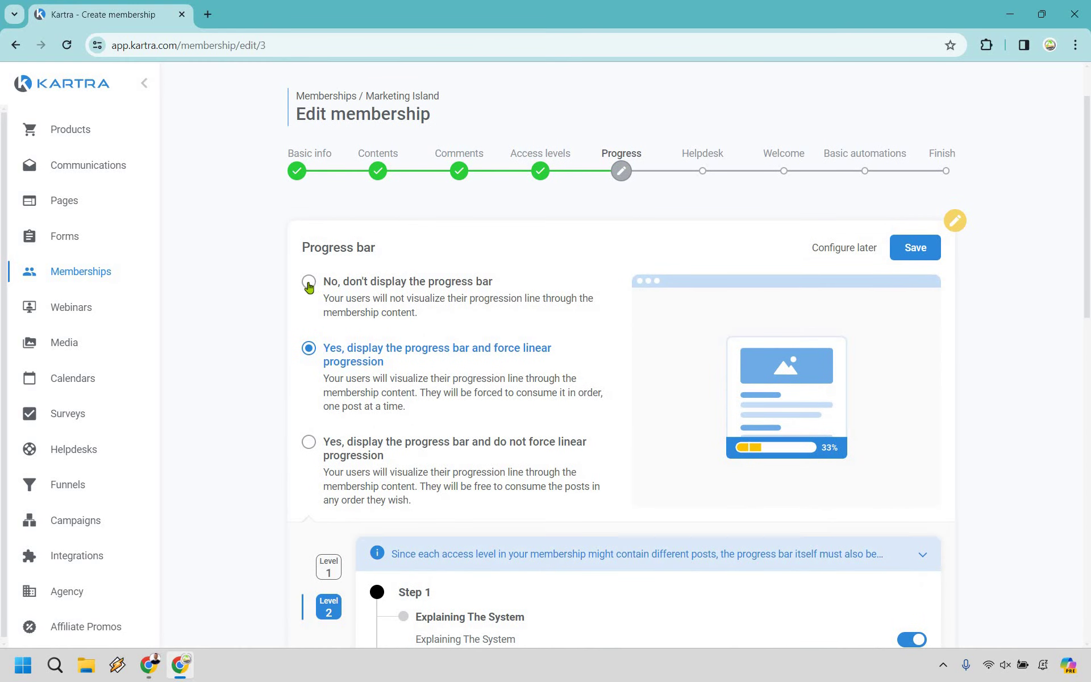
Step: Choose not to display the progress bar and keep customer support set to No support, saving both wizard stages
click(500, 308)
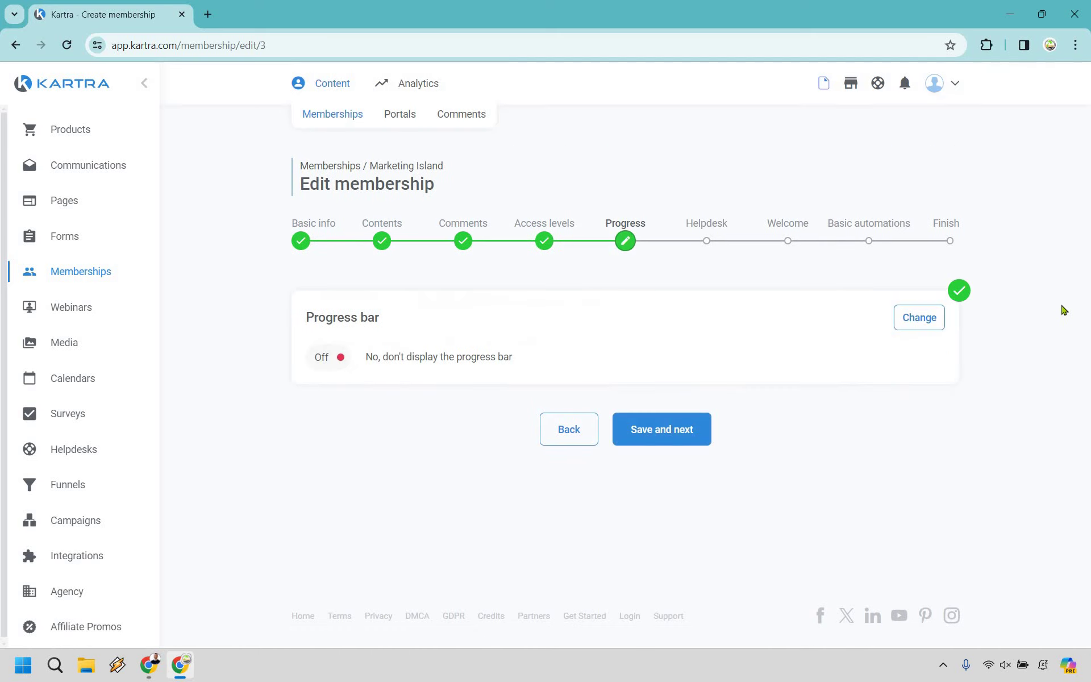
click(673, 436)
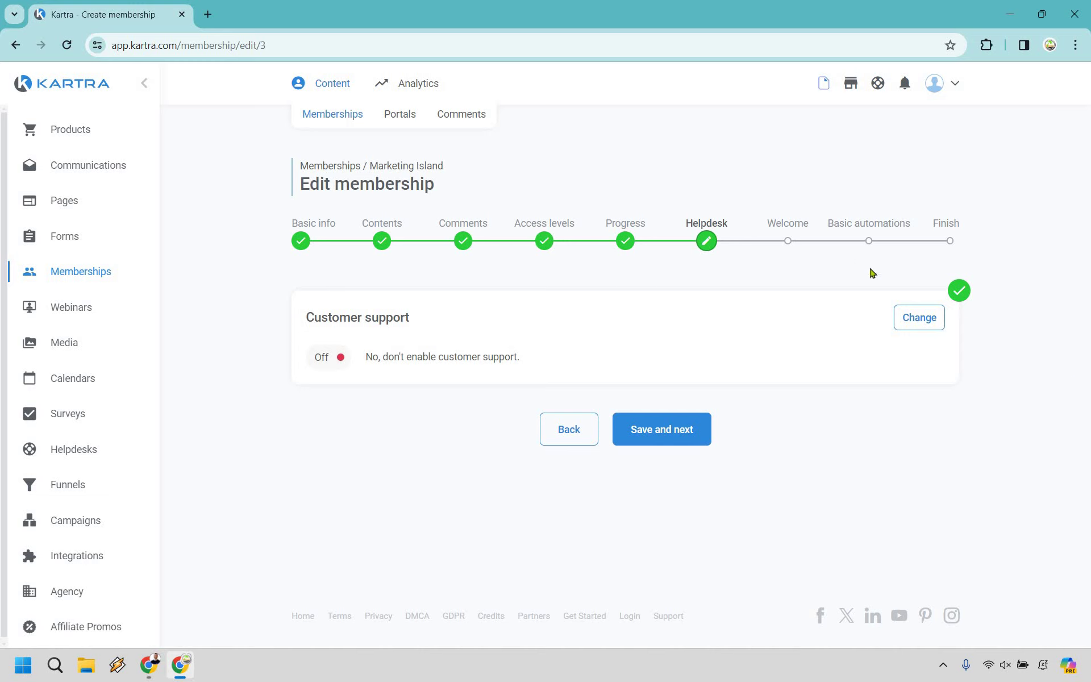
click(930, 322)
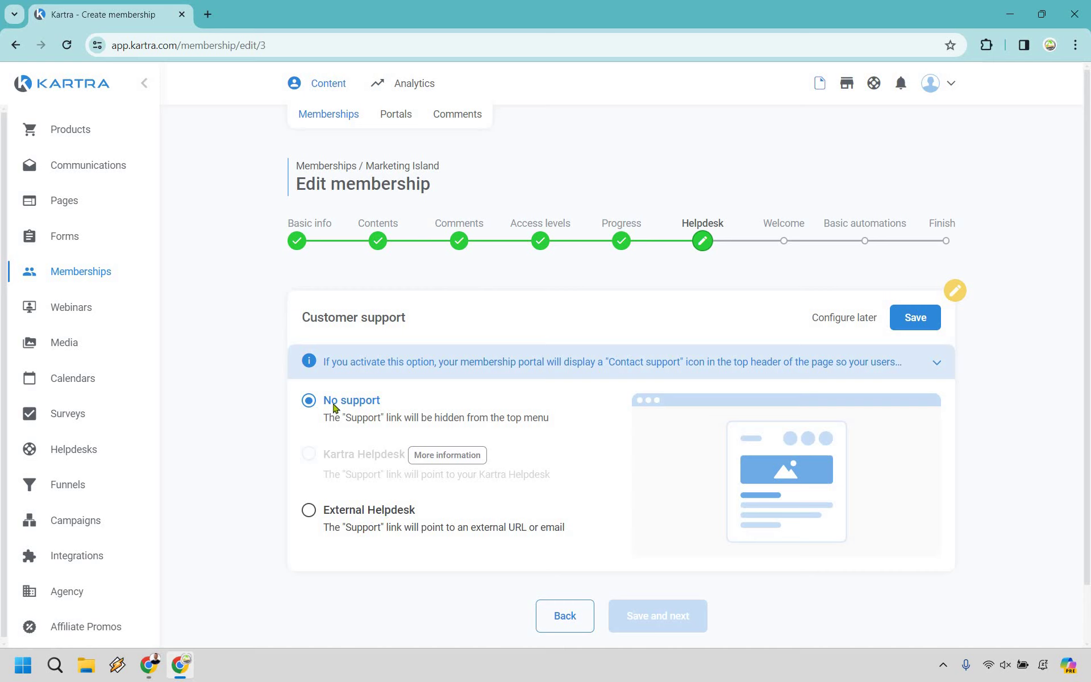
click(925, 319)
click(918, 318)
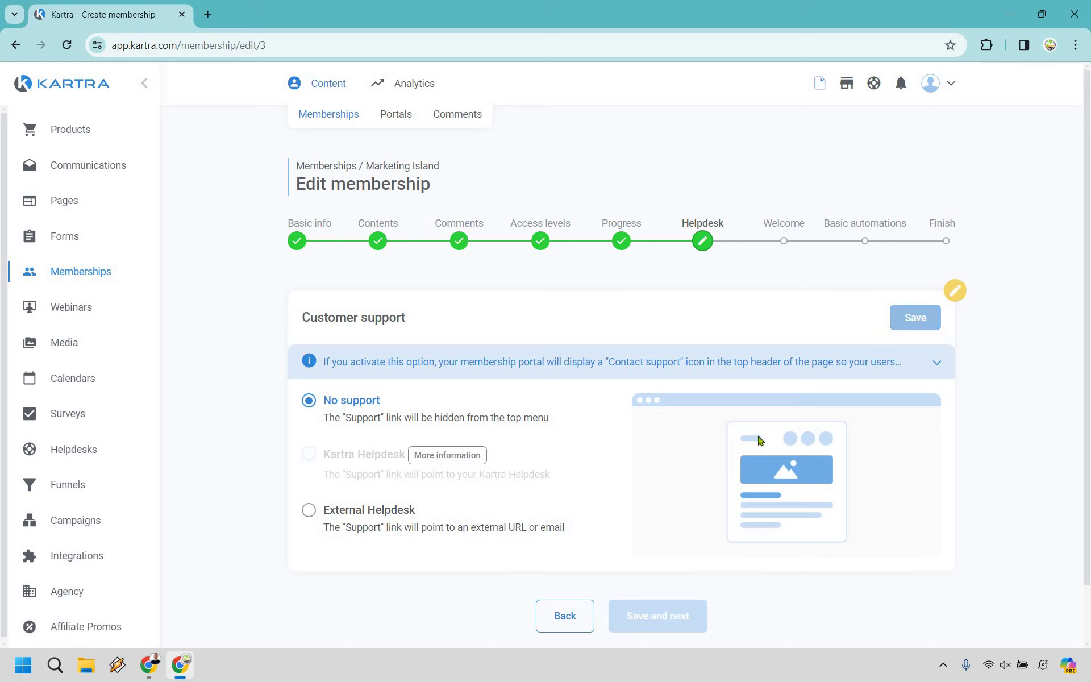
click(664, 430)
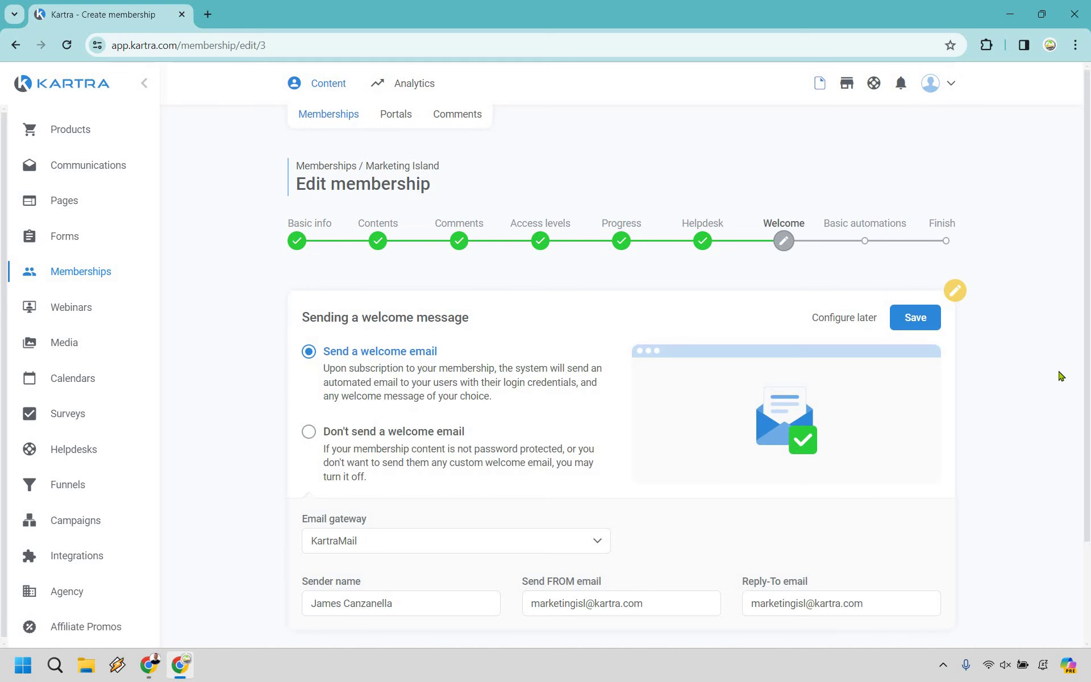
Step: Keep sending a welcome email through KartraMail with the existing sender details and save the sending settings
scroll(1064, 357, down, 2)
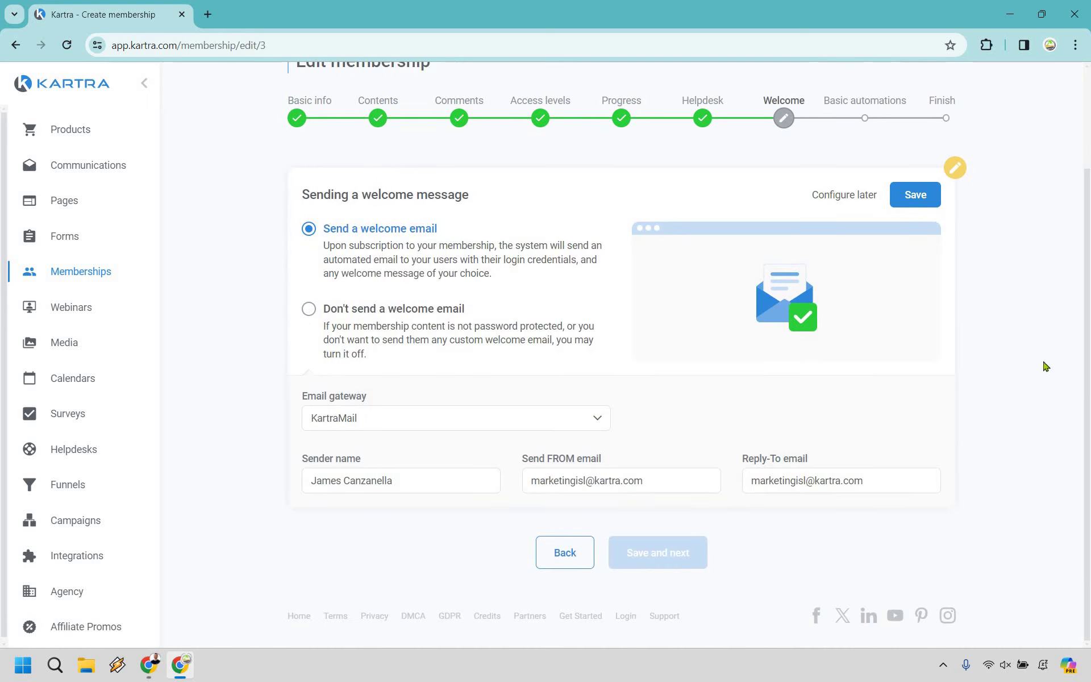
scroll(926, 279, up, 1)
click(918, 266)
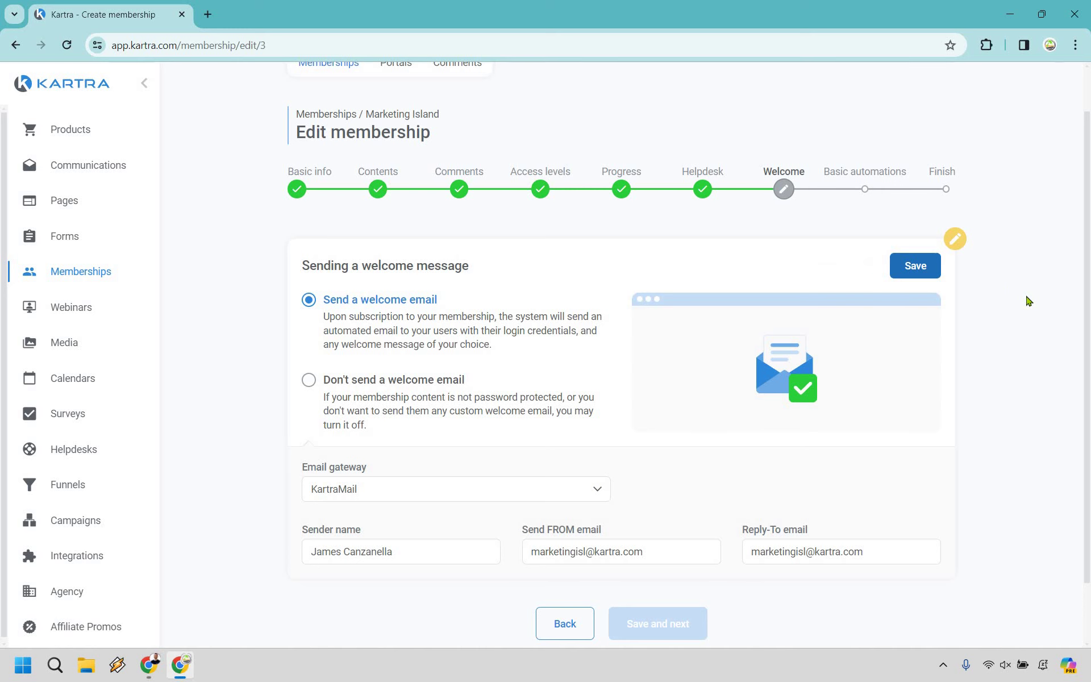
Step: Review the default welcome message with the subject "Your login information" and save it without changes
scroll(1048, 306, down, 5)
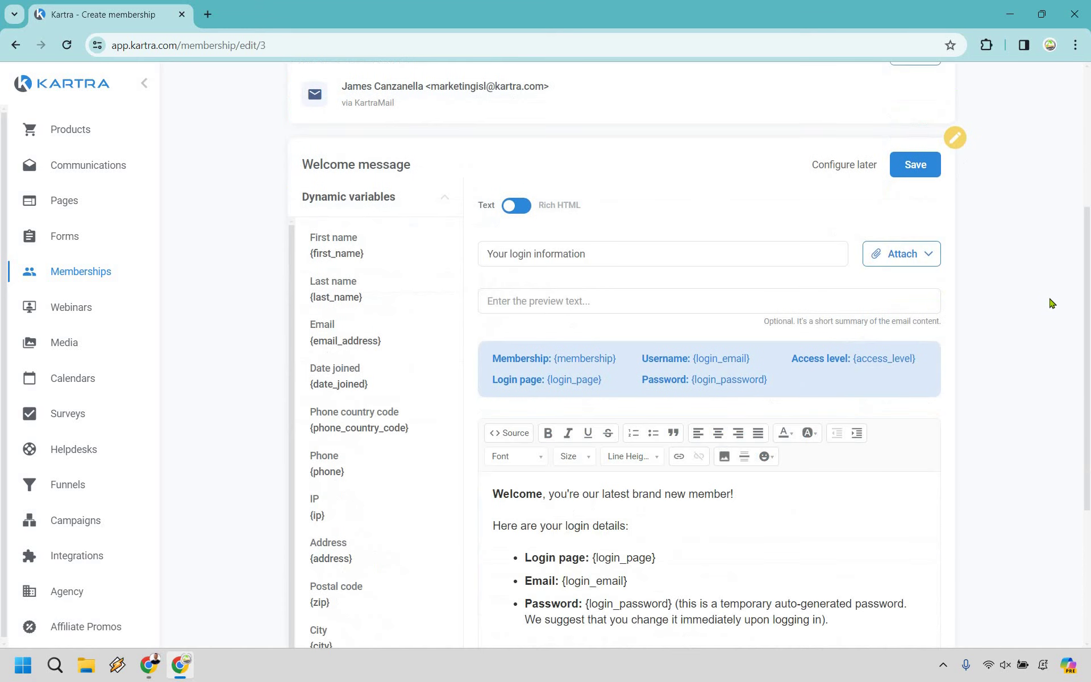
scroll(1051, 305, up, 1)
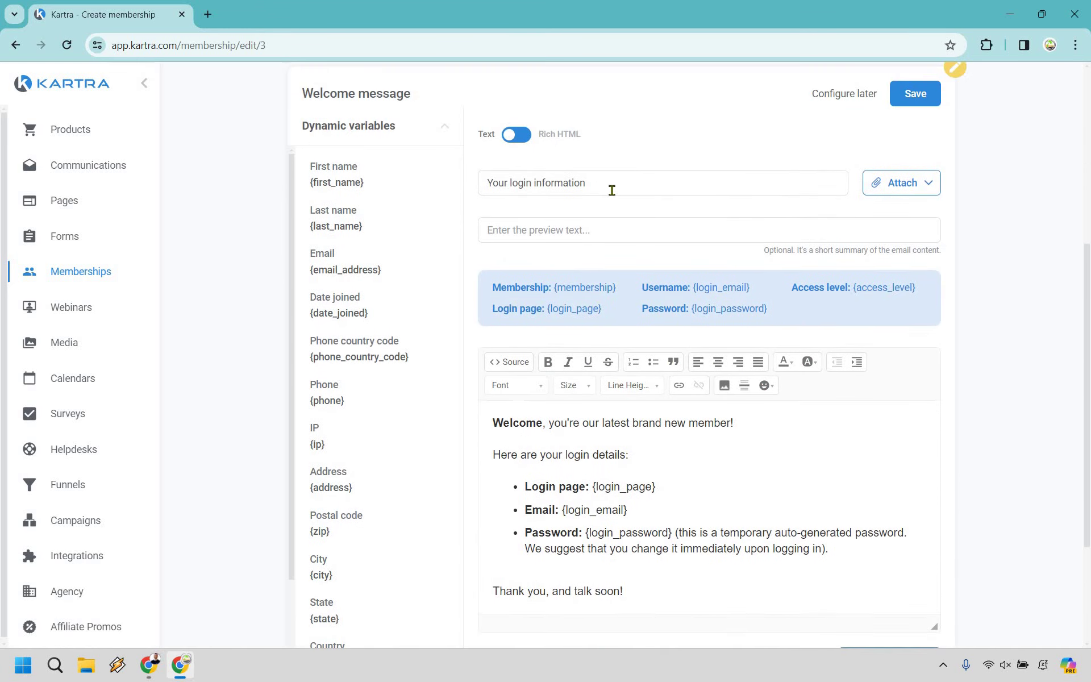
scroll(957, 382, down, 1)
click(649, 520)
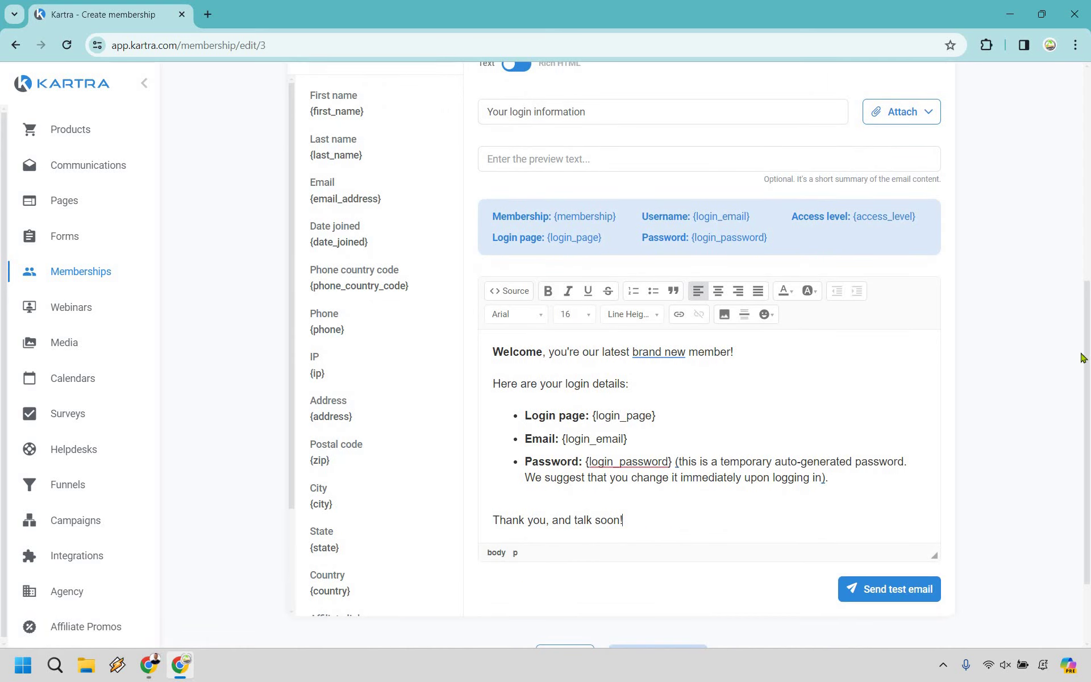
scroll(1080, 356, up, 3)
scroll(1078, 358, down, 2)
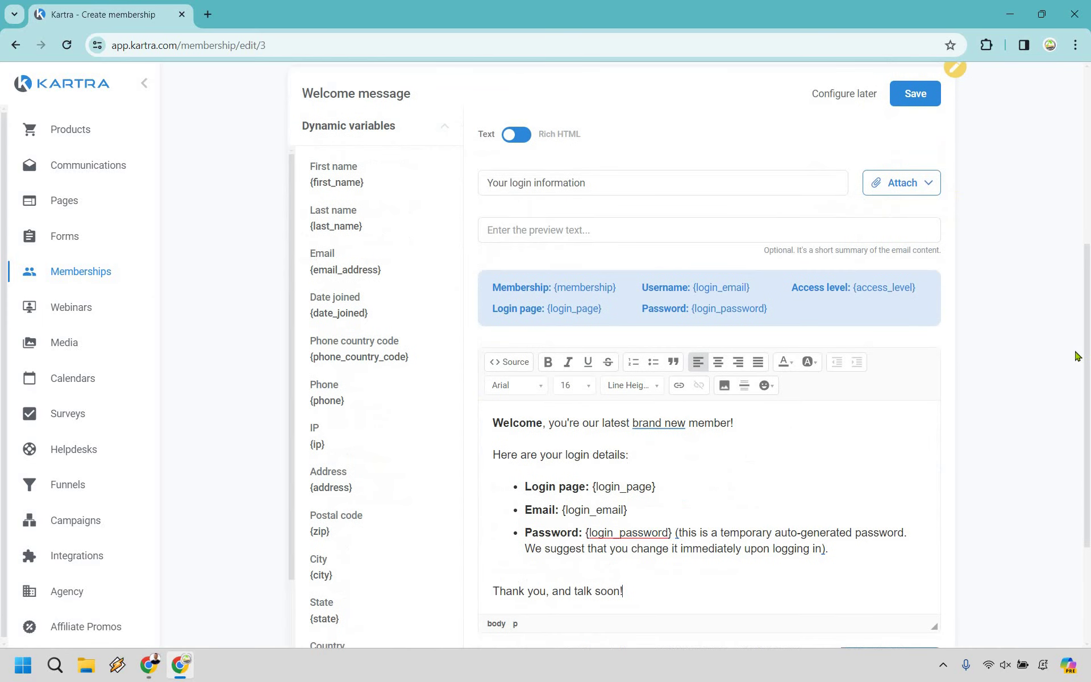
scroll(1075, 356, up, 3)
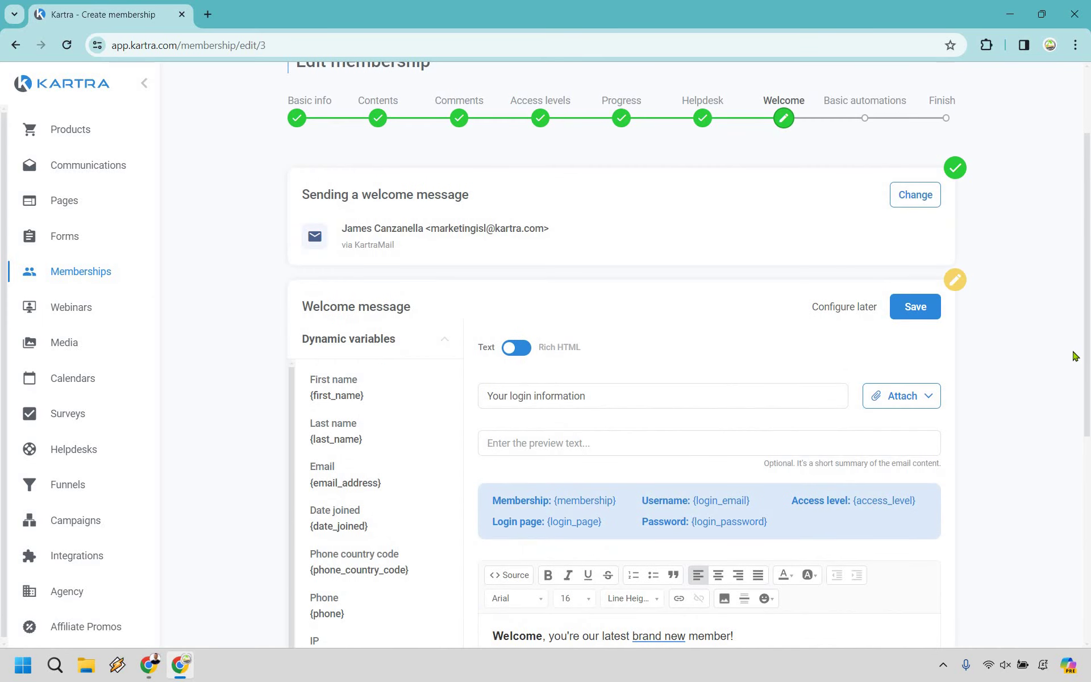
scroll(1076, 357, up, 1)
scroll(1076, 357, up, 1)
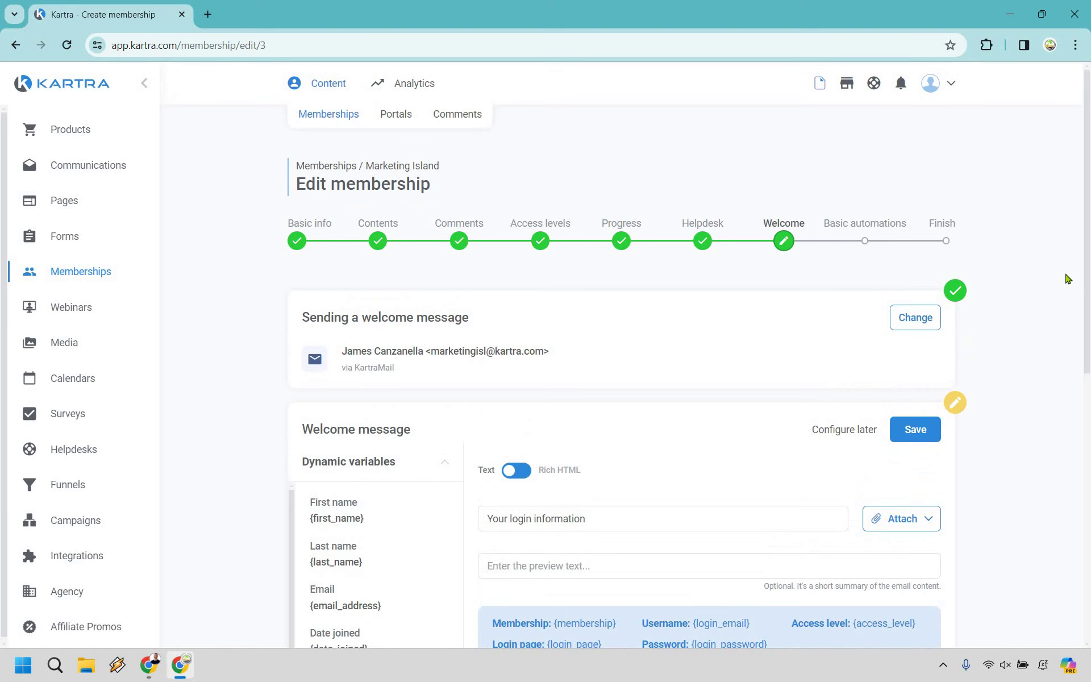
scroll(1023, 273, down, 3)
click(915, 216)
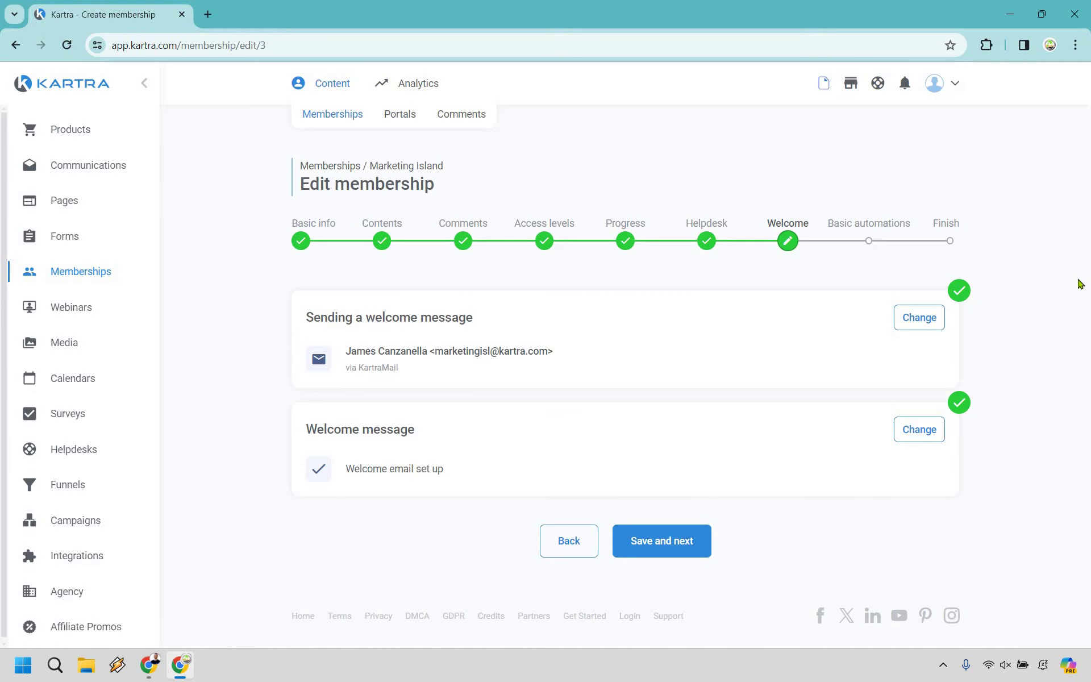
Step: Continue to the basic automations, leave tags, lists, sequences and automation rules off, and finish the membership setup
click(662, 541)
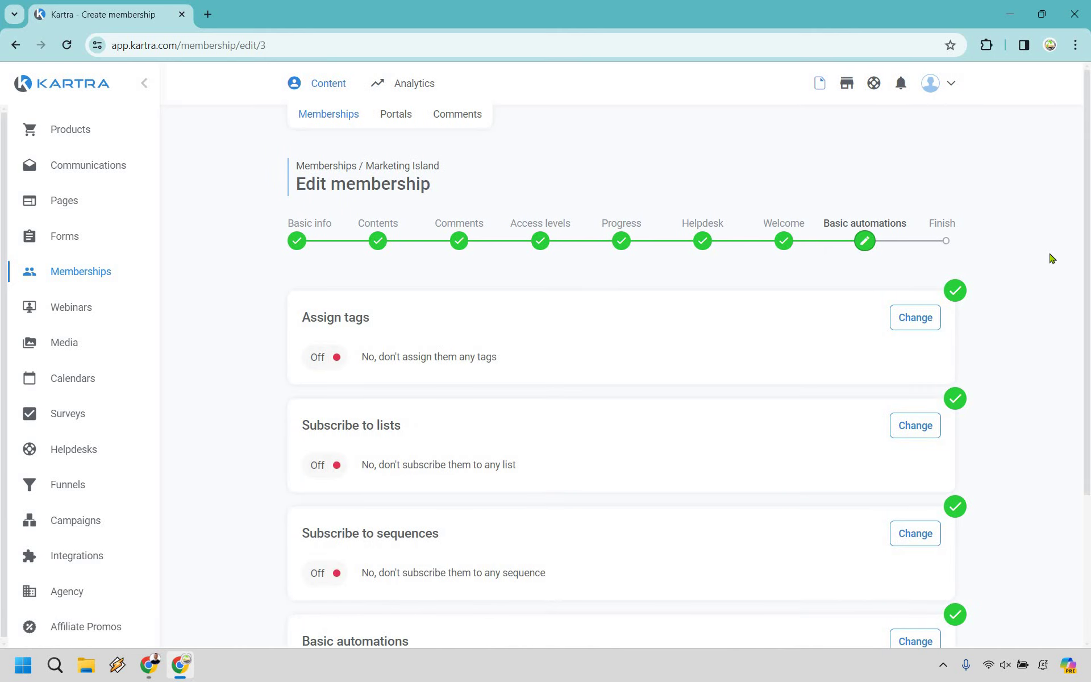
scroll(1051, 258, down, 1)
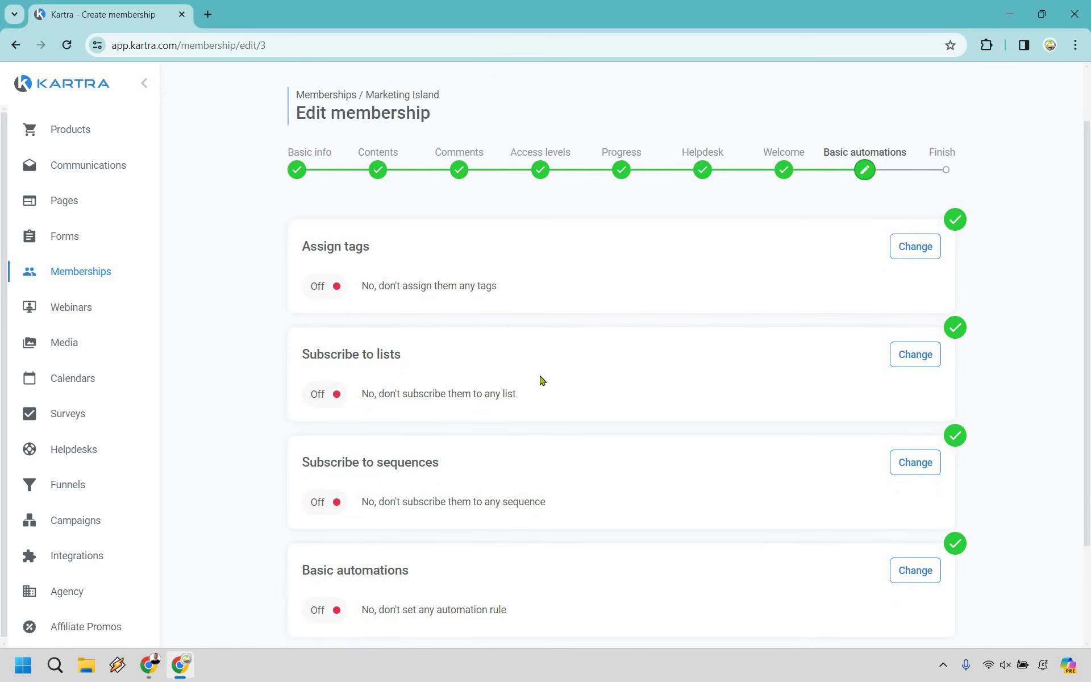
scroll(684, 391, down, 1)
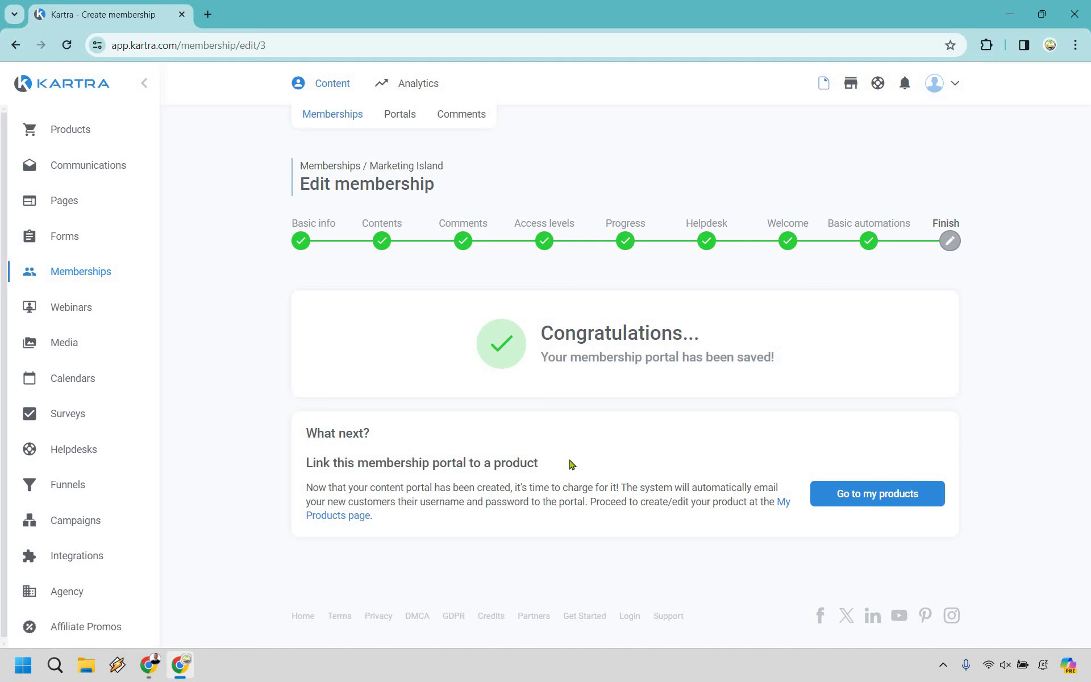
Step: Open the My Products page in a new browser tab and start editing the Marketing Island Membership product under its existing internal name
right_click(782, 505)
click(813, 344)
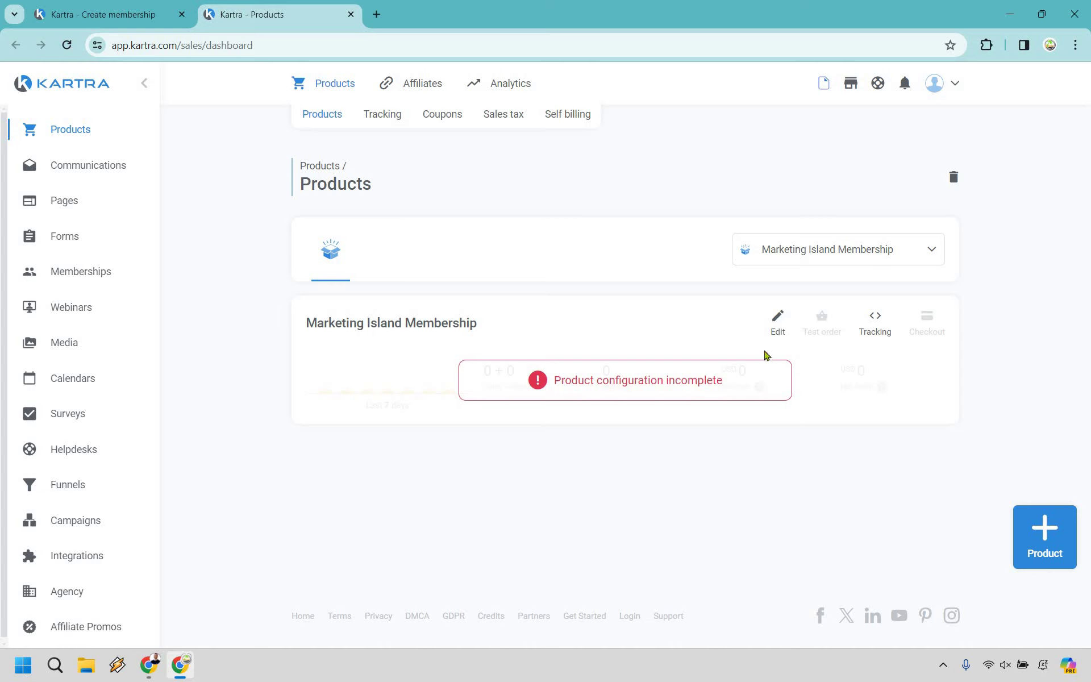
click(777, 325)
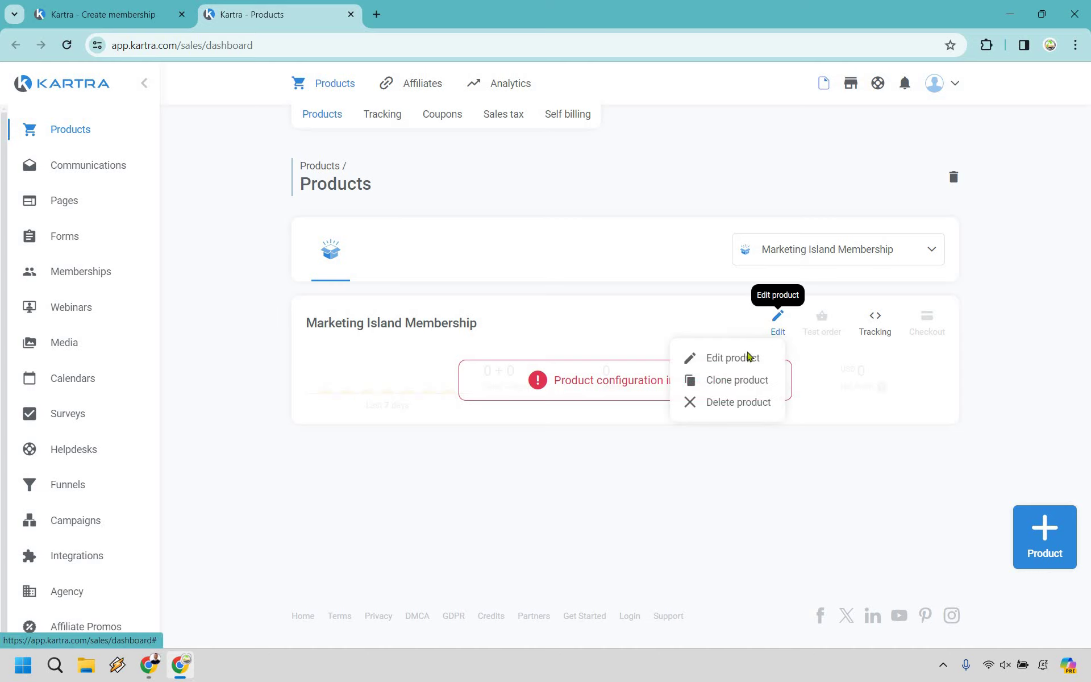
click(721, 359)
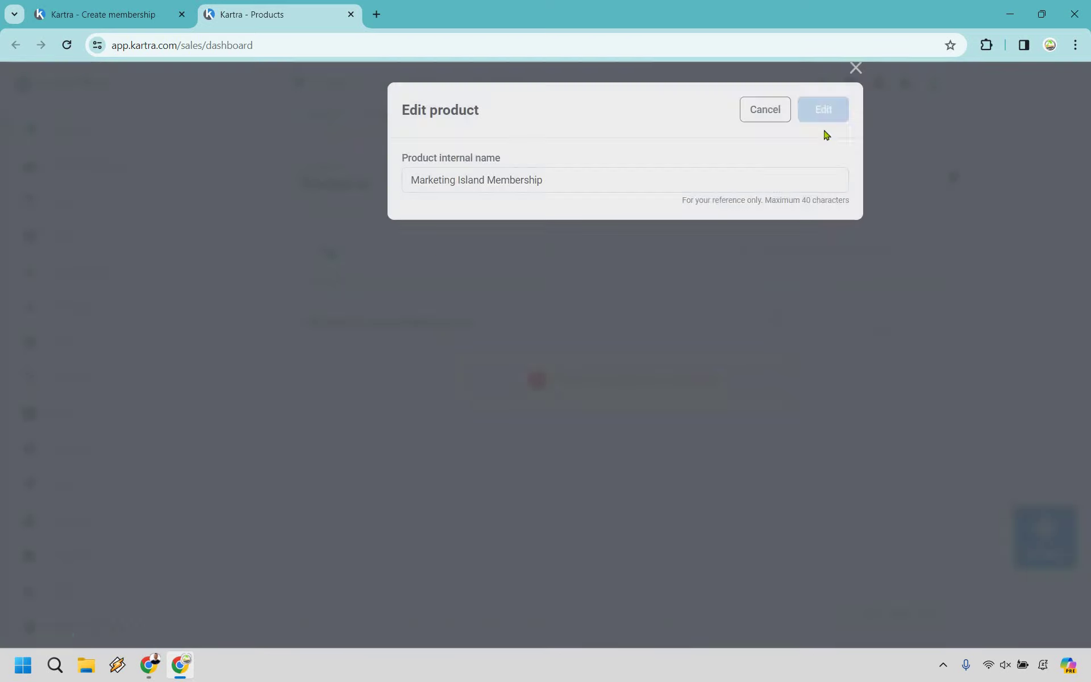
click(827, 118)
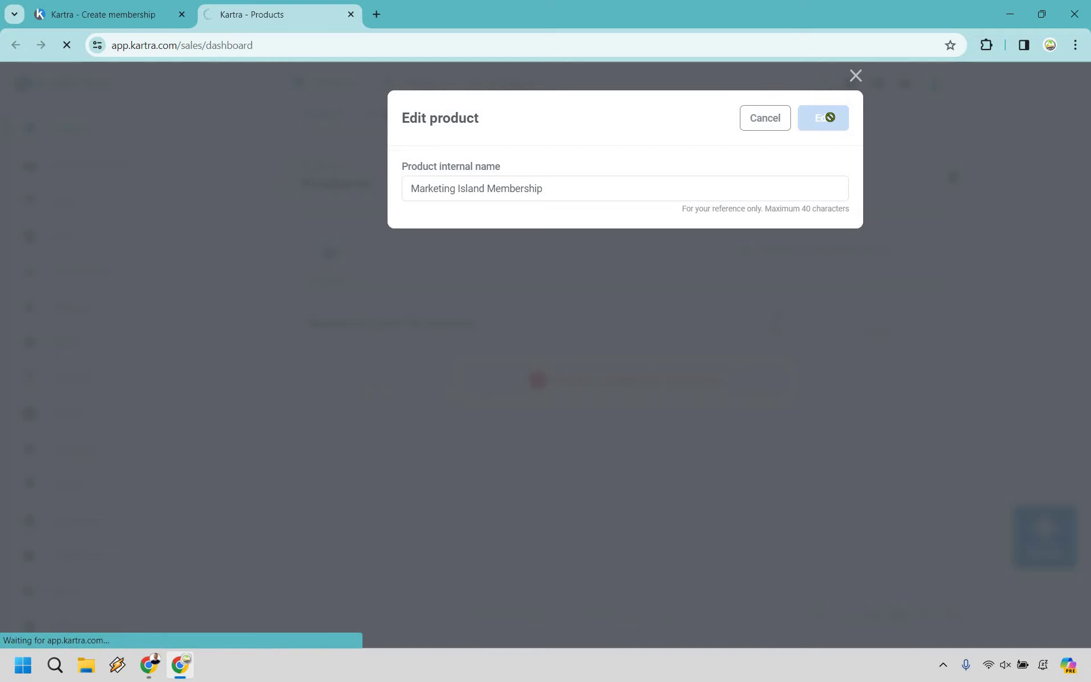